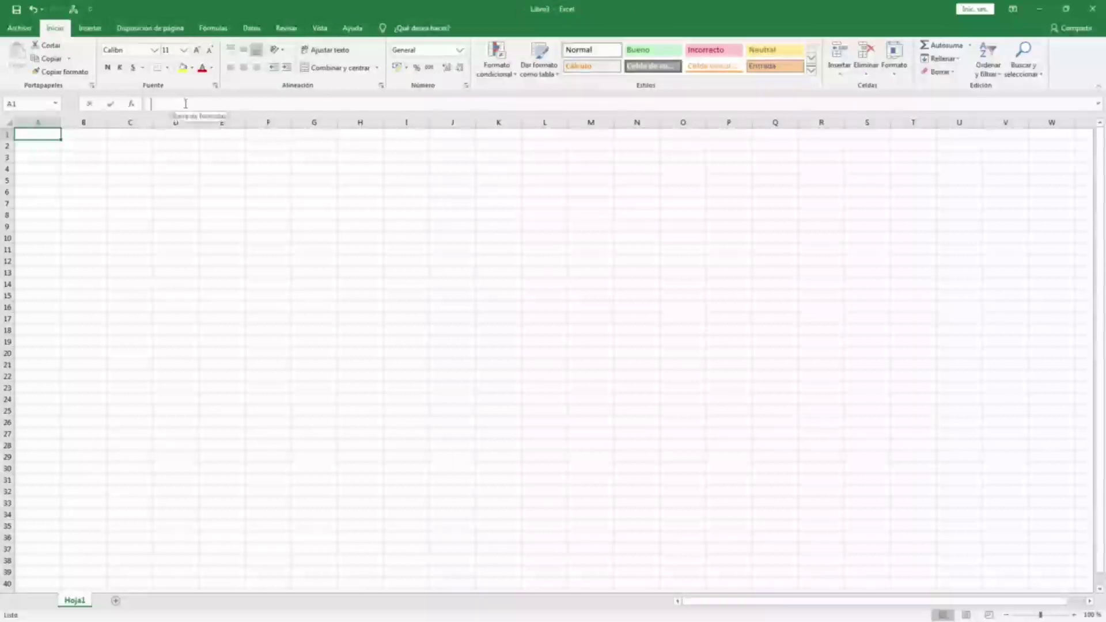
# Select cell D8 and examine the available merge options and number formats
pyautogui.click(185, 104)
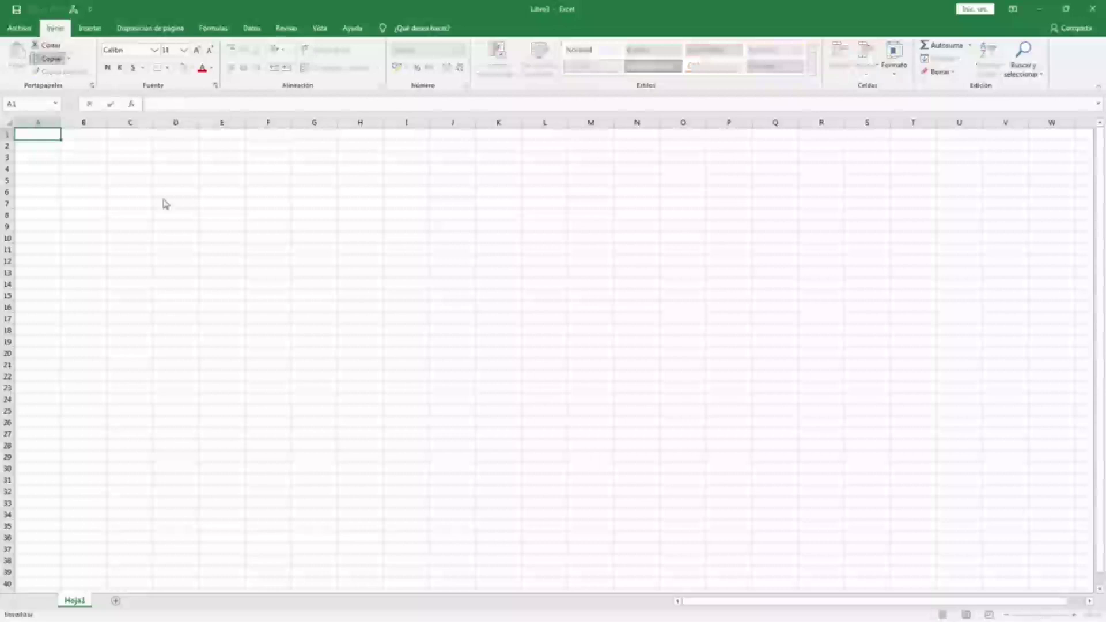
pyautogui.click(173, 214)
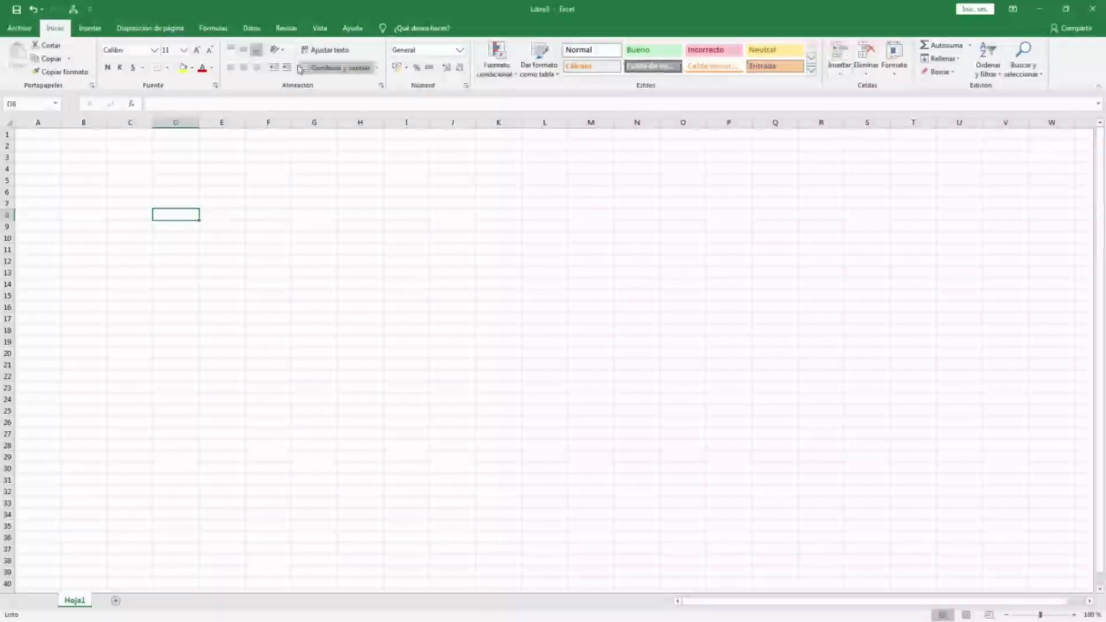
pyautogui.click(378, 68)
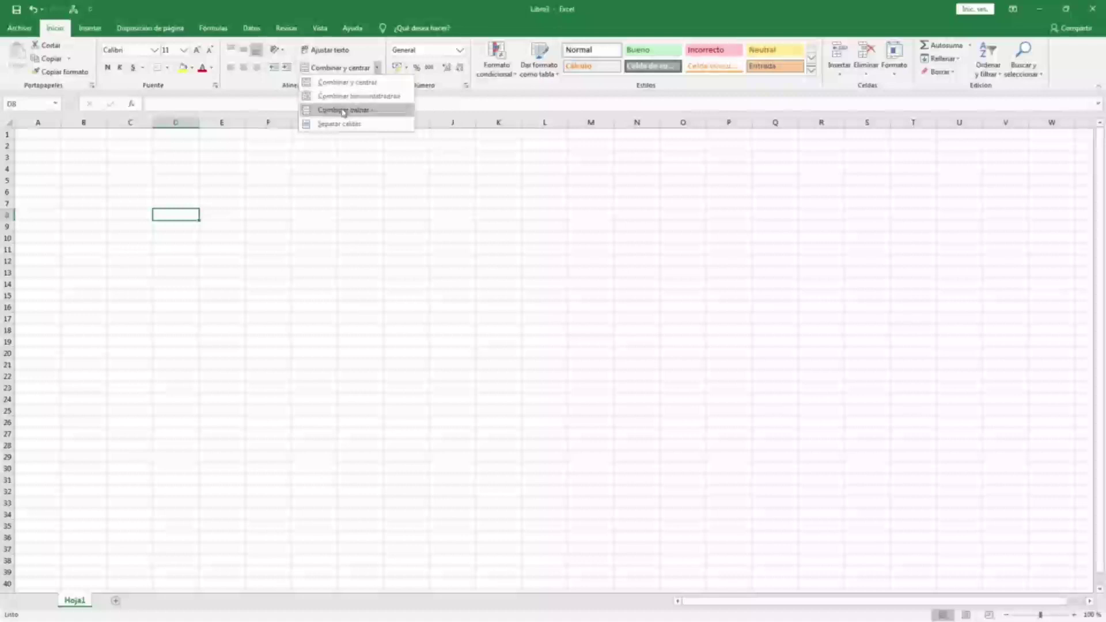
pyautogui.click(322, 56)
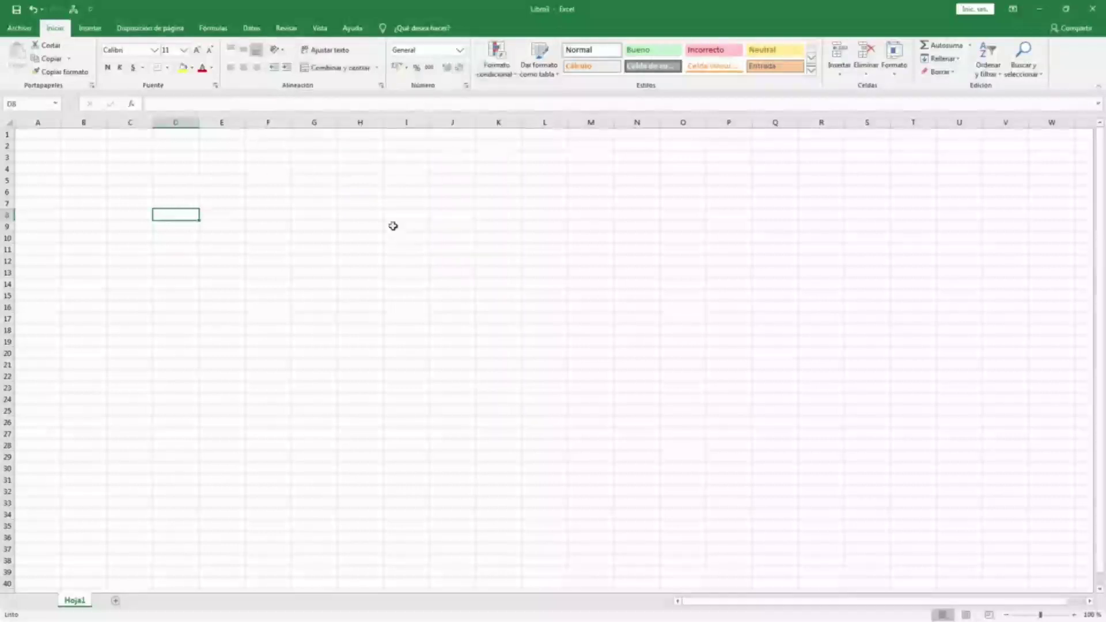
pyautogui.click(461, 56)
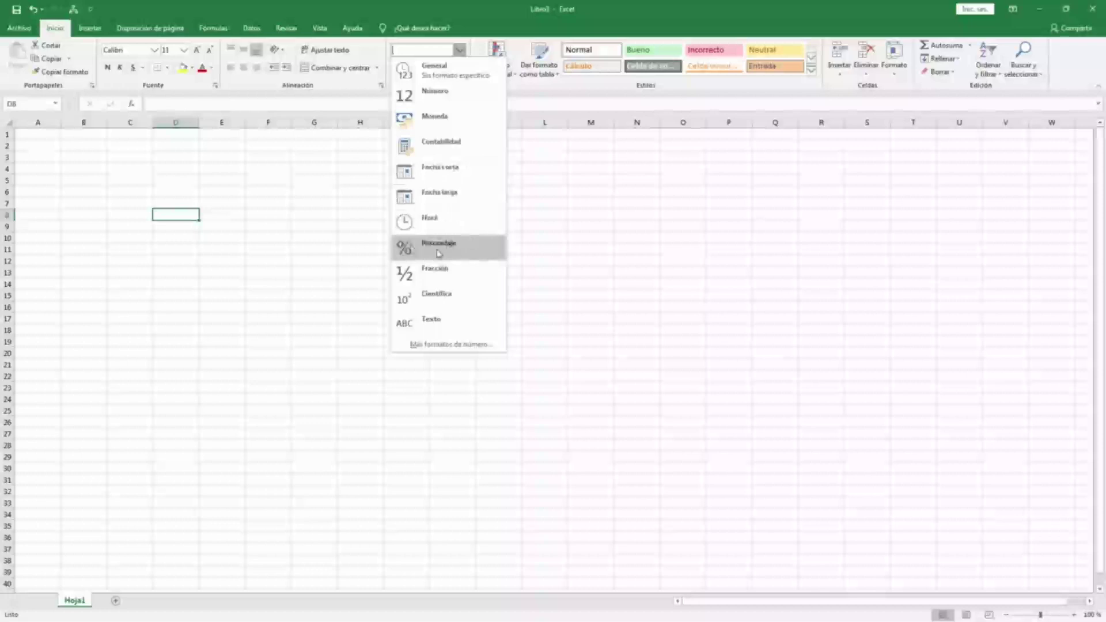
pyautogui.click(614, 224)
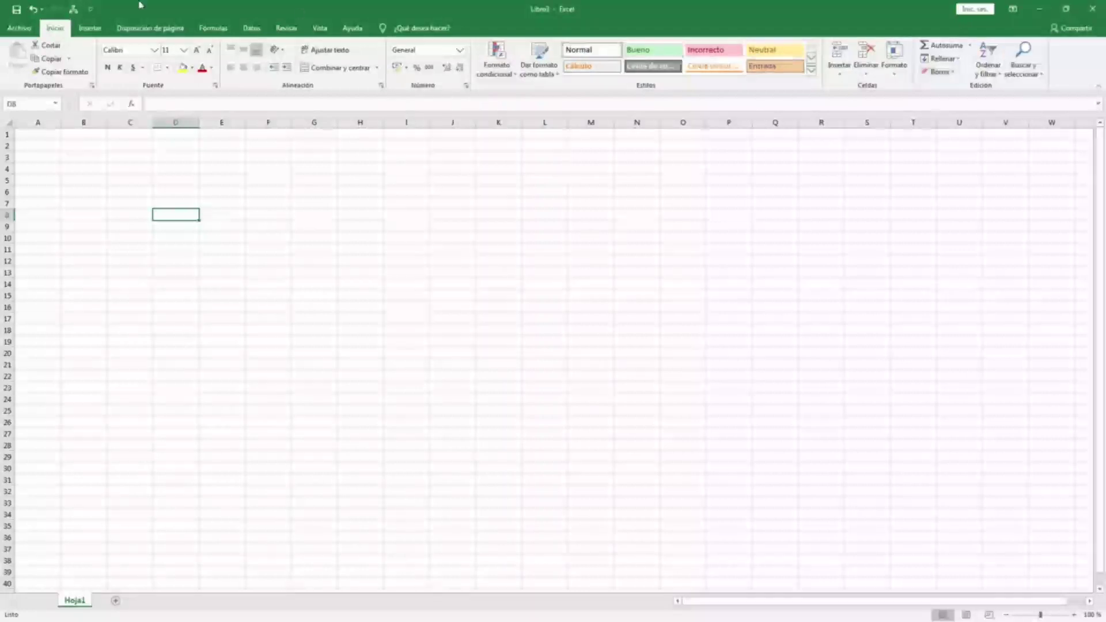
# Examine the insertable shapes gallery and the available WordArt styles
pyautogui.click(90, 29)
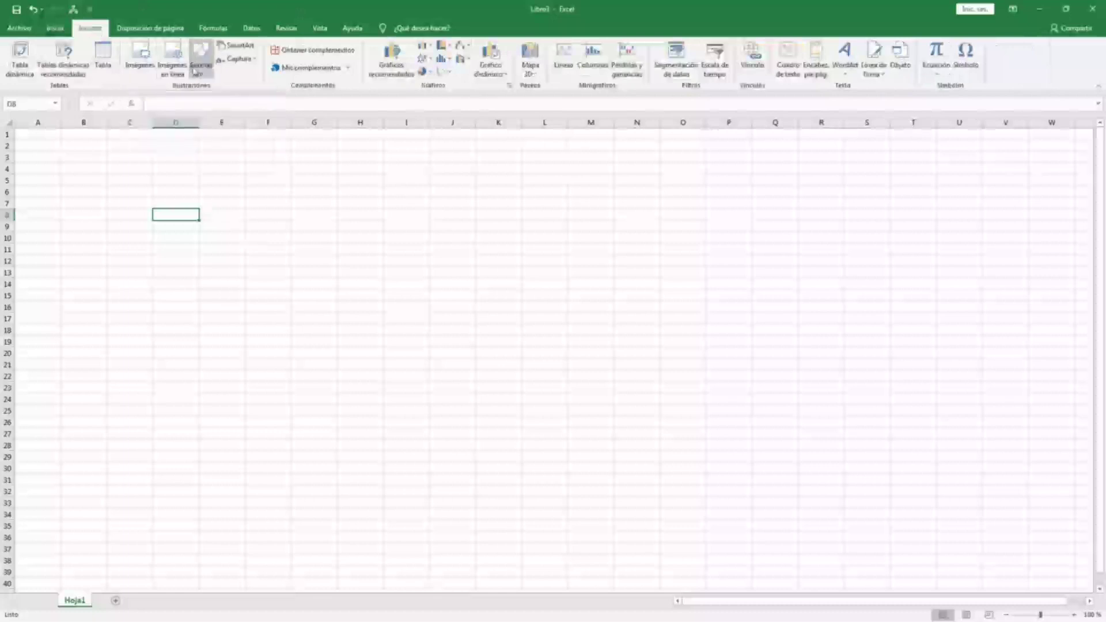
pyautogui.click(202, 64)
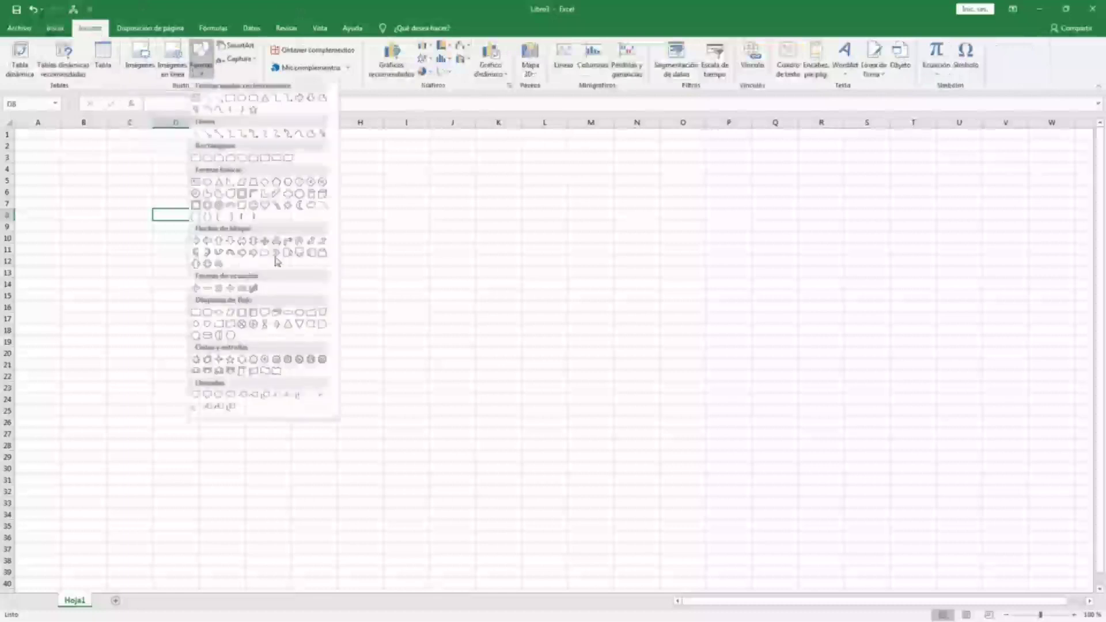
pyautogui.click(318, 11)
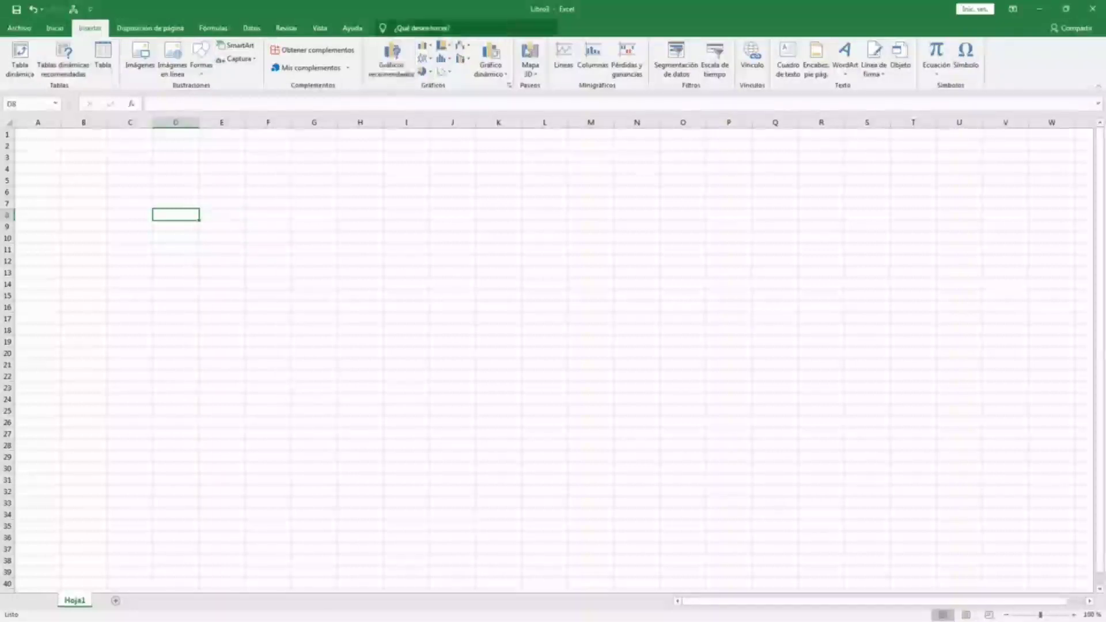
pyautogui.click(846, 76)
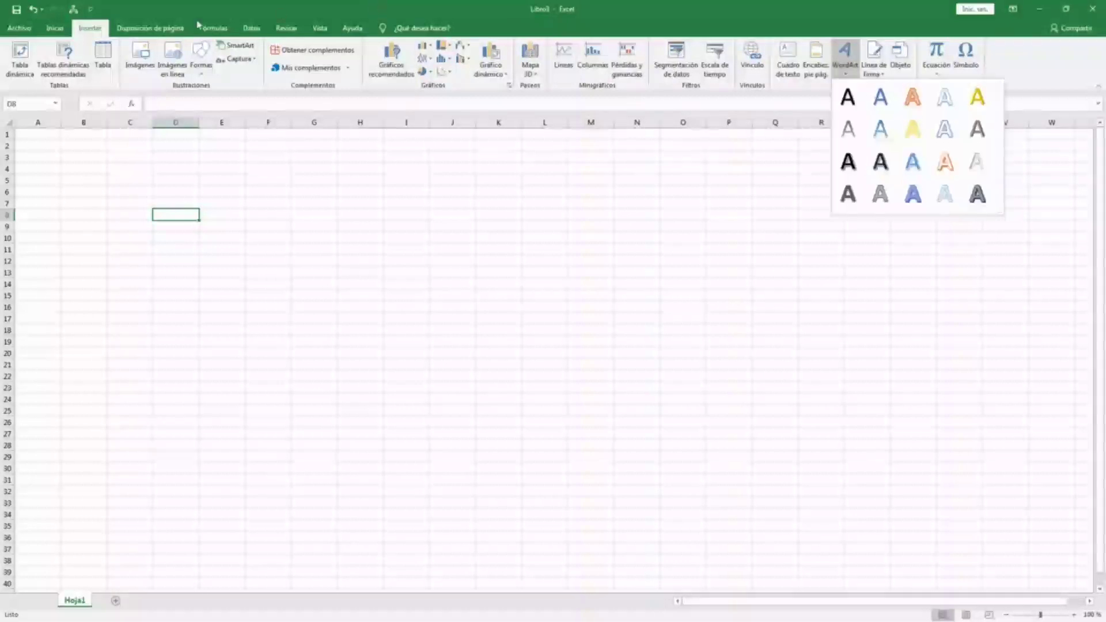
# Examine the page setup choices for margins, orientation and paper size
pyautogui.click(181, 28)
pyautogui.click(180, 27)
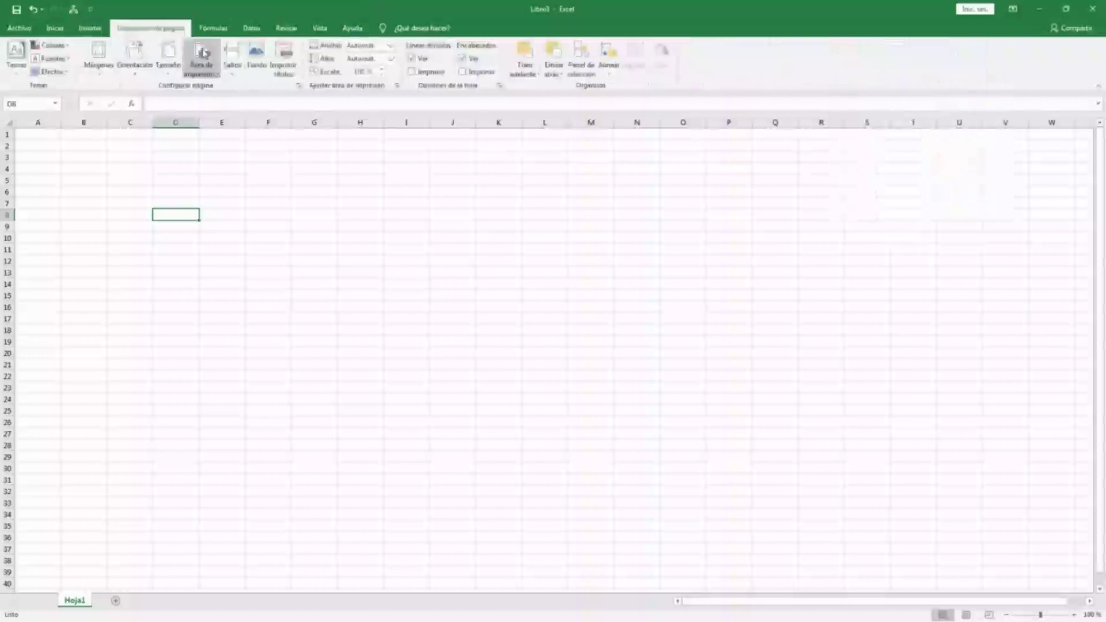
pyautogui.click(98, 79)
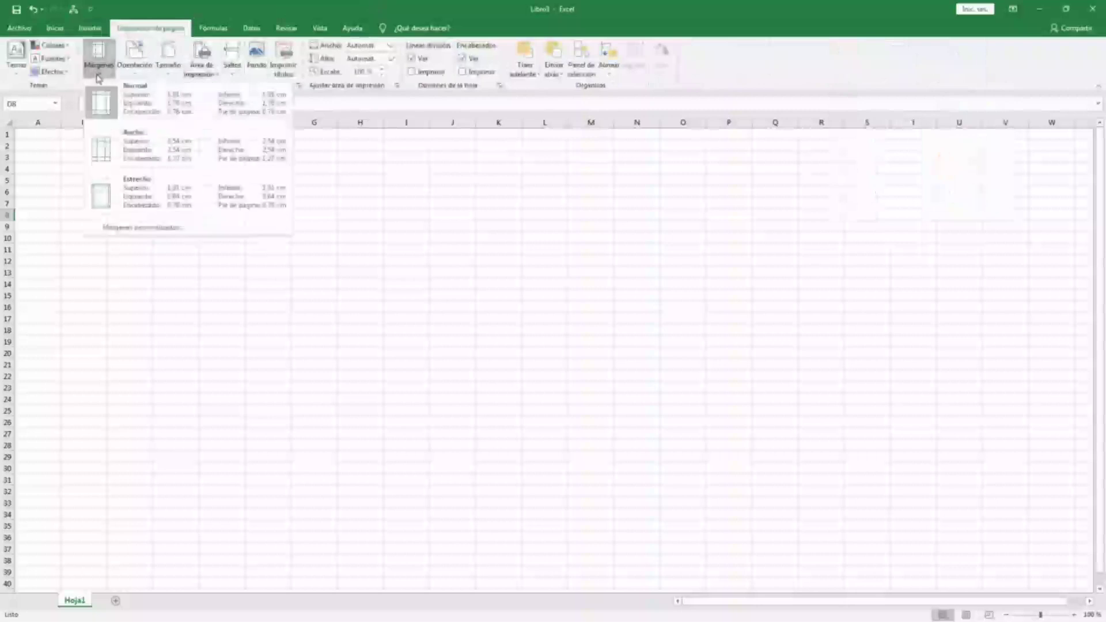
pyautogui.click(138, 78)
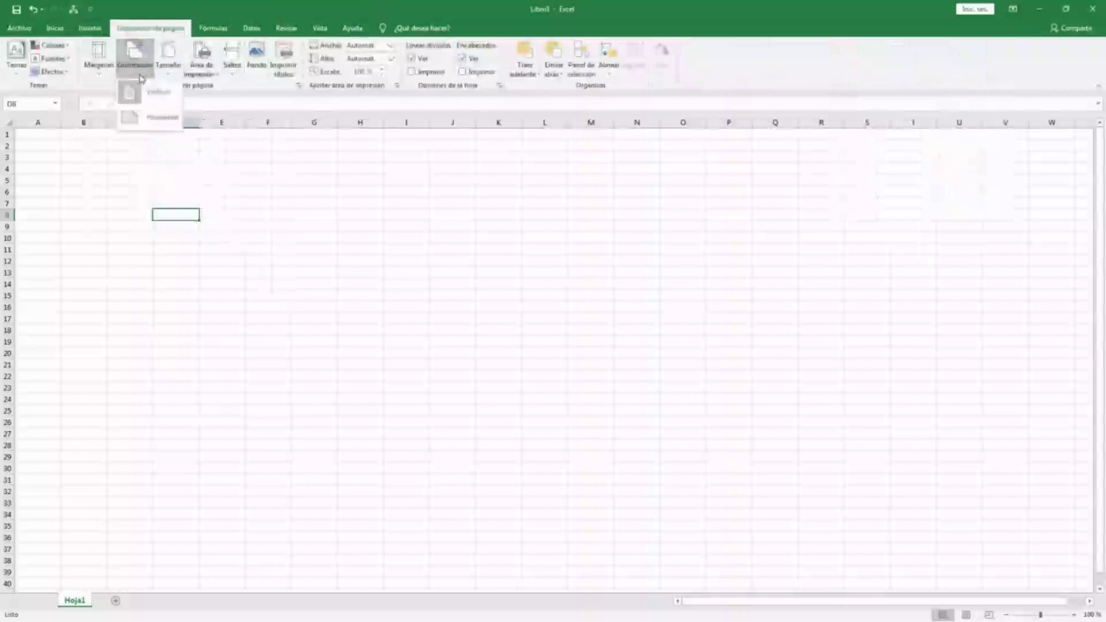
pyautogui.click(169, 72)
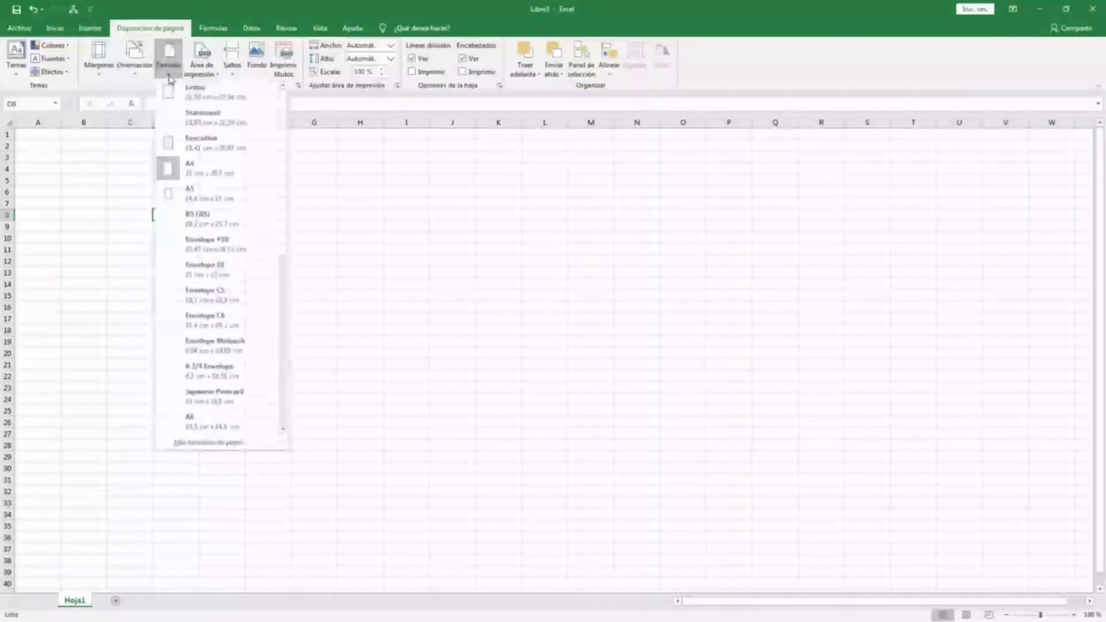
pyautogui.click(208, 52)
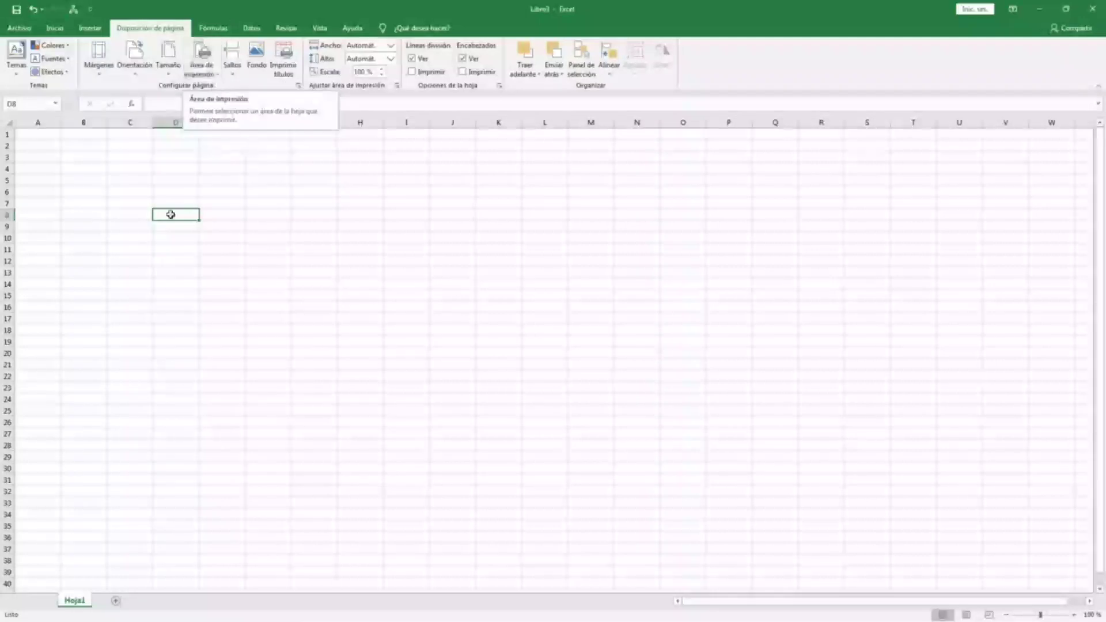
# Select the range D5:J19 and display the print area options
pyautogui.click(175, 178)
pyautogui.moveTo(175, 177); pyautogui.dragTo(474, 345)
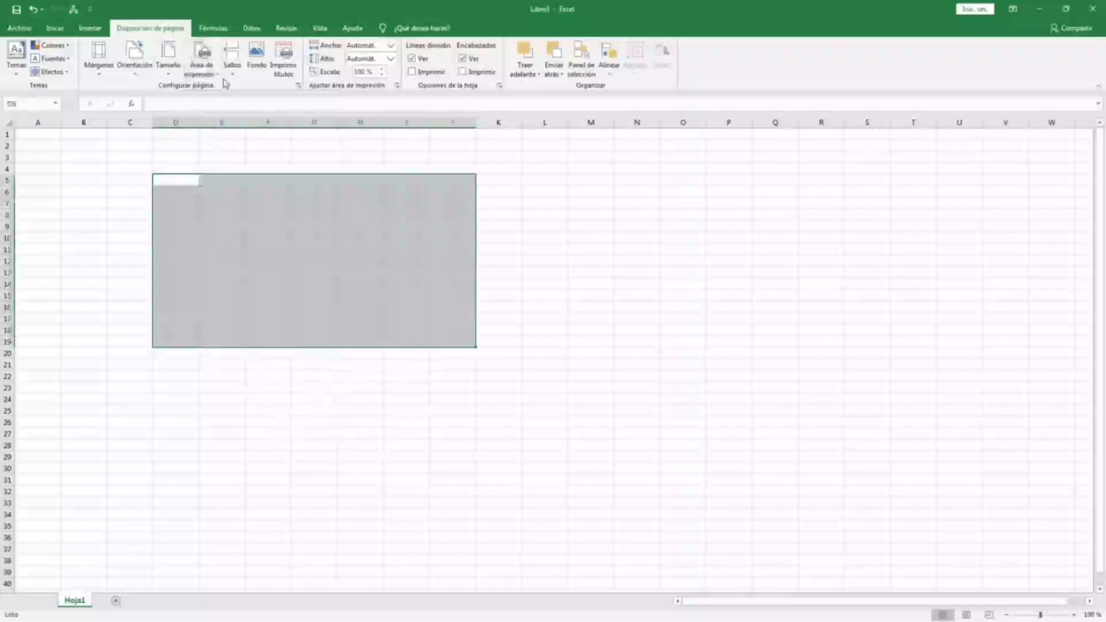
pyautogui.click(203, 66)
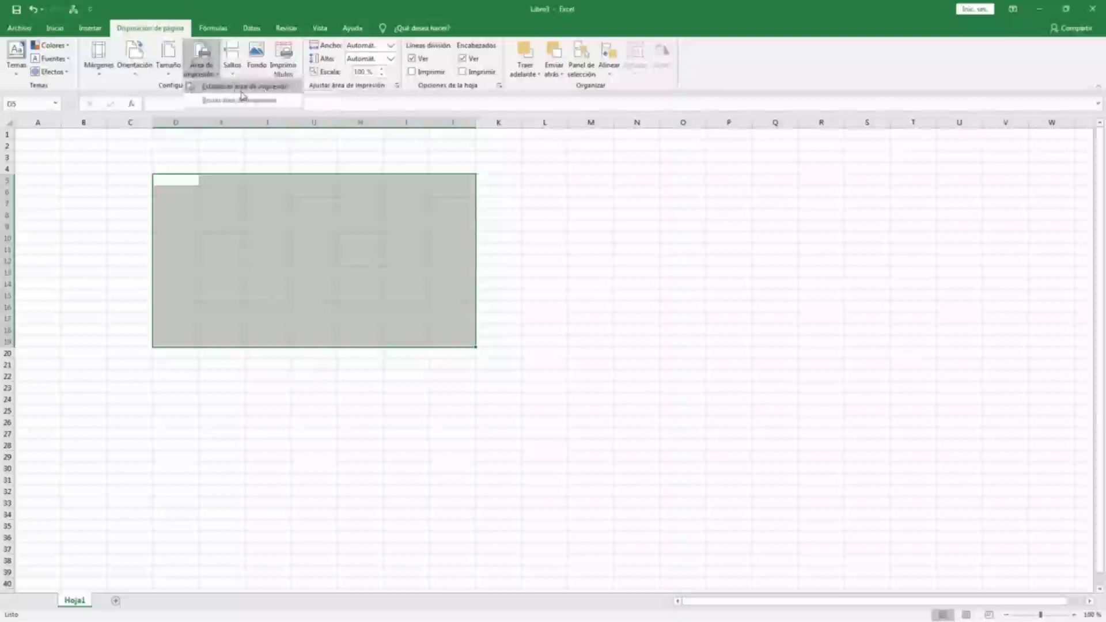
# Look over the commands for formulas, data, reviewing and views, clearing the range selection by selecting cell I2
pyautogui.click(213, 29)
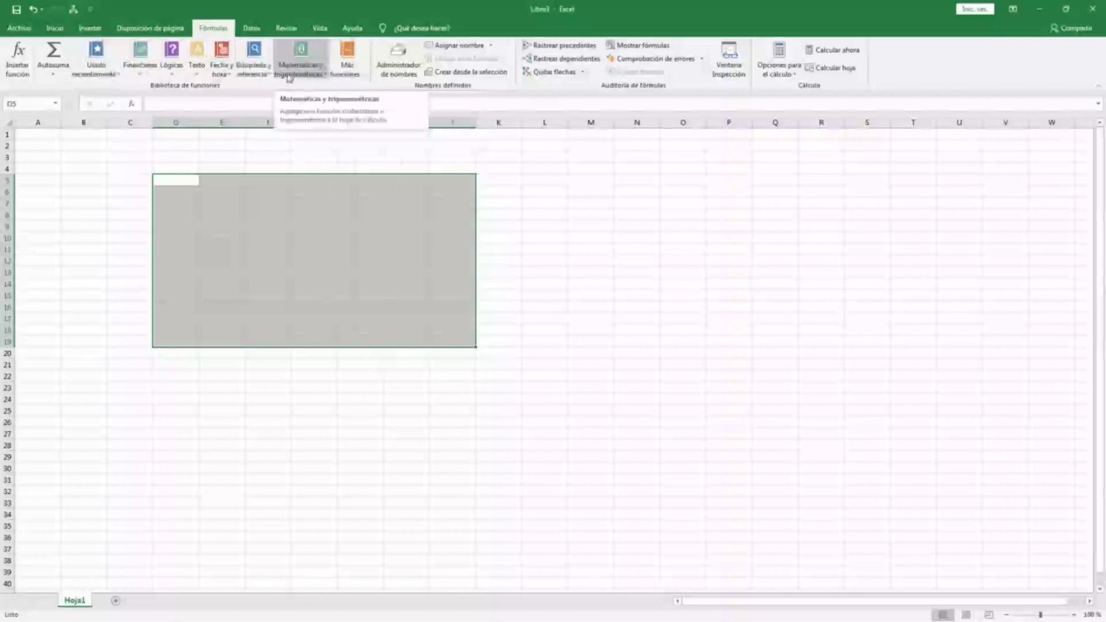
pyautogui.click(254, 30)
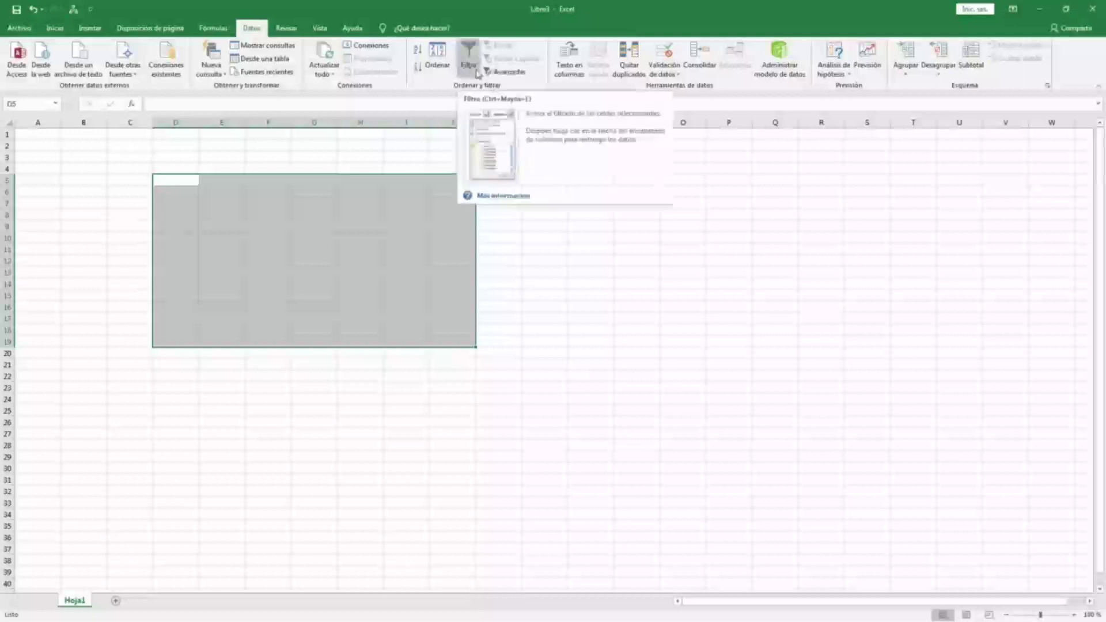
pyautogui.click(288, 30)
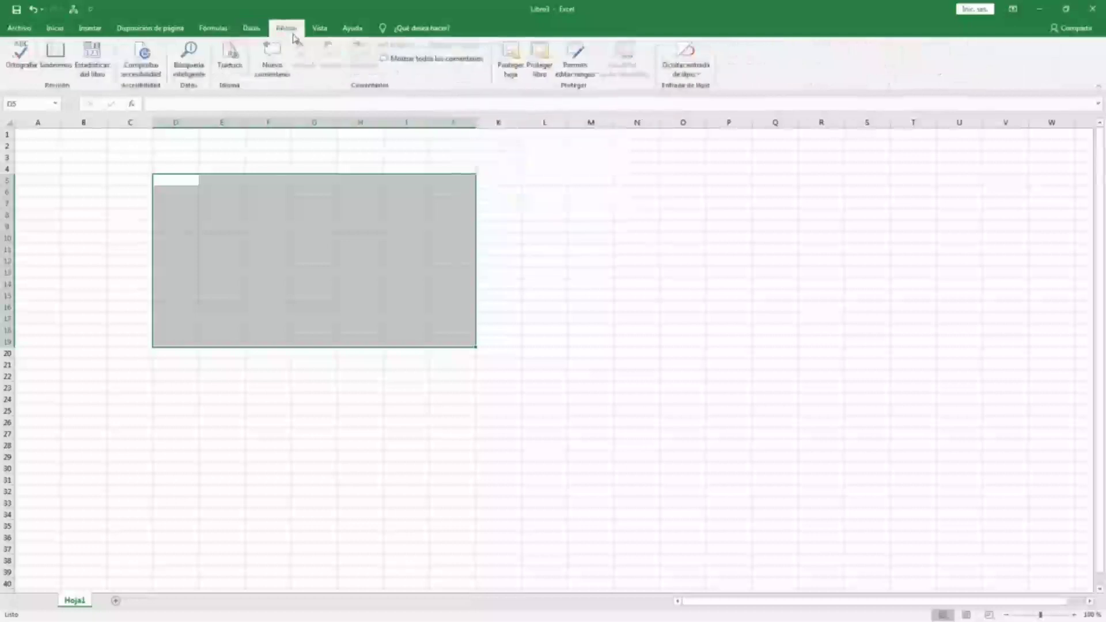
pyautogui.click(389, 146)
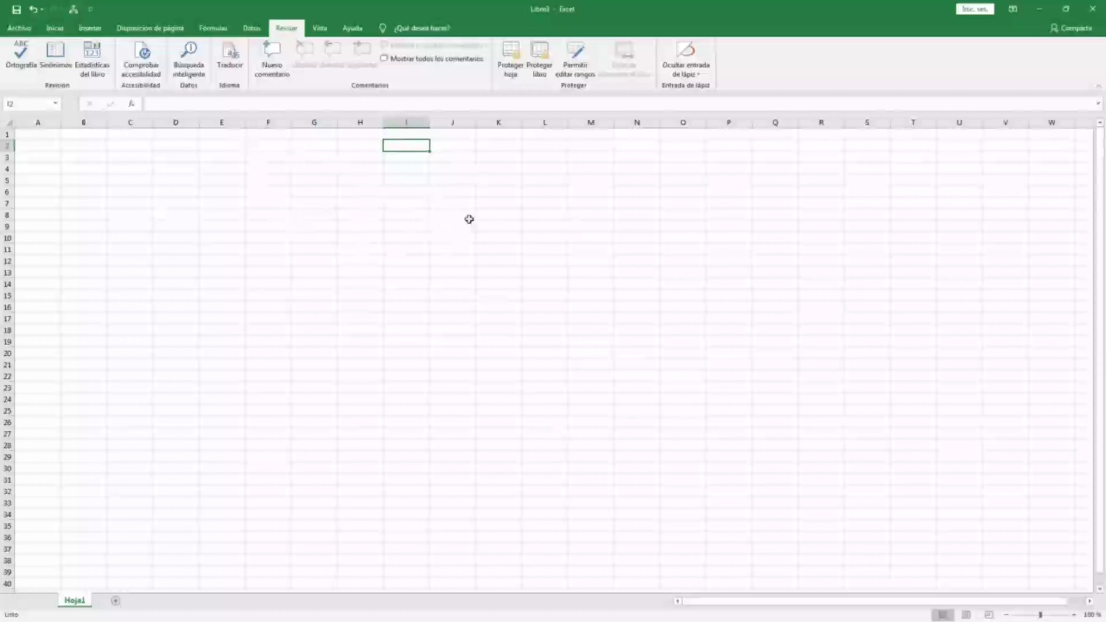
pyautogui.click(321, 30)
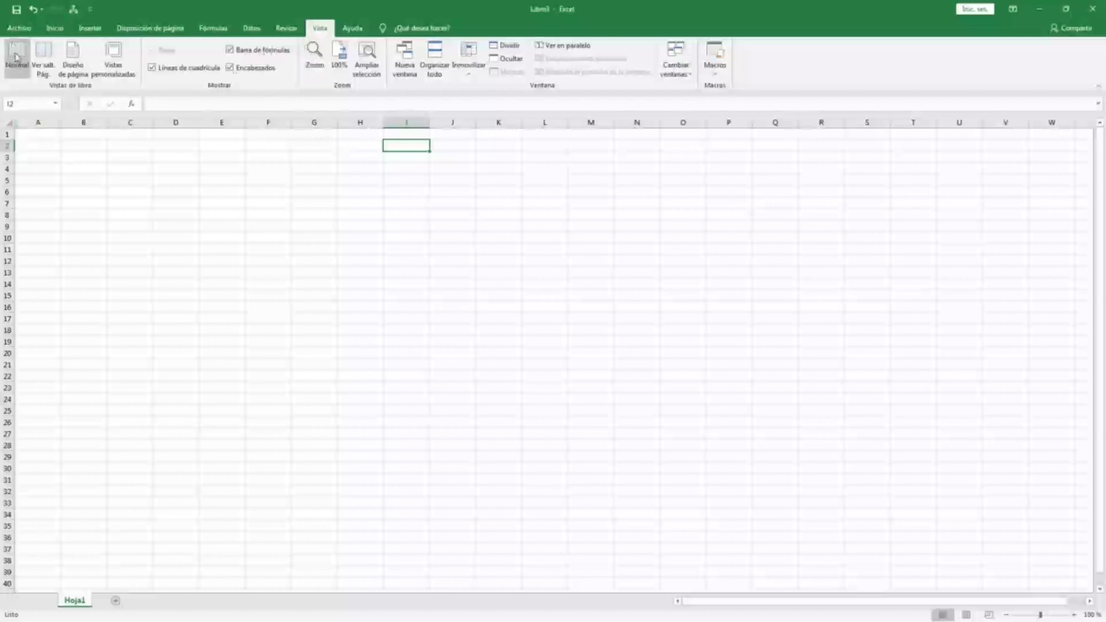
# Select columns D and G in turn, a block of rows starting at row 6, and cell E11
pyautogui.click(174, 122)
pyautogui.click(314, 122)
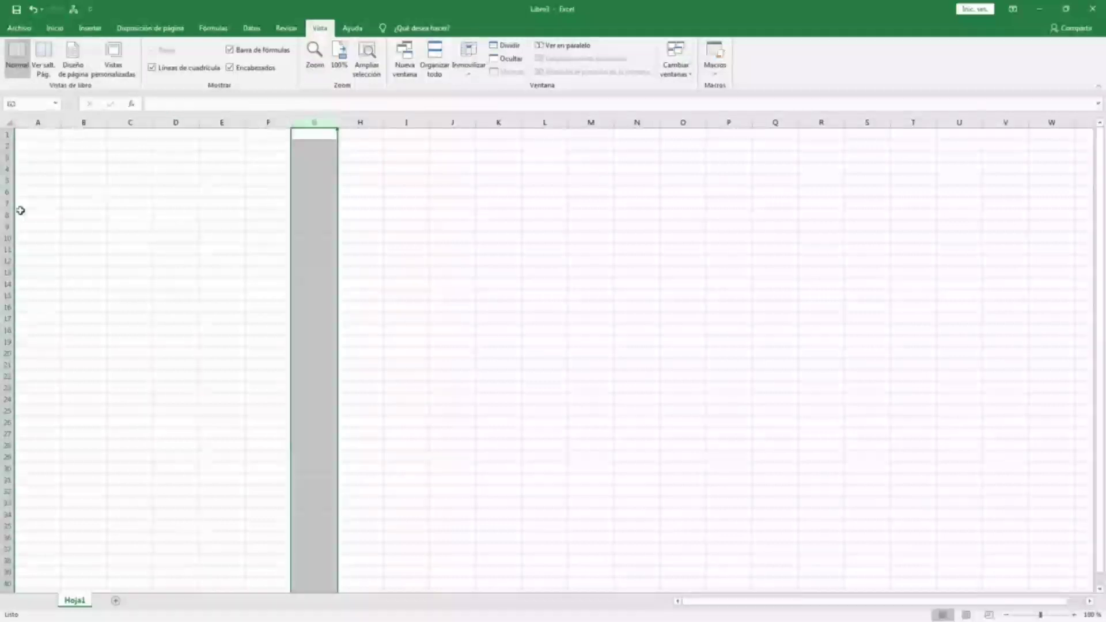
pyautogui.moveTo(7, 194); pyautogui.dragTo(10, 274)
pyautogui.click(200, 252)
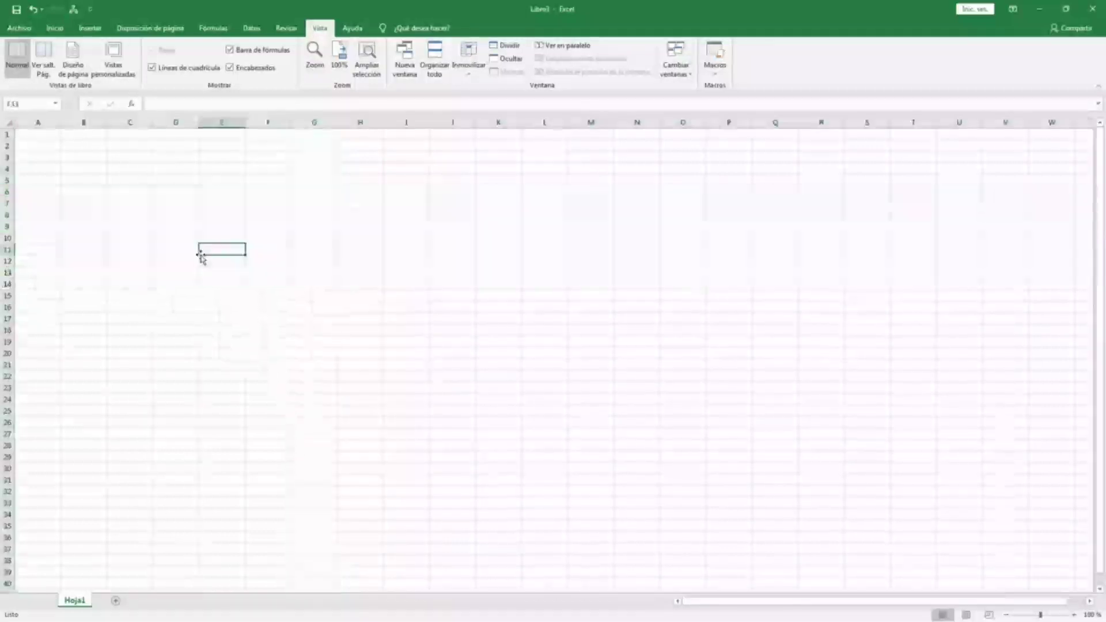
# Highlight column E together with row 9, and select cell E9 where they intersect
pyautogui.click(221, 122)
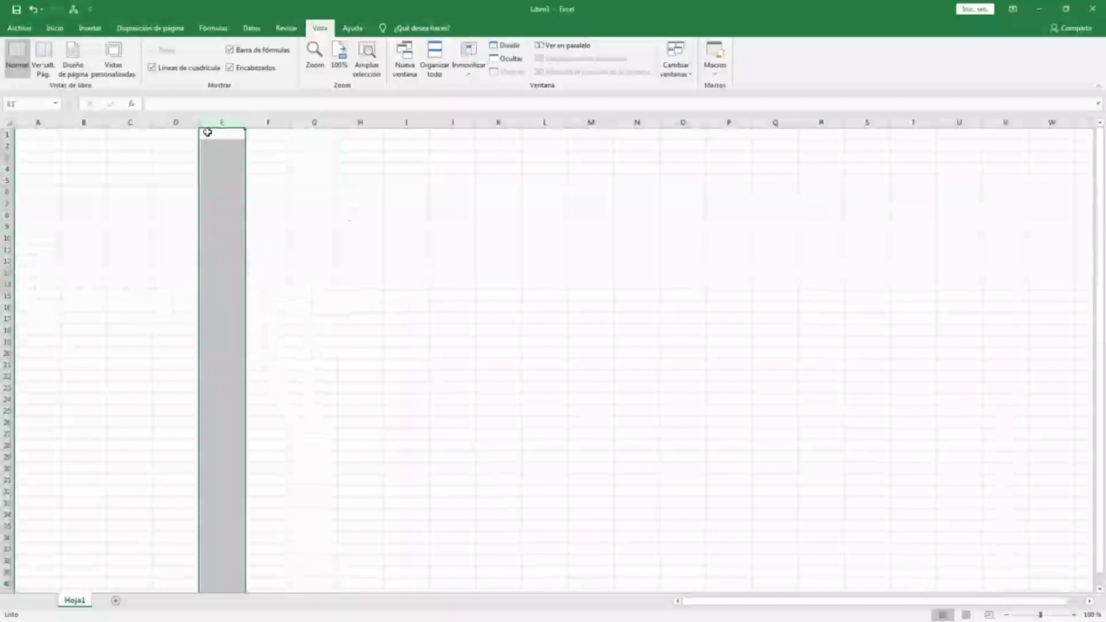
pyautogui.keyDown('ctrl'); pyautogui.click(9, 226); pyautogui.keyUp('ctrl')
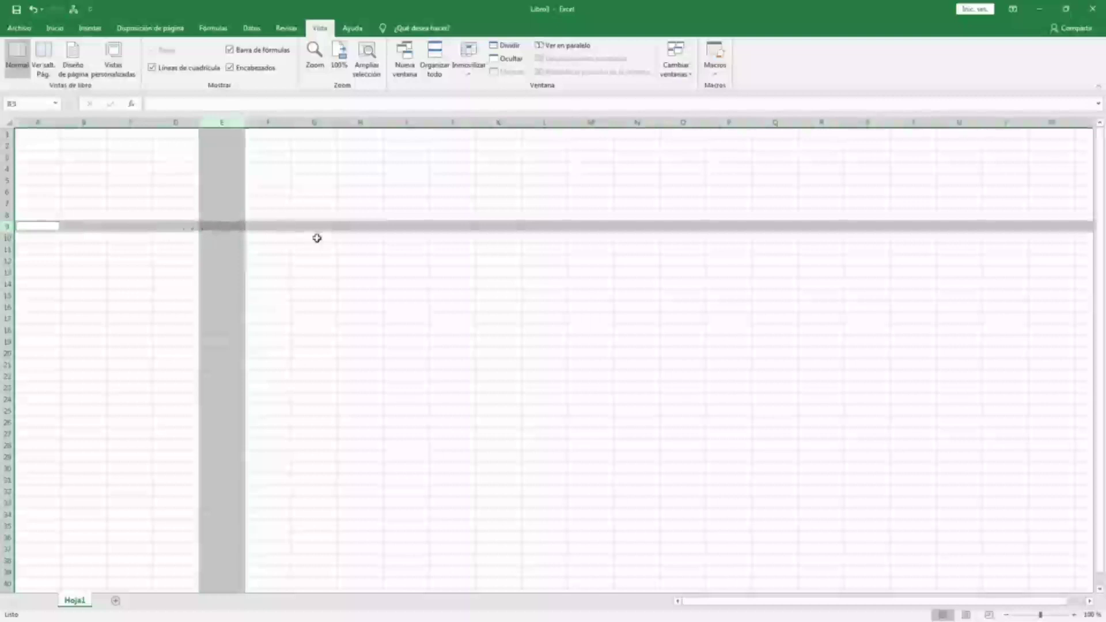
pyautogui.click(220, 228)
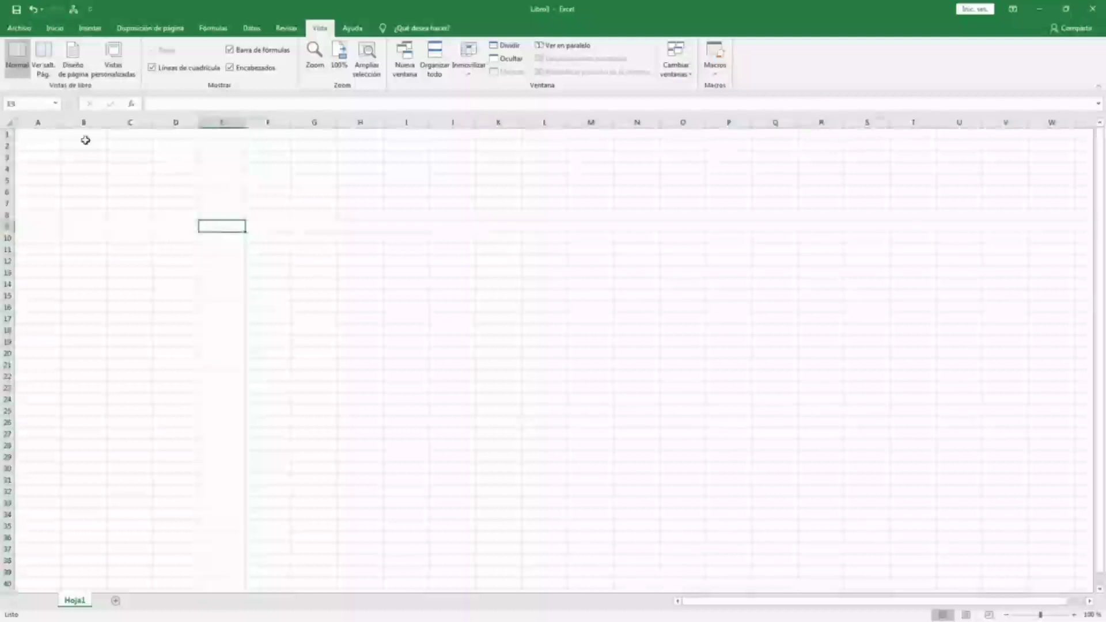
# Preview the sheet in page break and page layout views, and return to normal view
pyautogui.click(46, 58)
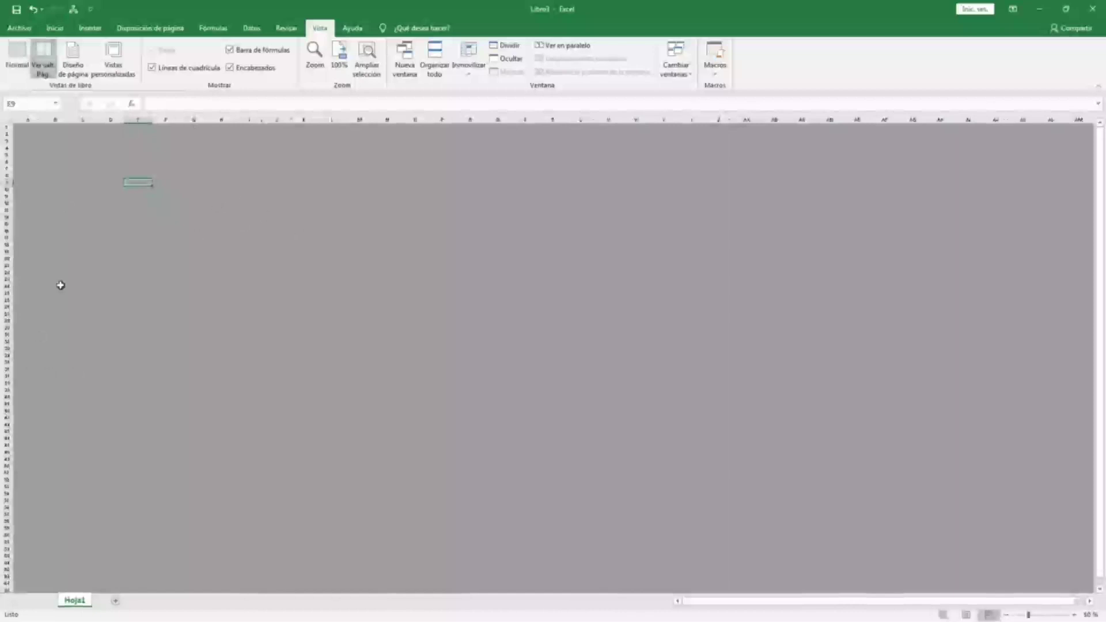
pyautogui.click(74, 60)
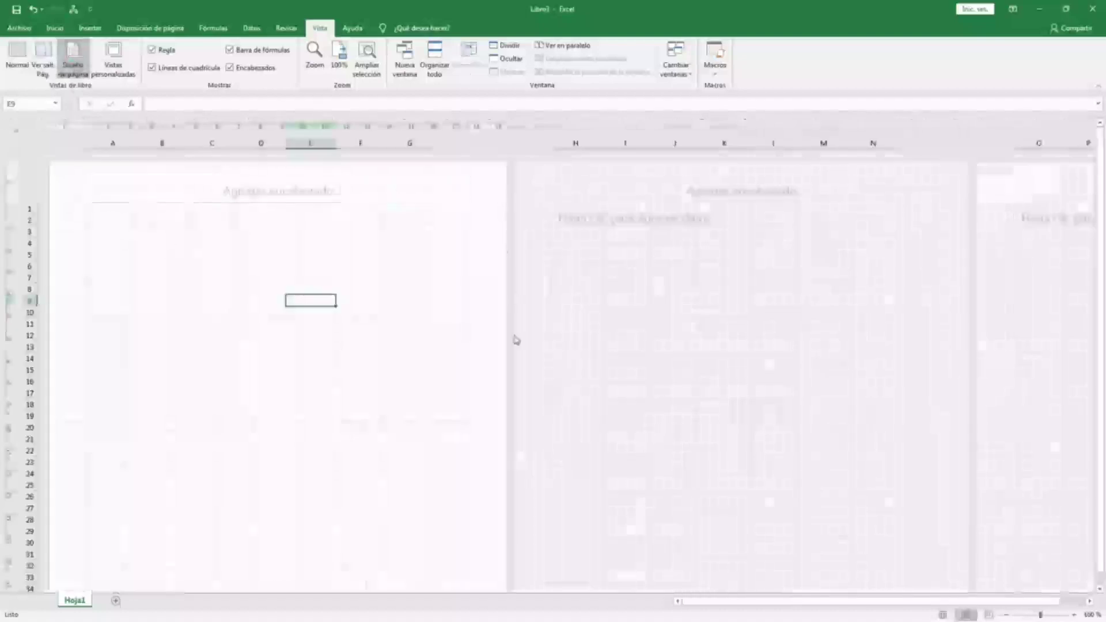
pyautogui.click(16, 53)
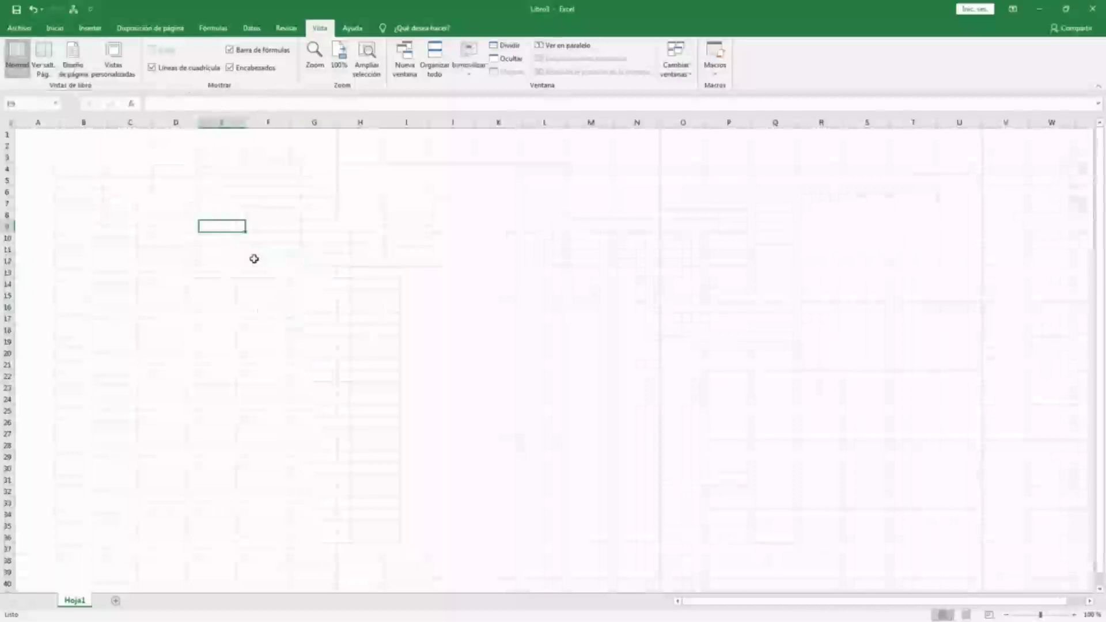
# Hide and show again the gridlines, the formula bar and the row and column headings
pyautogui.click(155, 72)
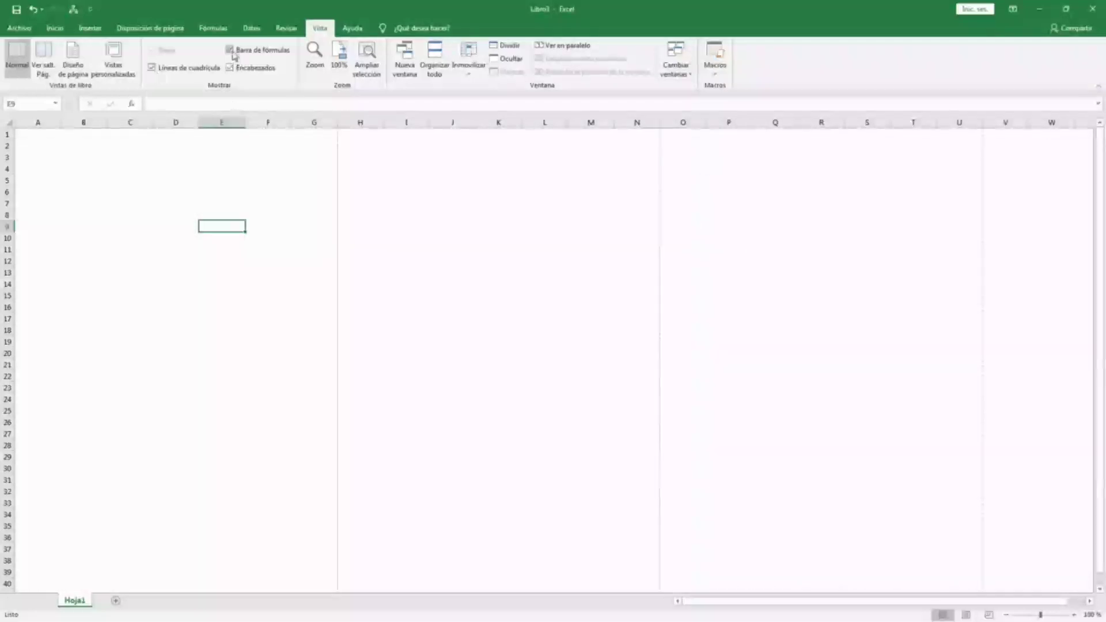
pyautogui.click(230, 51)
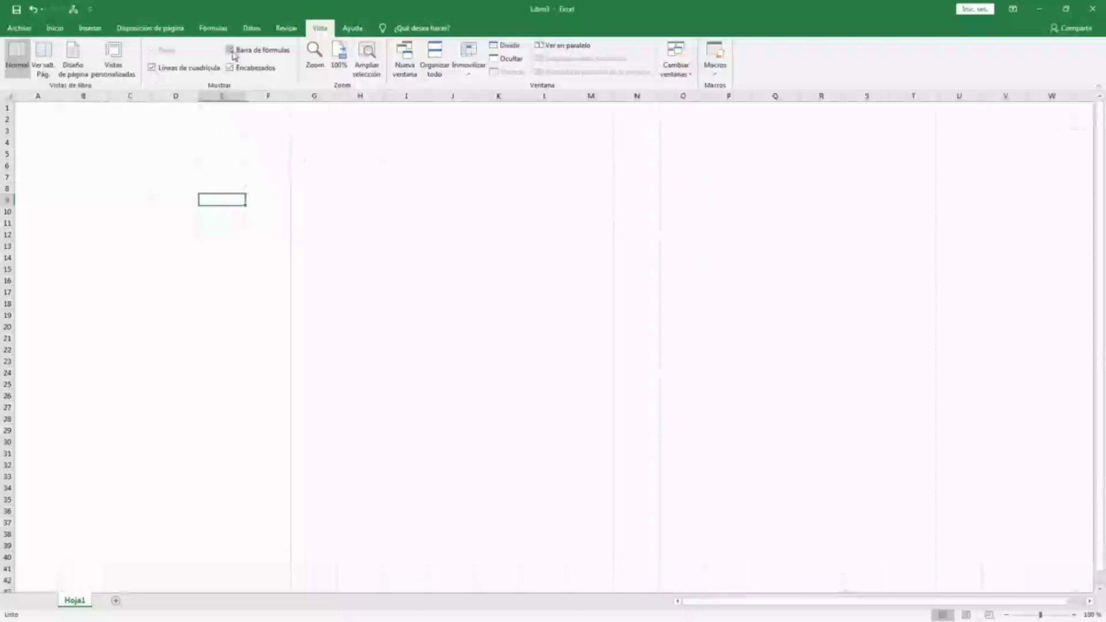
pyautogui.click(232, 52)
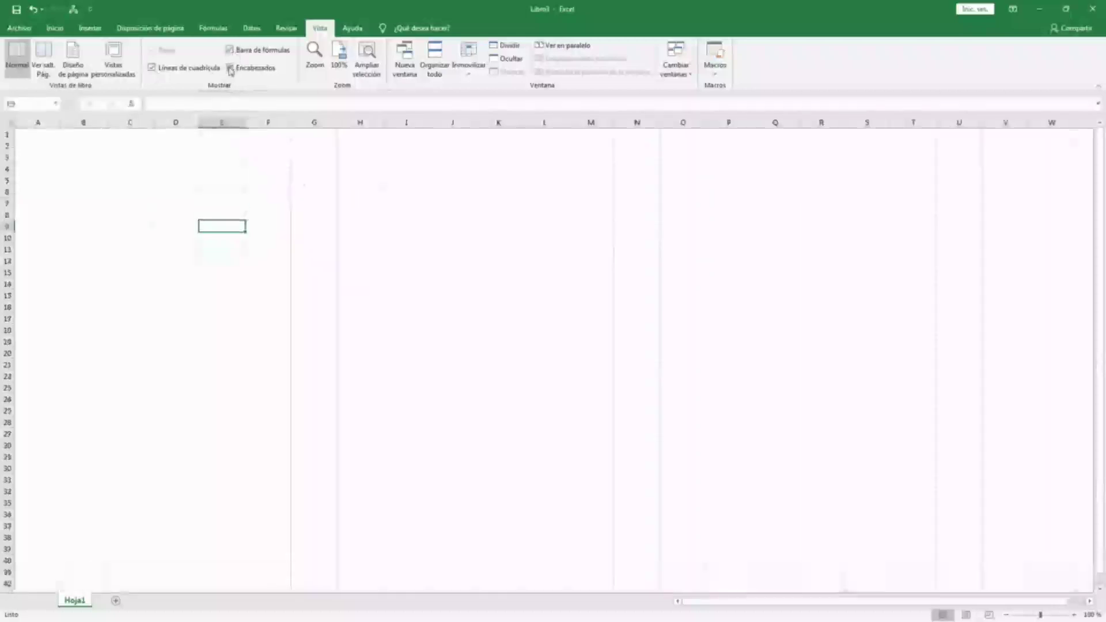
pyautogui.click(230, 68)
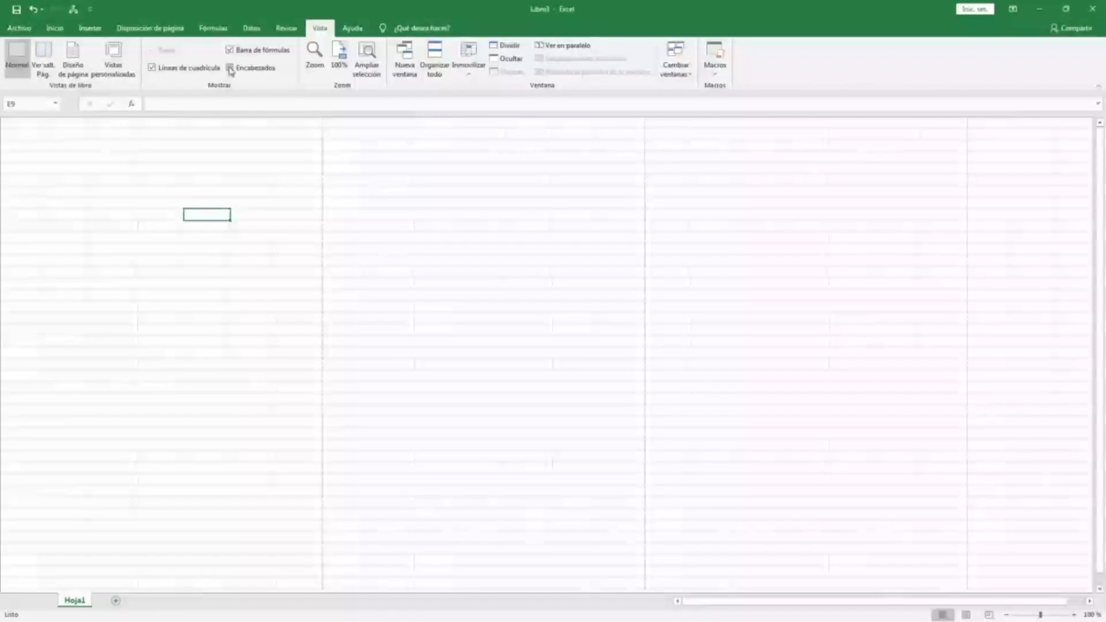
pyautogui.click(230, 68)
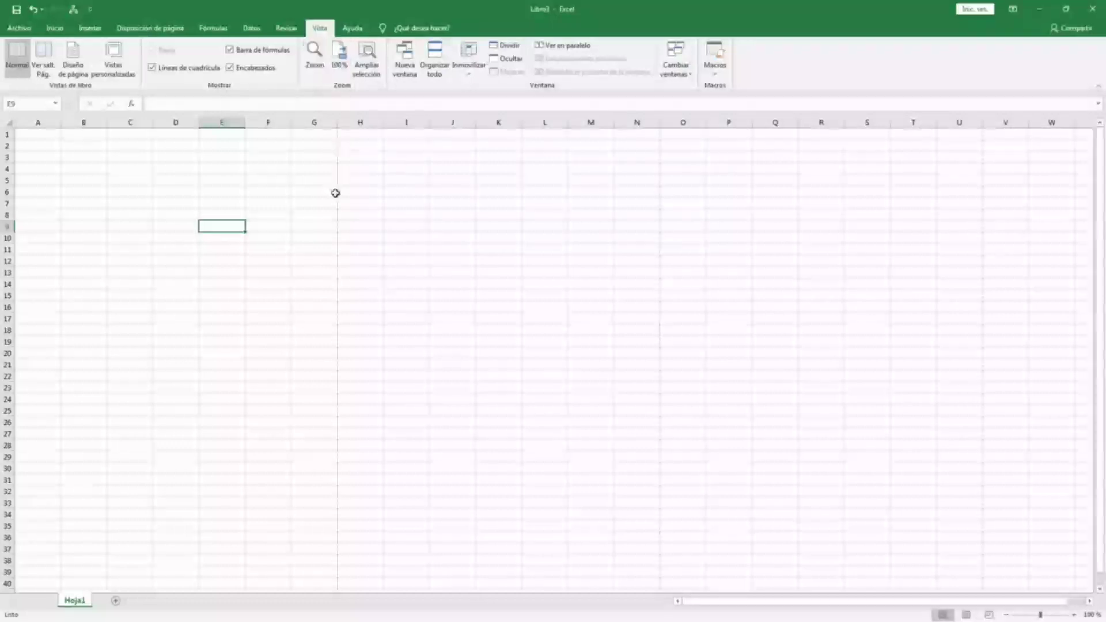
# Zoom the sheet out to 50% and restore it to 100%
pyautogui.click(318, 56)
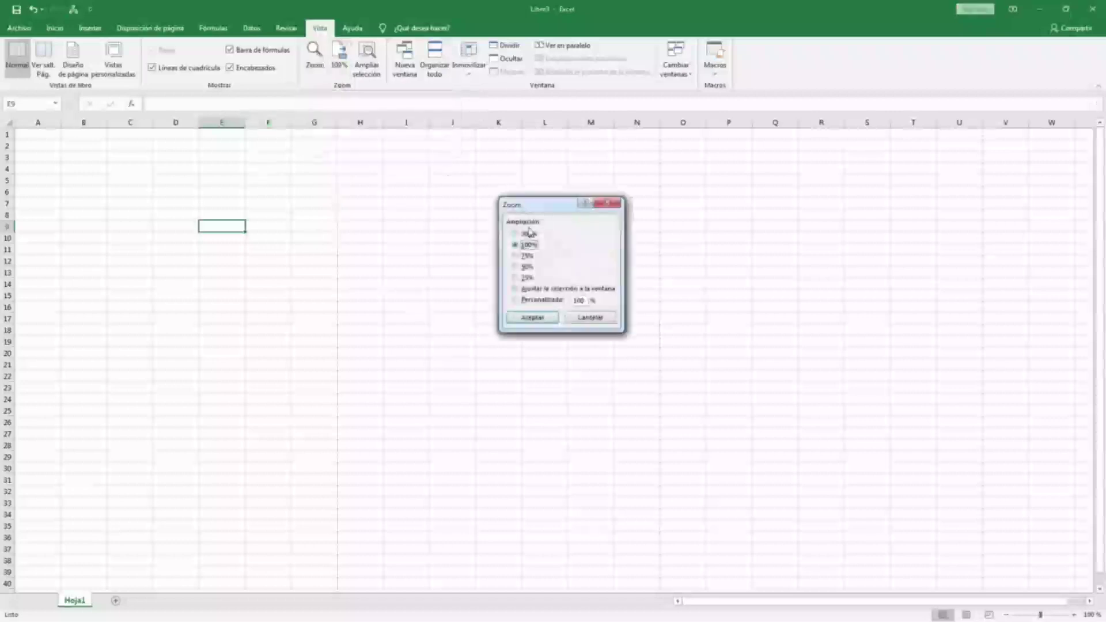
pyautogui.moveTo(541, 208); pyautogui.dragTo(454, 214)
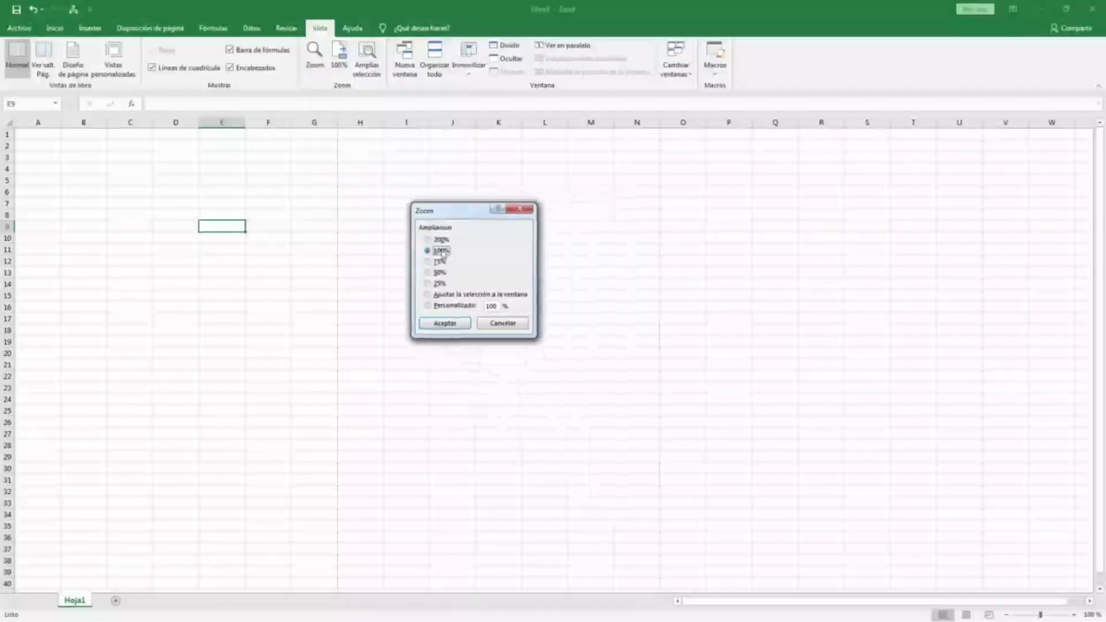
pyautogui.click(429, 273)
pyautogui.click(445, 323)
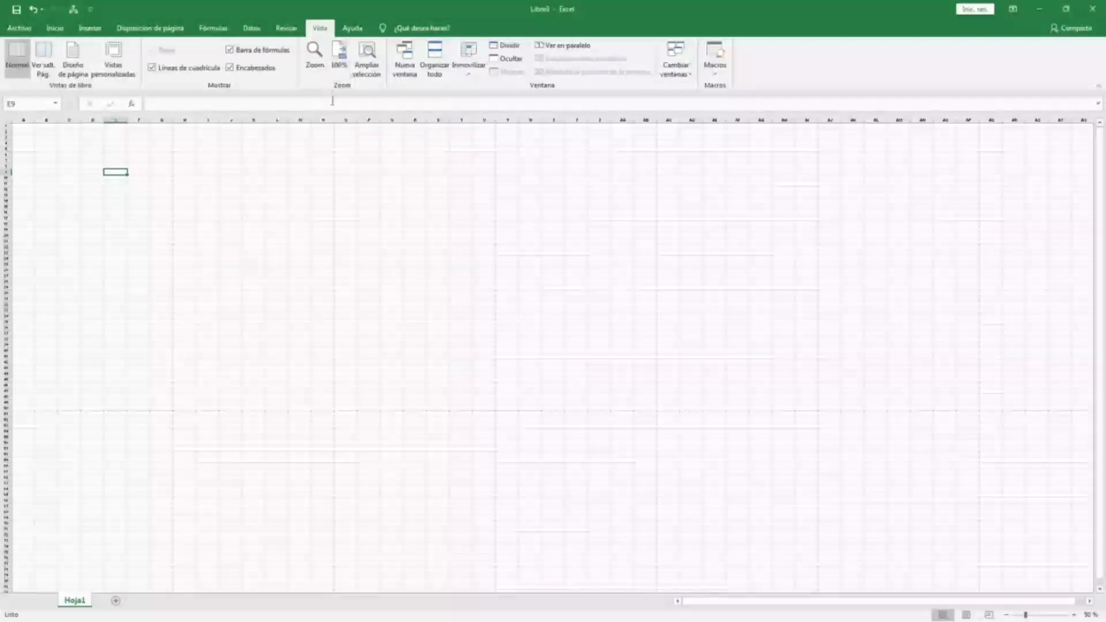
pyautogui.click(342, 55)
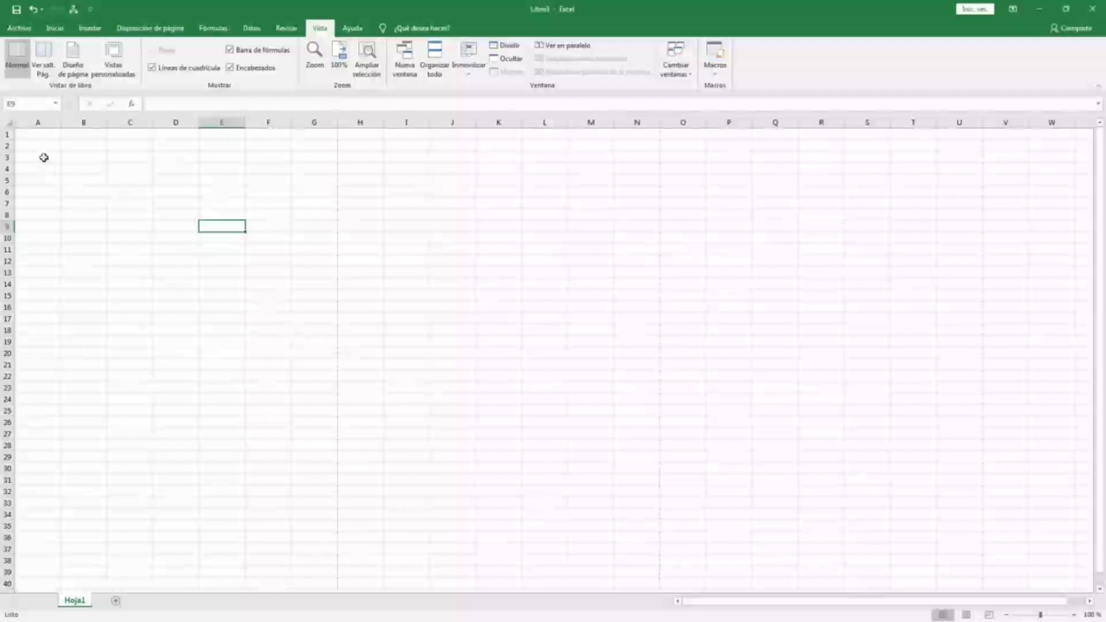
# Zoom in on the cell range B3:F12, restore the sheet to 100%, and select cell H6
pyautogui.moveTo(74, 158); pyautogui.dragTo(234, 239)
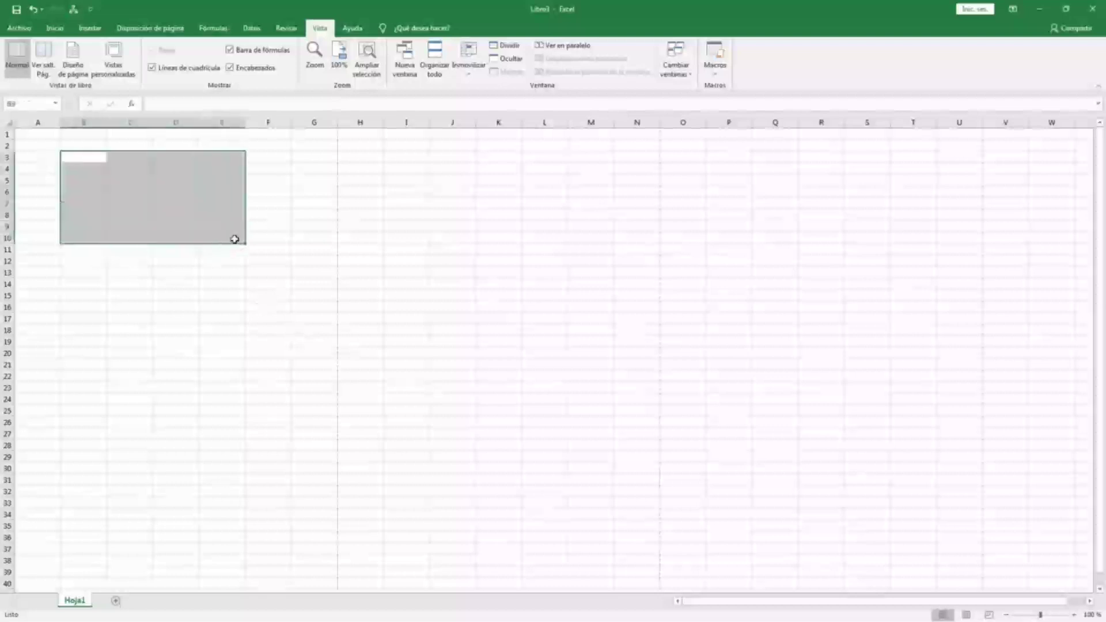
pyautogui.click(82, 167)
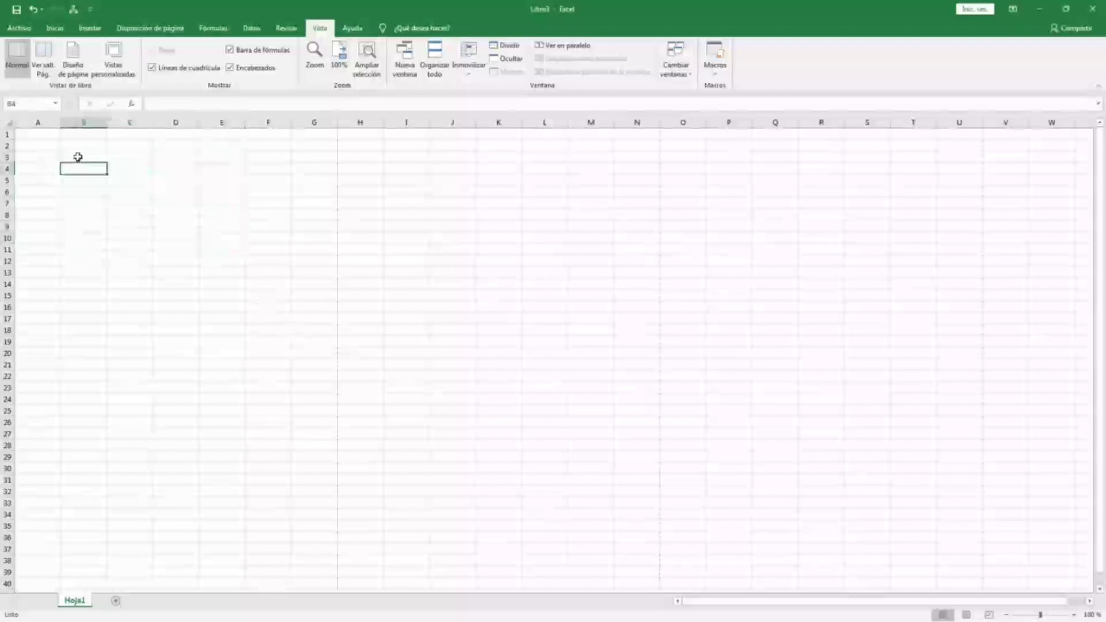
pyautogui.moveTo(78, 157); pyautogui.dragTo(265, 258)
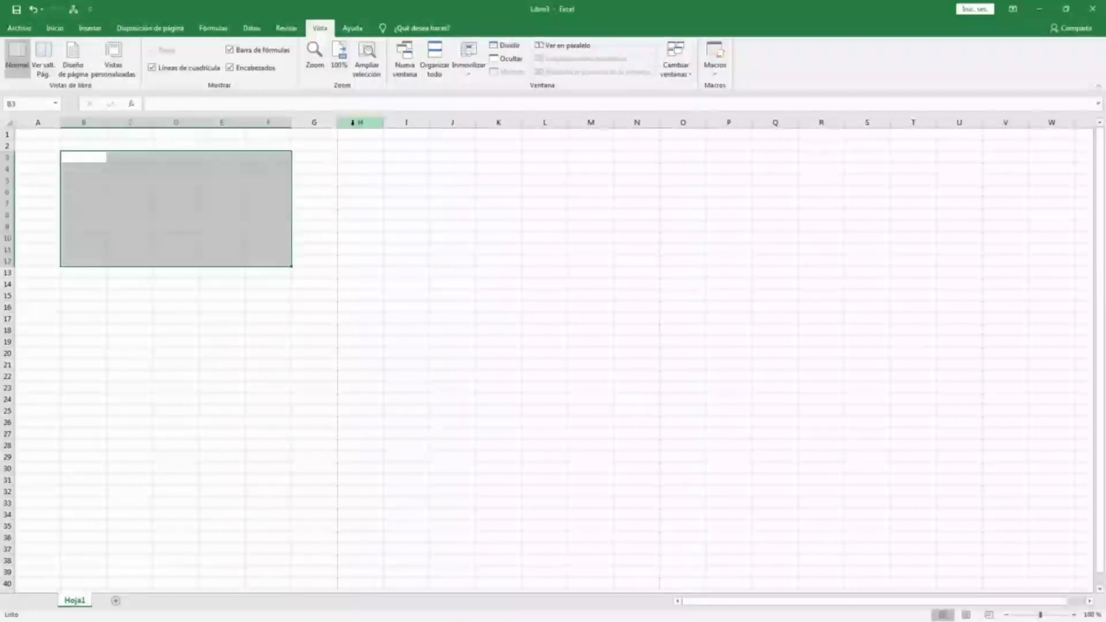
pyautogui.click(369, 60)
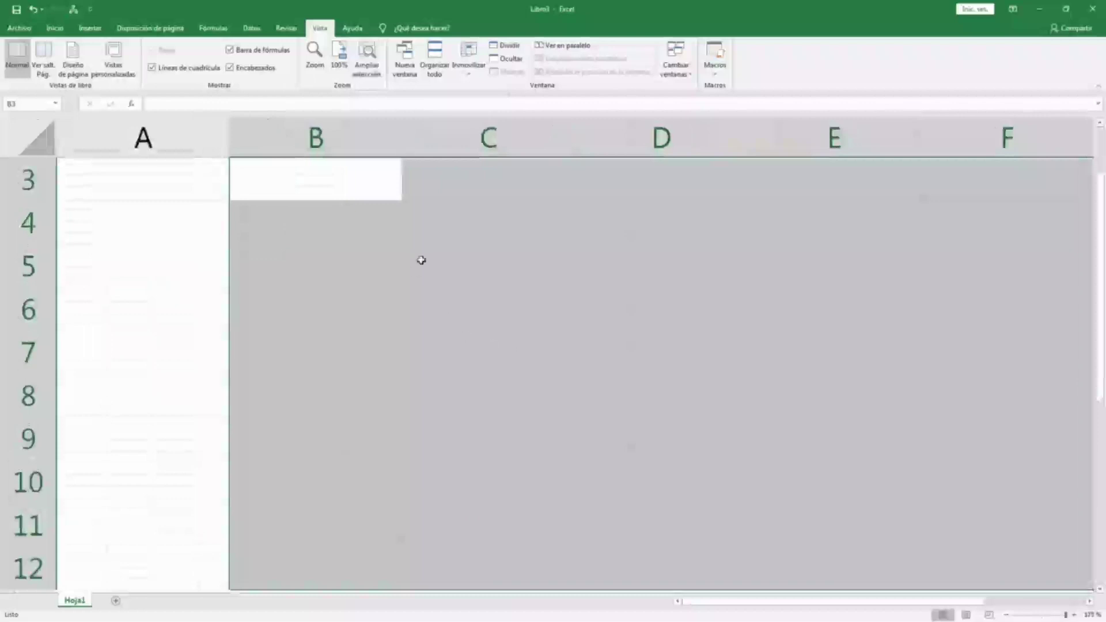
pyautogui.click(341, 57)
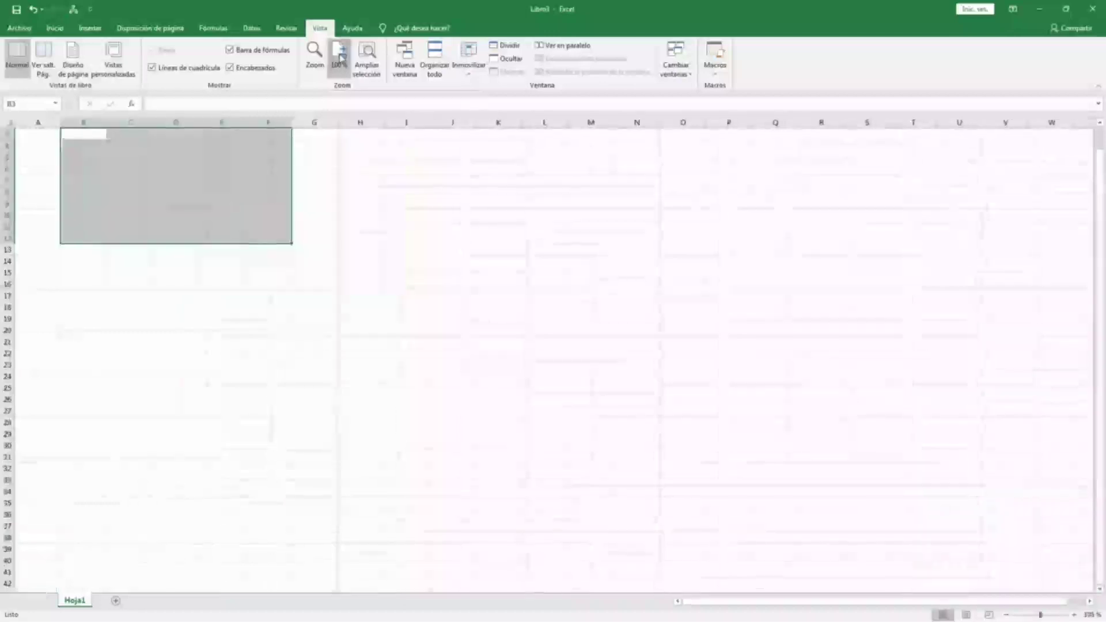
pyautogui.scroll(1, 367, 257)
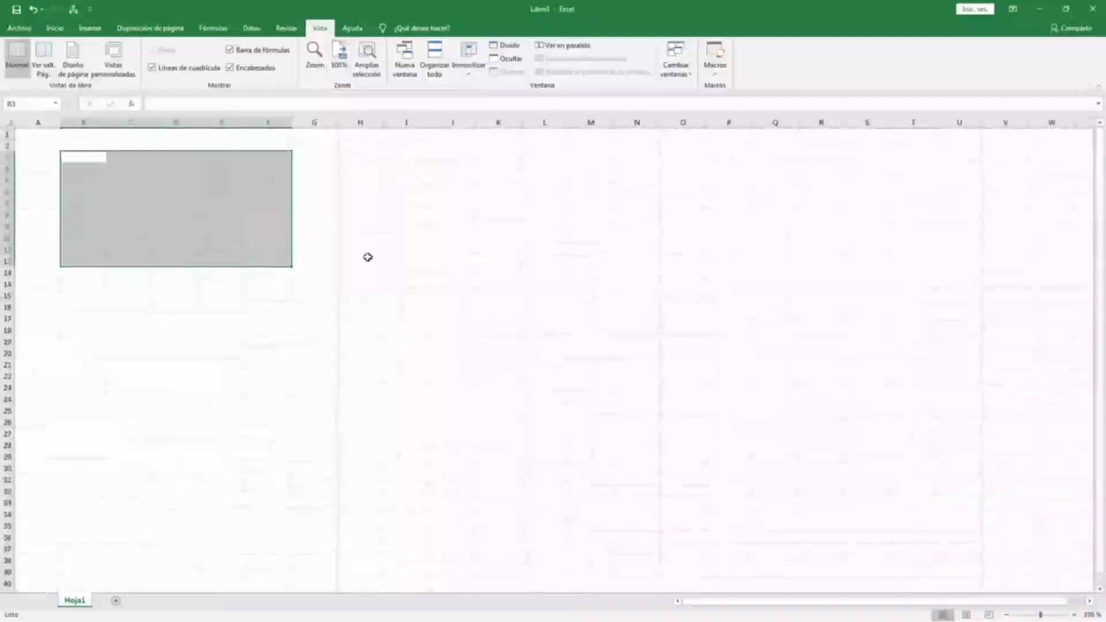
pyautogui.click(368, 191)
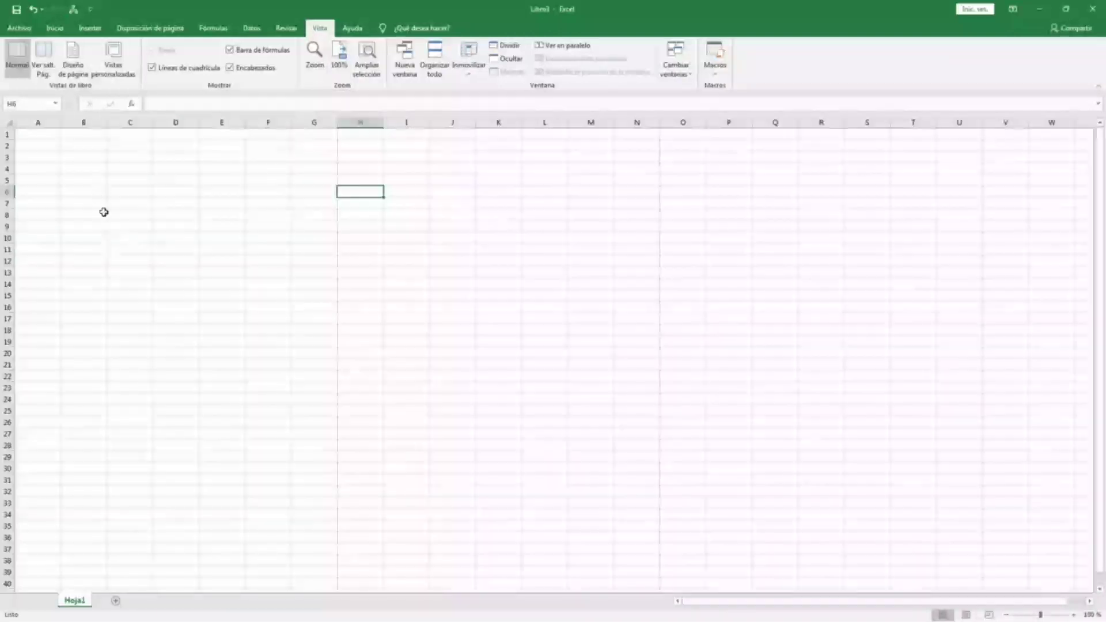
# Examine the sheet's further rows and columns, selecting column G and cell M14 on the way, and return to the sheet's beginning
pyautogui.click(130, 156)
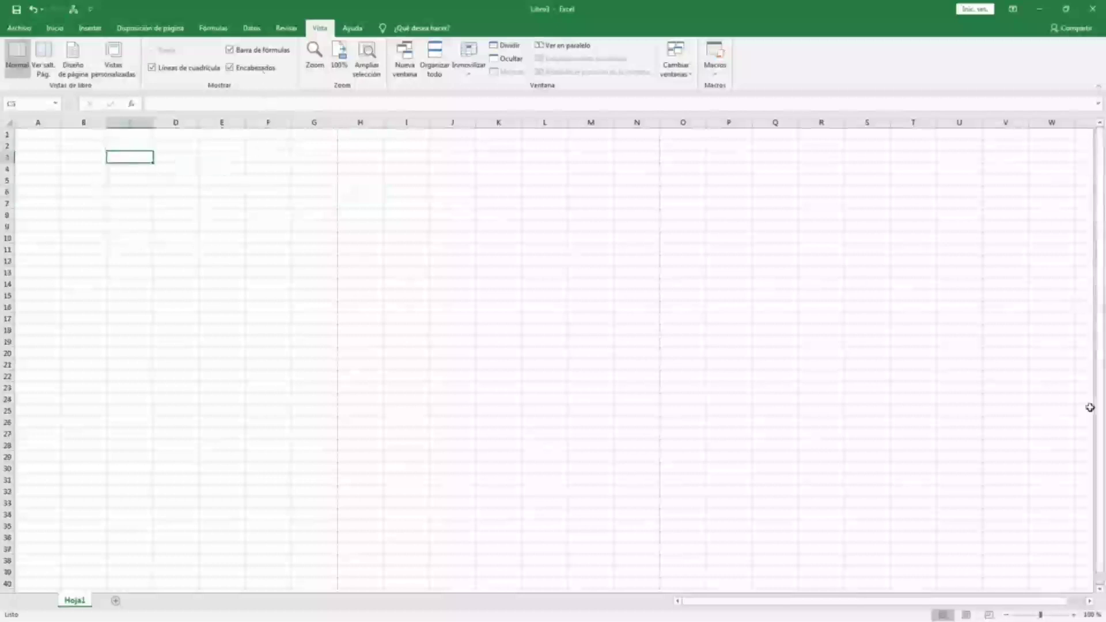
pyautogui.click(1099, 589)
pyautogui.click(1099, 589)
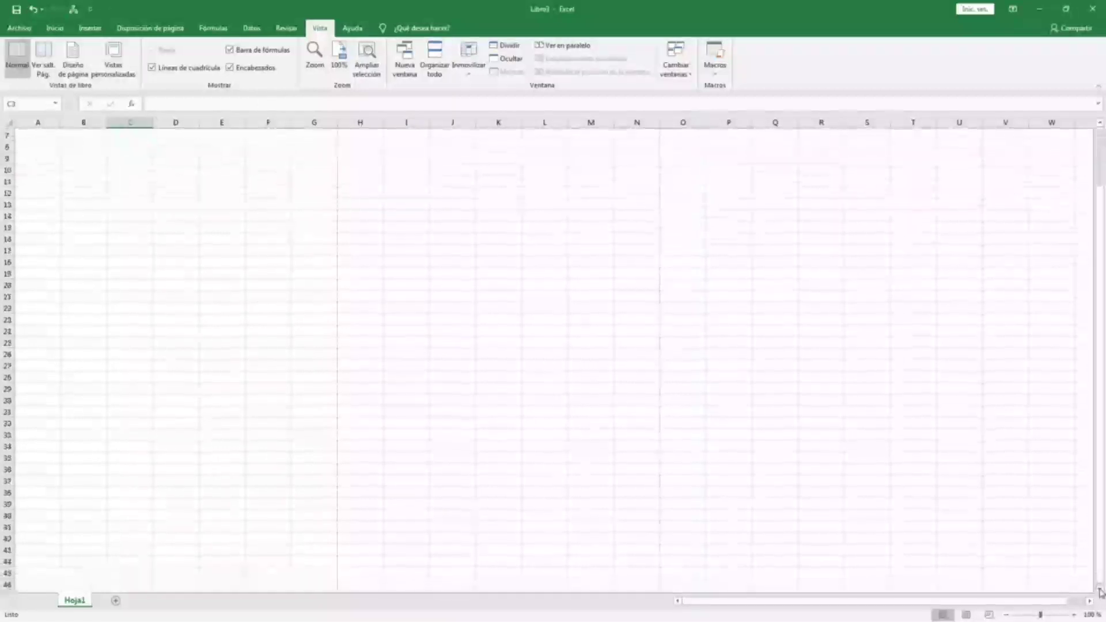
pyautogui.click(1098, 589)
pyautogui.click(1089, 602)
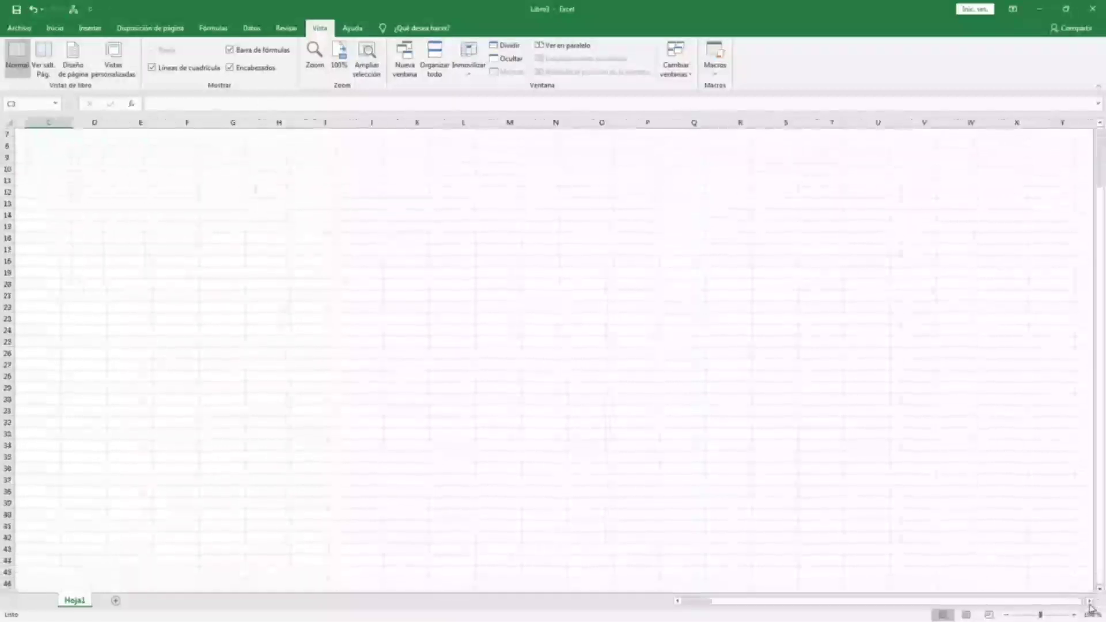
pyautogui.click(1089, 601)
pyautogui.click(1089, 601)
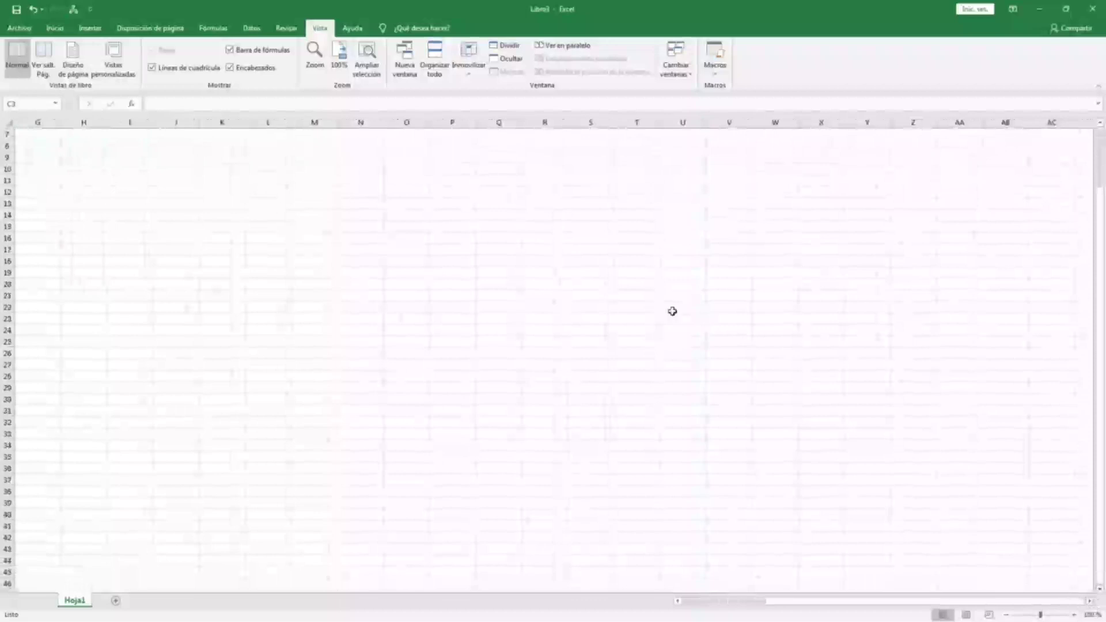
pyautogui.click(27, 122)
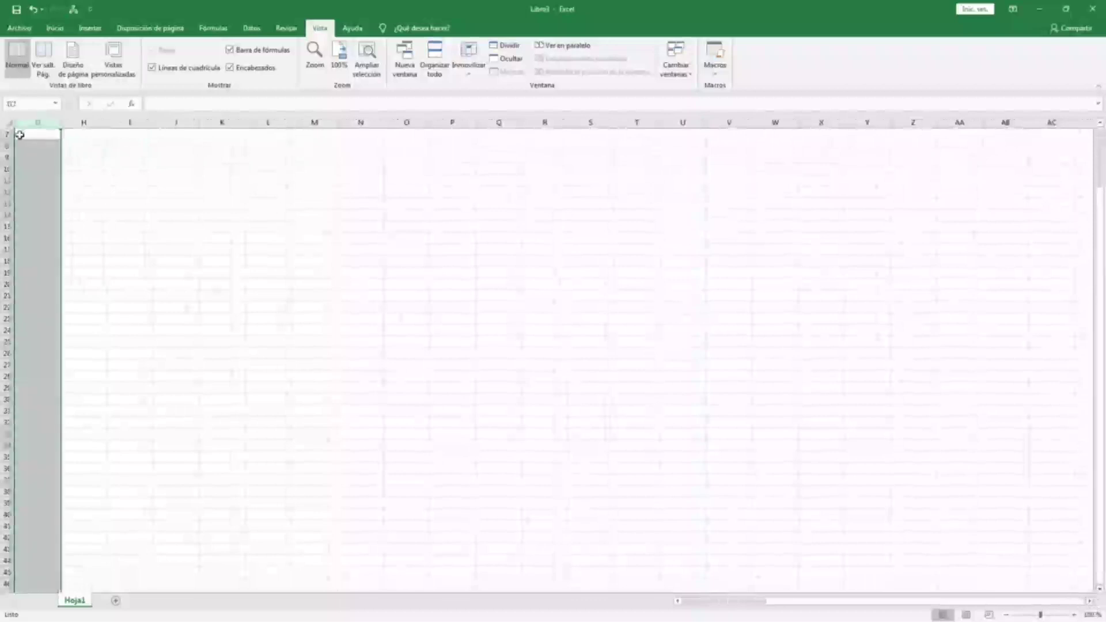
pyautogui.click(320, 214)
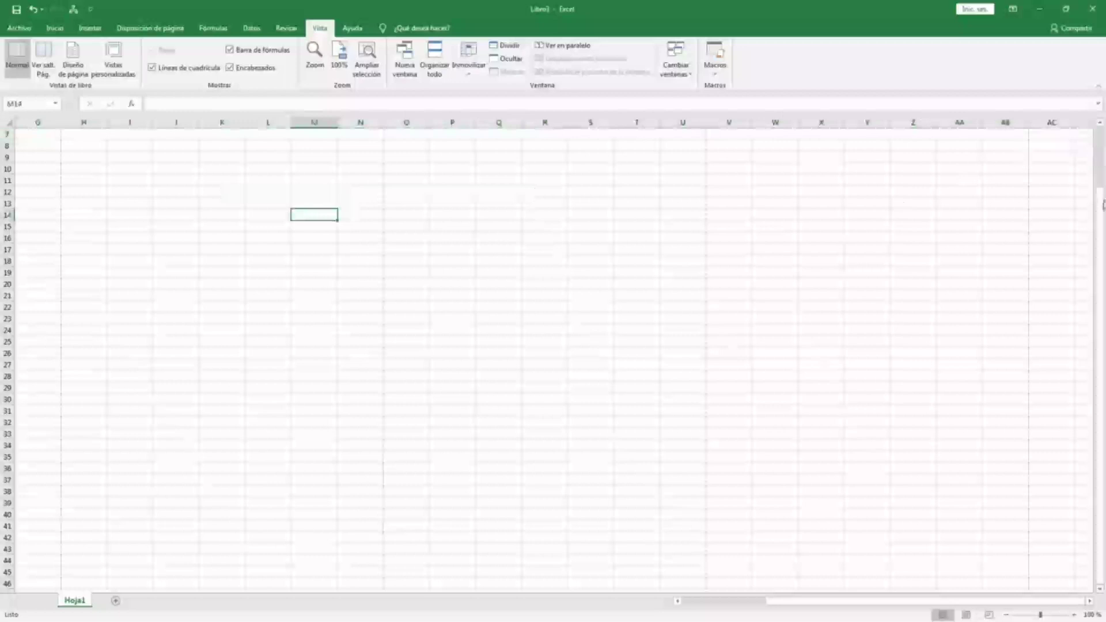
pyautogui.scroll(2, 1103, 205)
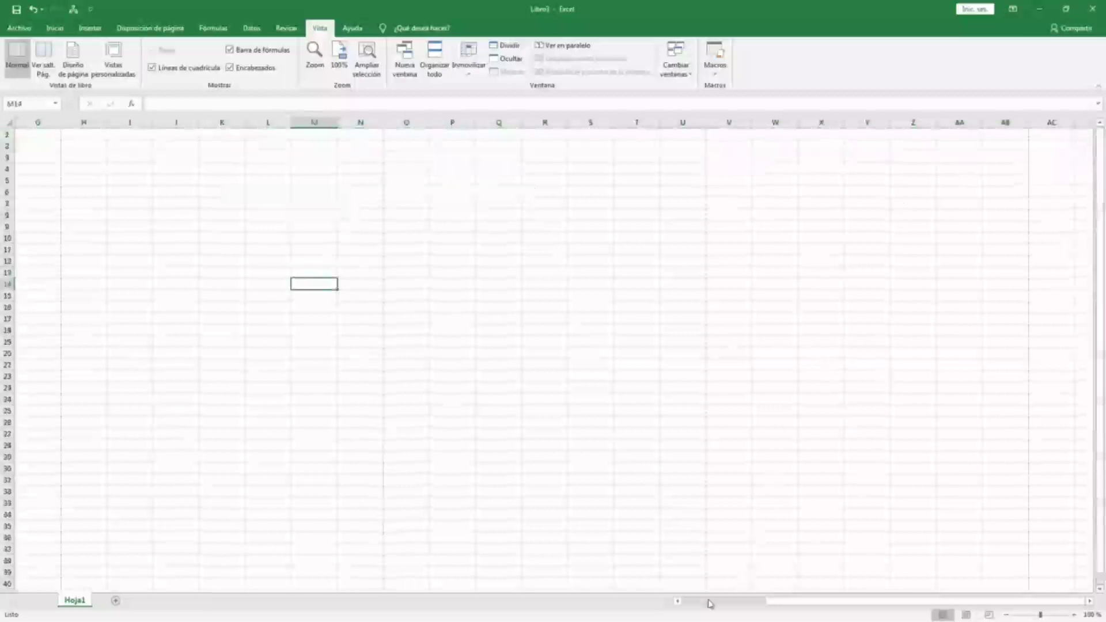
pyautogui.moveTo(709, 603); pyautogui.dragTo(695, 600)
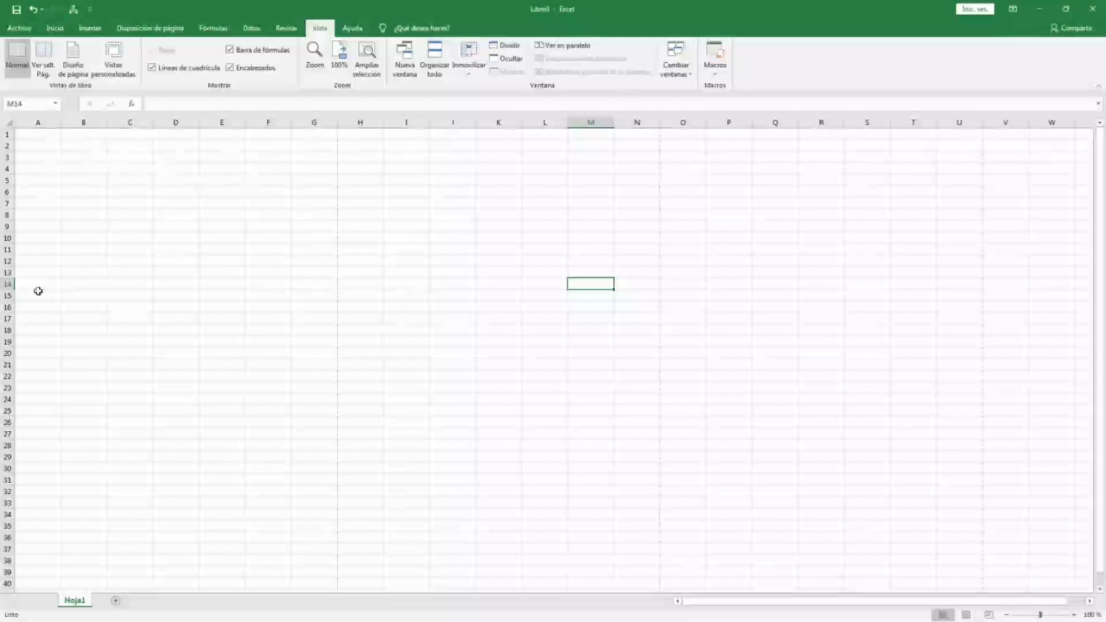
# Enter 1 in cell A1 and 2 in cell A2
pyautogui.click(31, 134)
pyautogui.write('1')
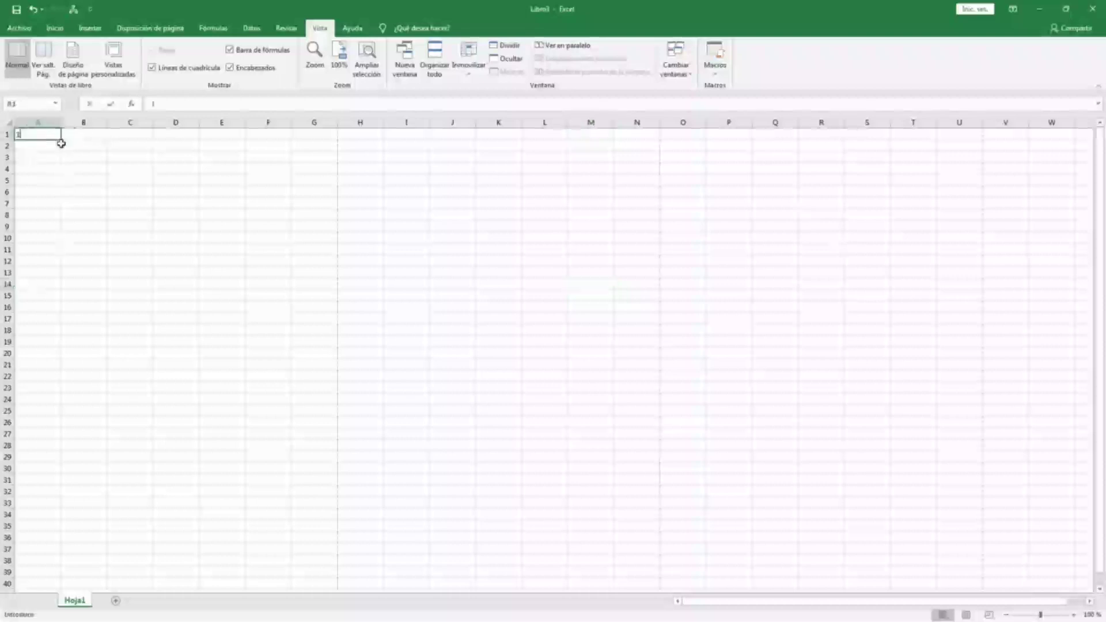
pyautogui.press('Return')
pyautogui.write('2')
pyautogui.press('Return')
# Fill column A from A2 down to row 349 as a consecutive number series
pyautogui.click(59, 146)
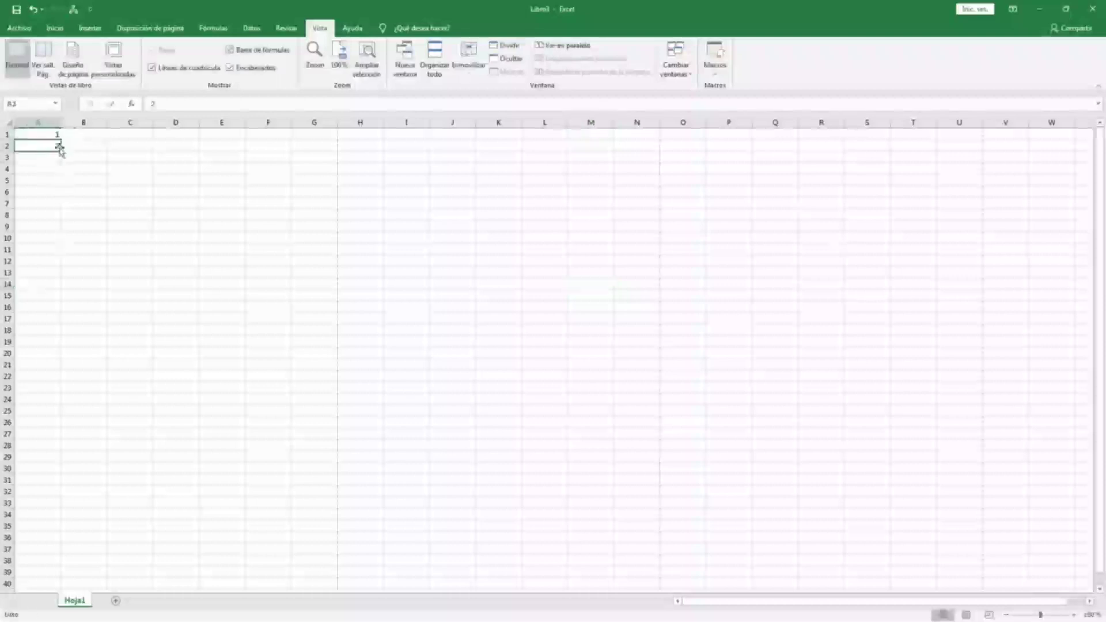
pyautogui.moveTo(60, 152); pyautogui.dragTo(46, 599)
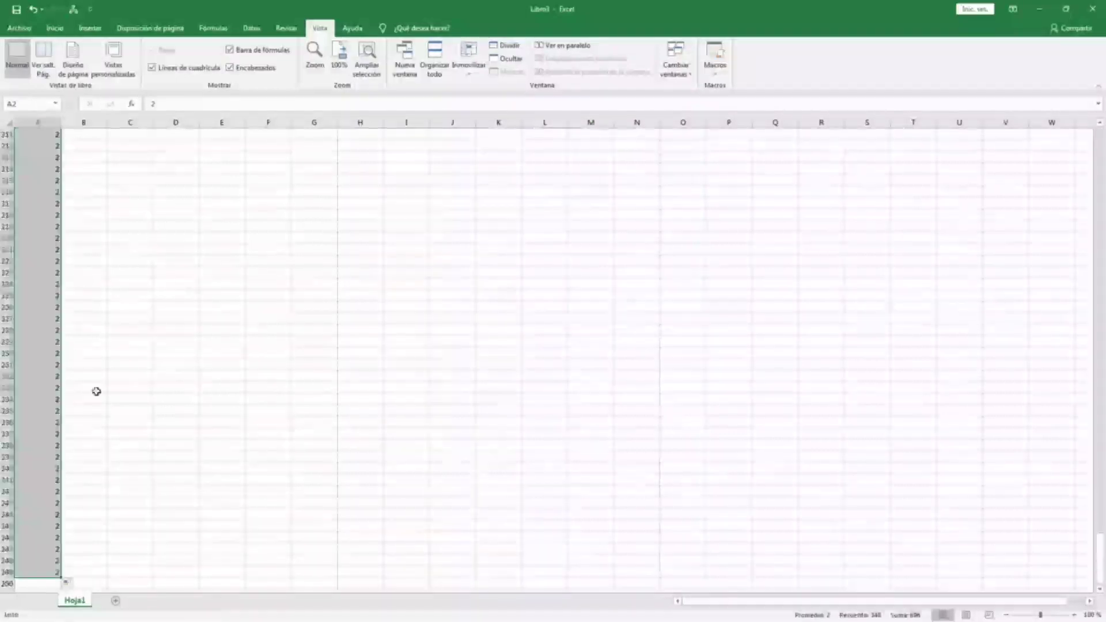
pyautogui.click(68, 585)
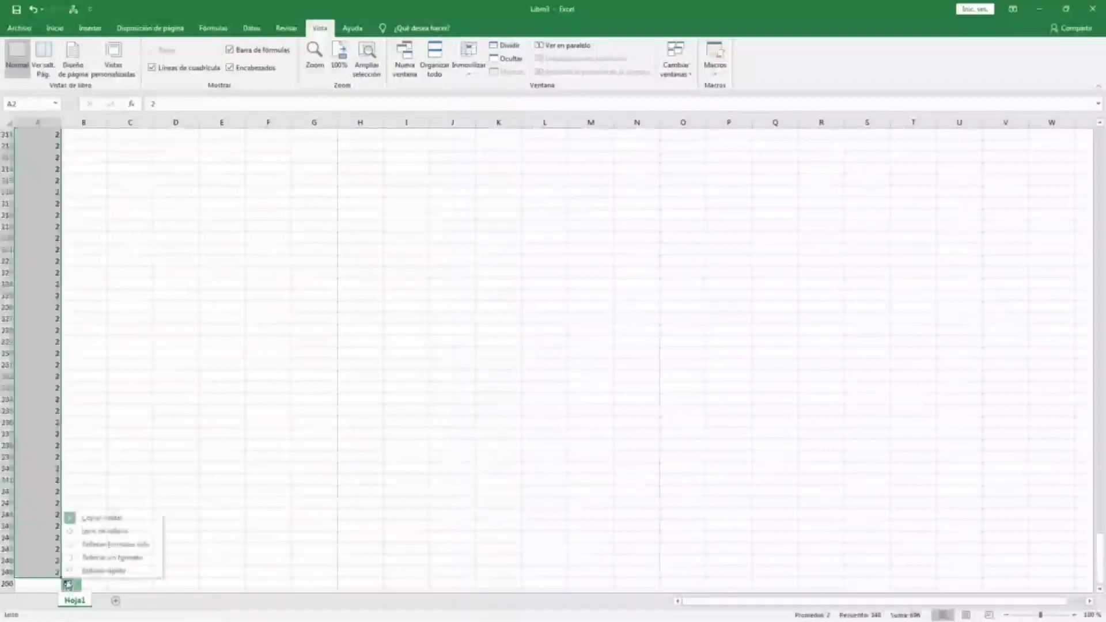
pyautogui.click(72, 530)
pyautogui.scroll(20, 92, 466)
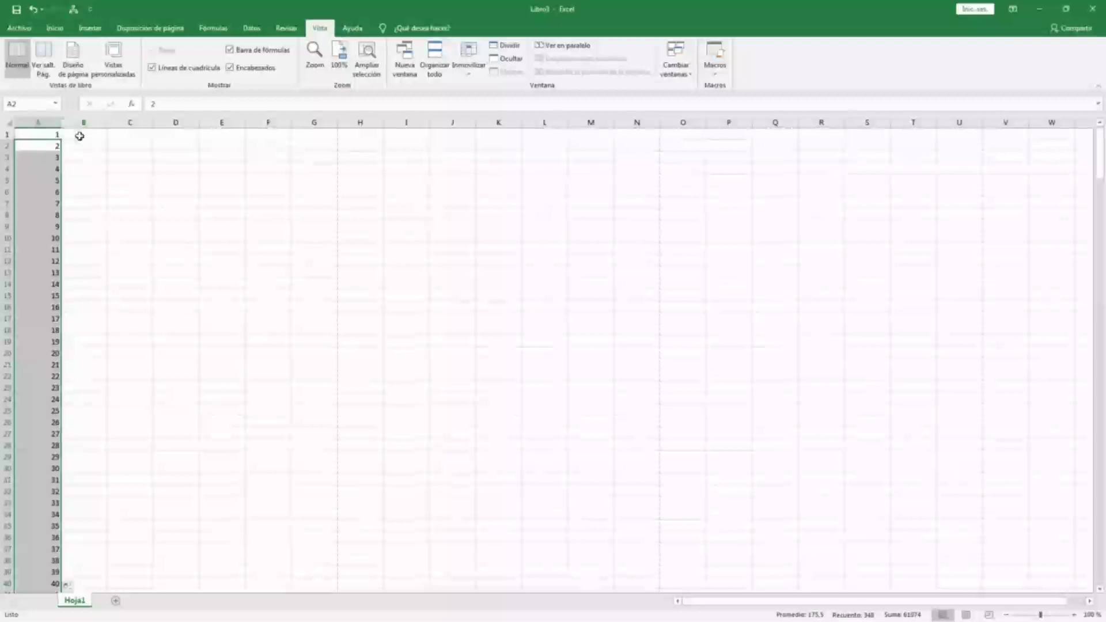
# Insert a blank row above the numbers and enter the headings nomn in B1 and cognom in C1
pyautogui.rightClick(7, 134)
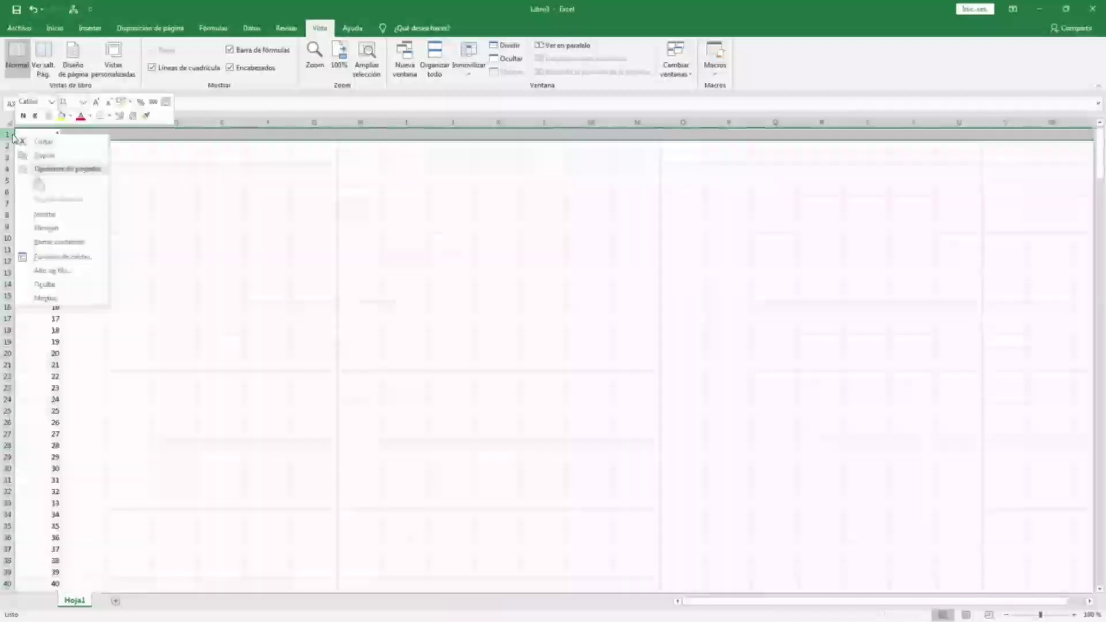
pyautogui.click(68, 215)
pyautogui.click(81, 134)
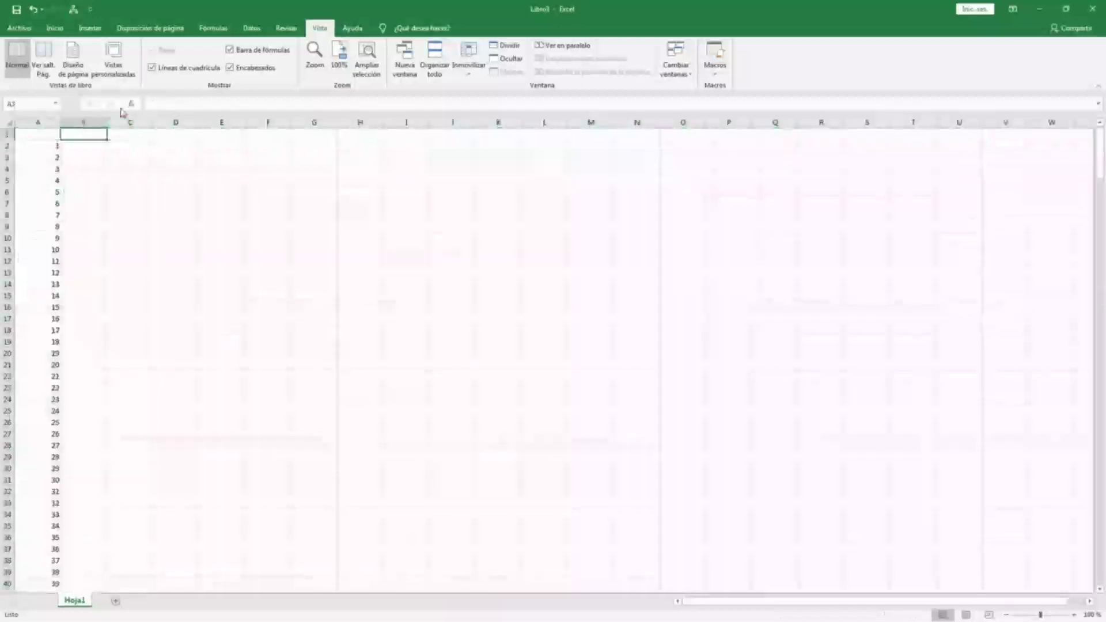
pyautogui.press('F2')
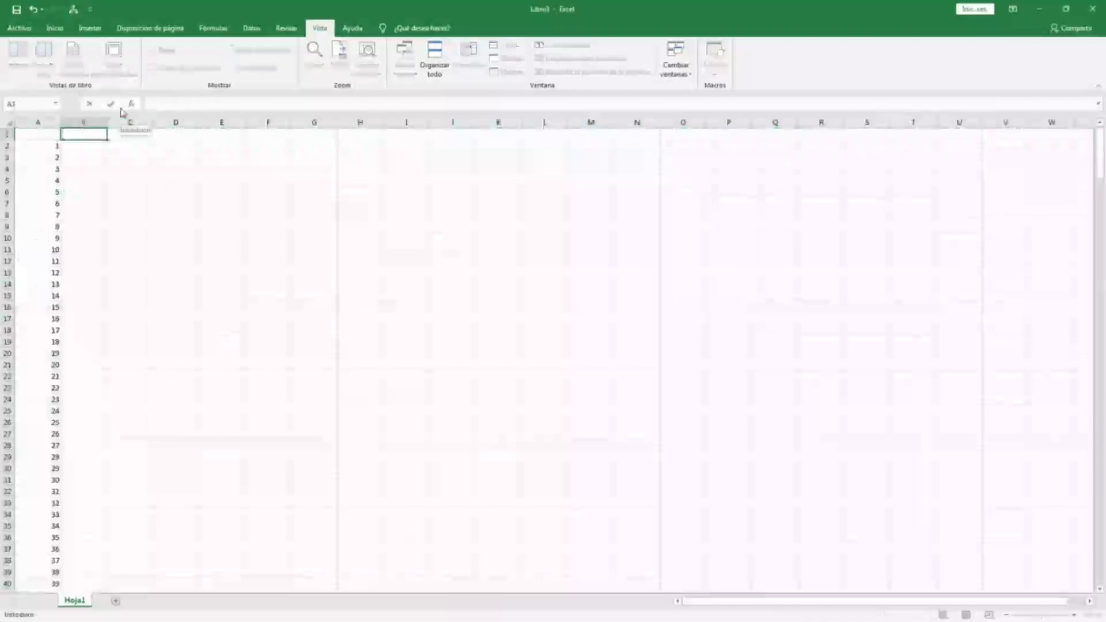
pyautogui.write('nomn')
pyautogui.press('Tab')
pyautogui.write('cog')
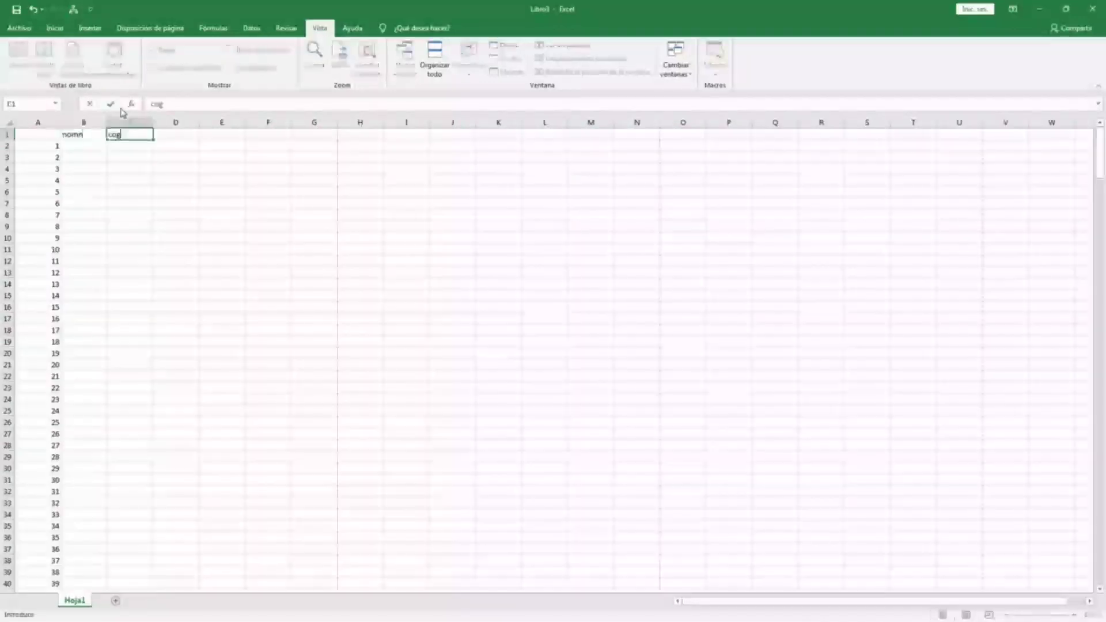
pyautogui.write('nom')
pyautogui.press('Tab')
# Enter the headings adreça, edat, curs and dat inscripcio in cells D1 to G1
pyautogui.write('adre')
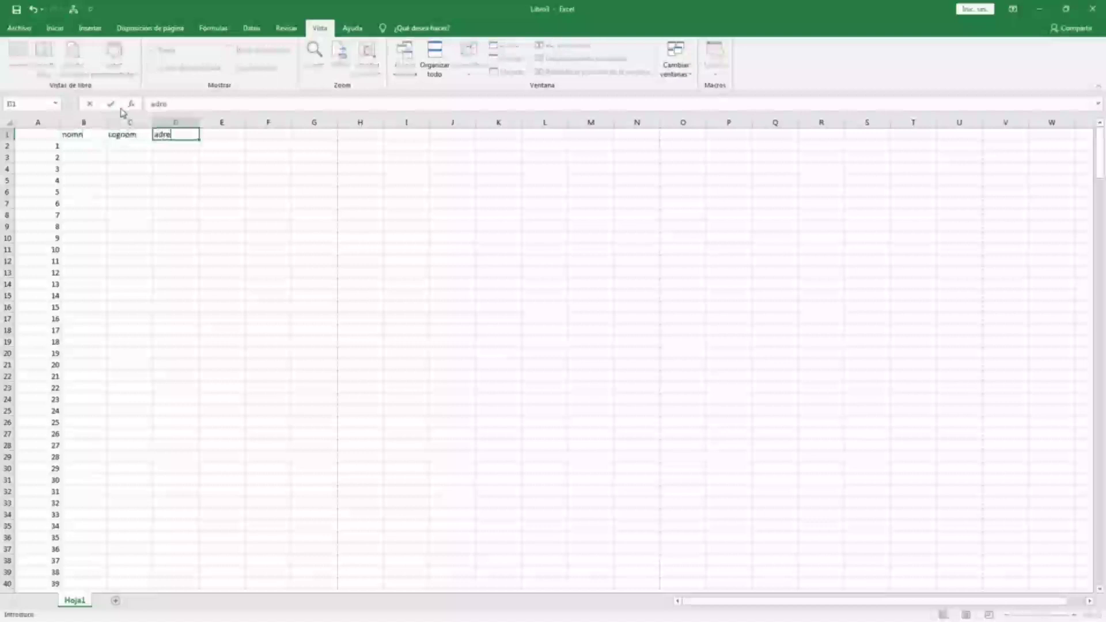
pyautogui.write('ça')
pyautogui.press('Tab')
pyautogui.write('edat')
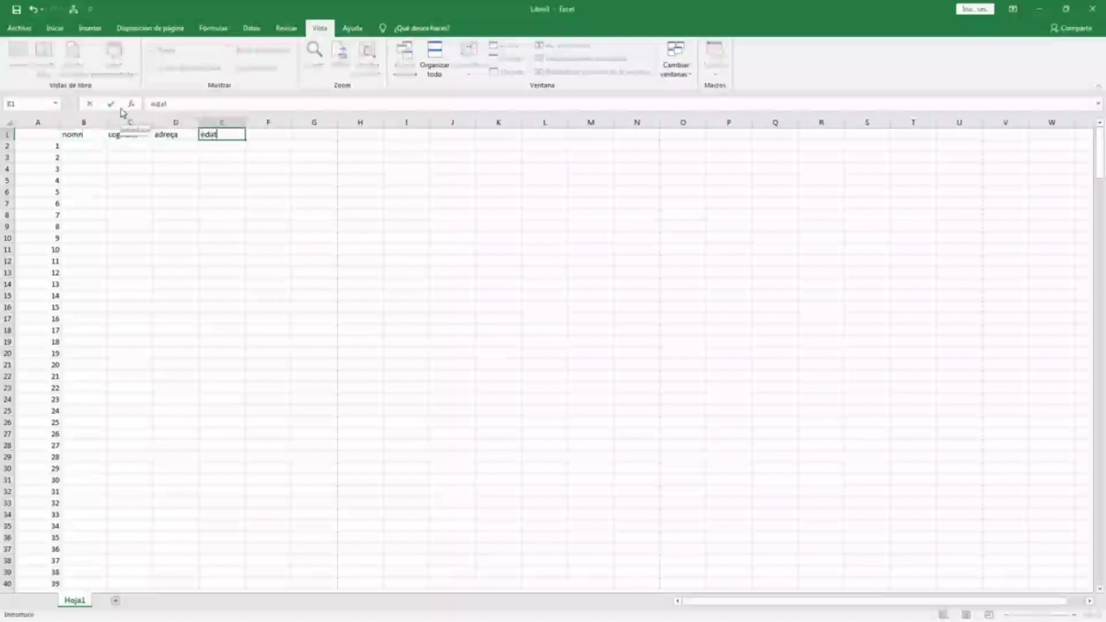
pyautogui.press('Tab')
pyautogui.write('cur')
pyautogui.press('Tab')
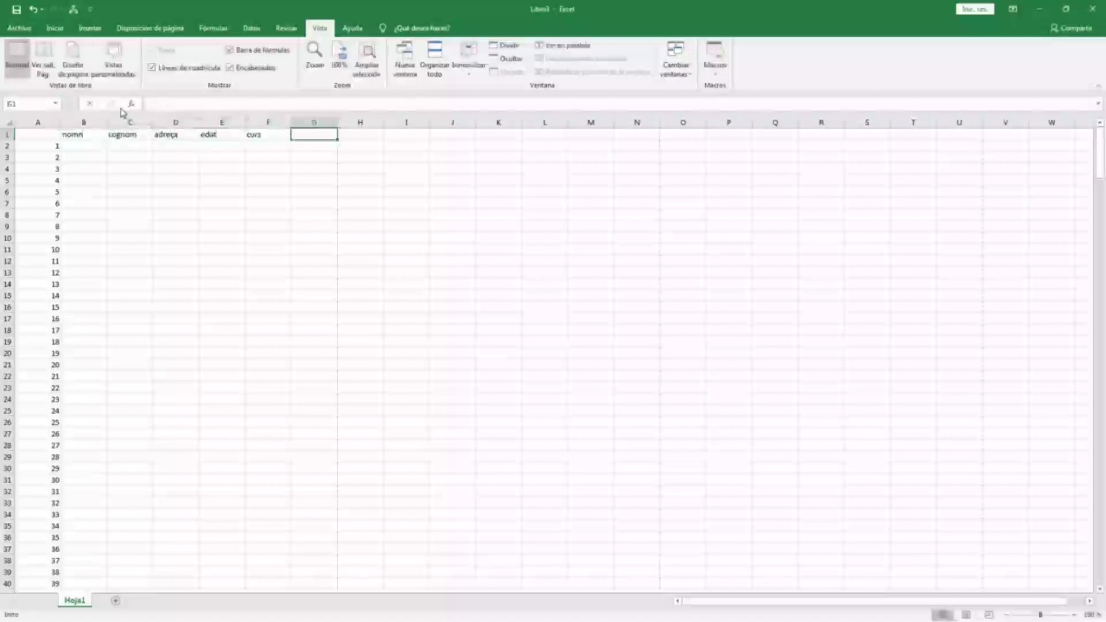
pyautogui.write('dat inscripcio')
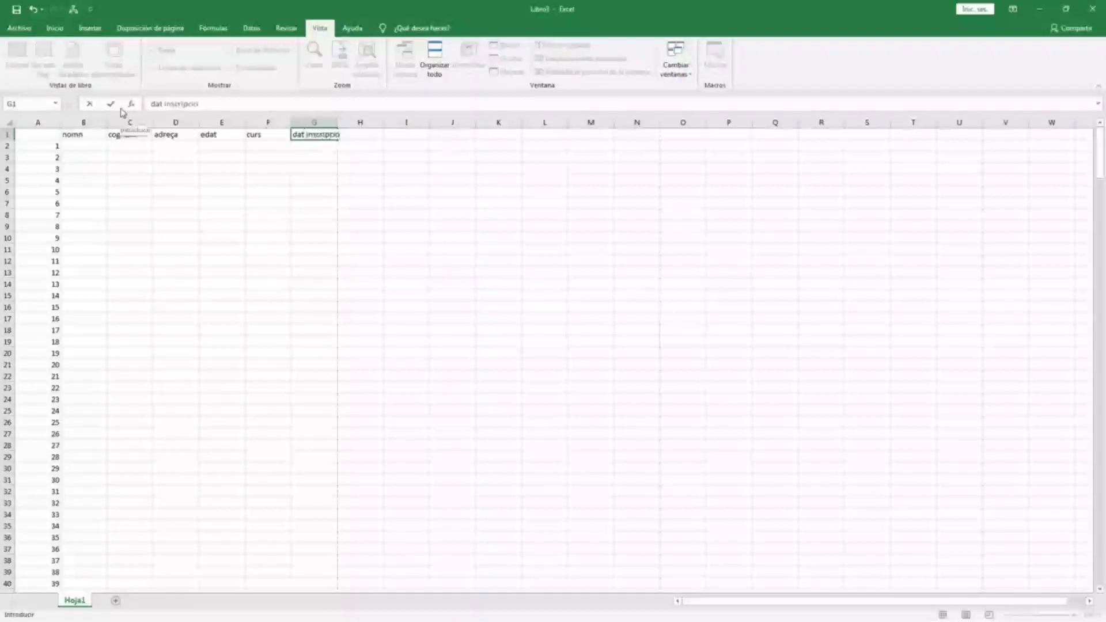
pyautogui.press('Tab')
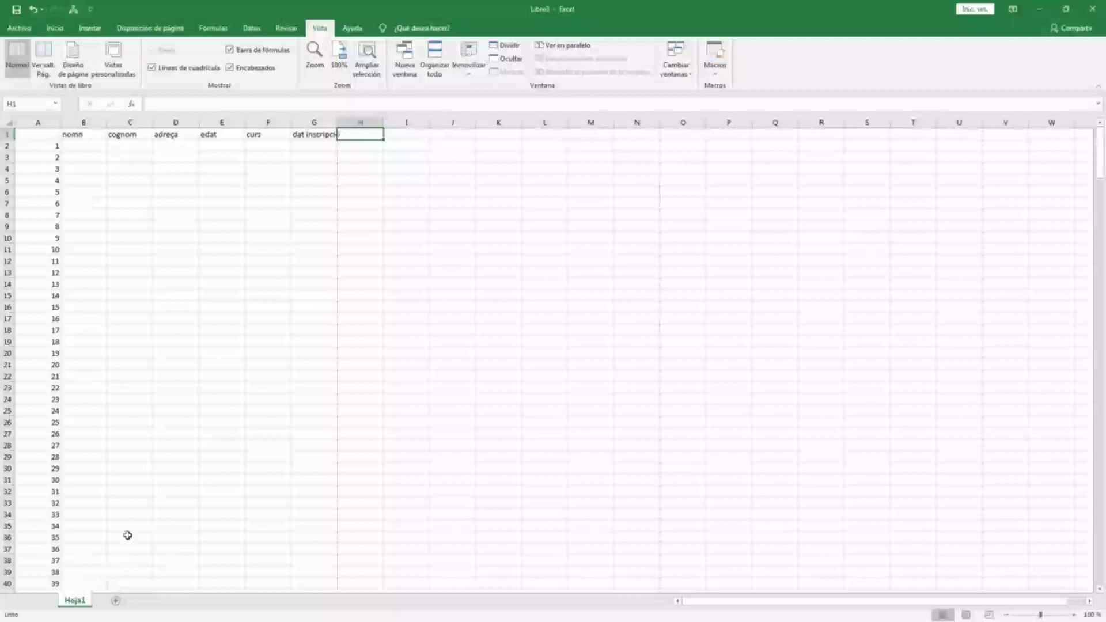
# Look down through the numbered rows past the header row, and return to row 1
pyautogui.scroll(-7, 96, 565)
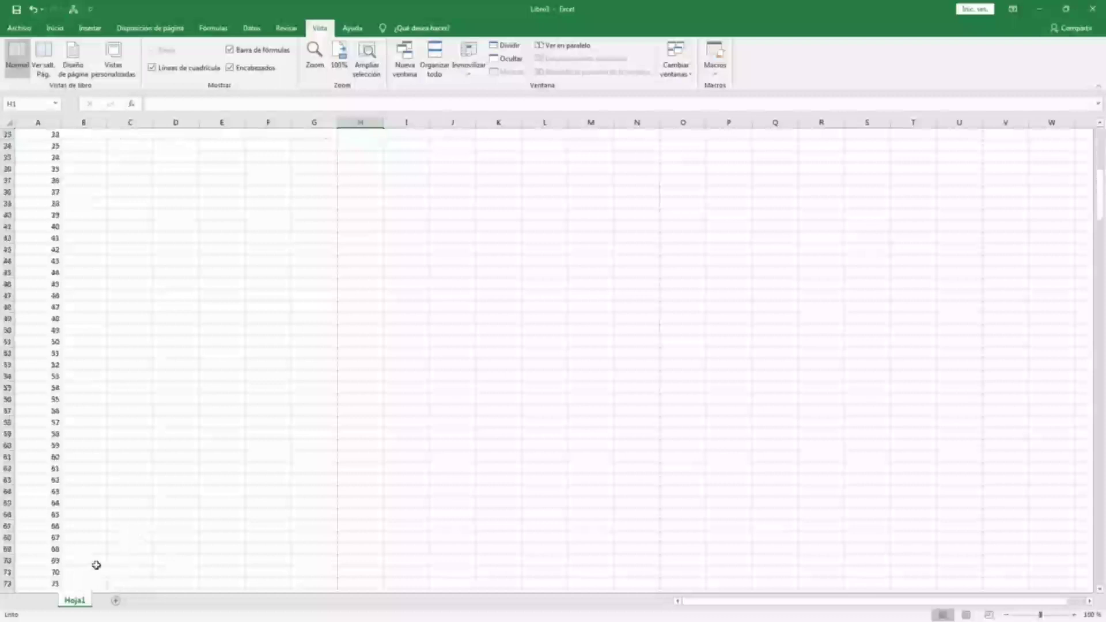
pyautogui.scroll(7, 232, 374)
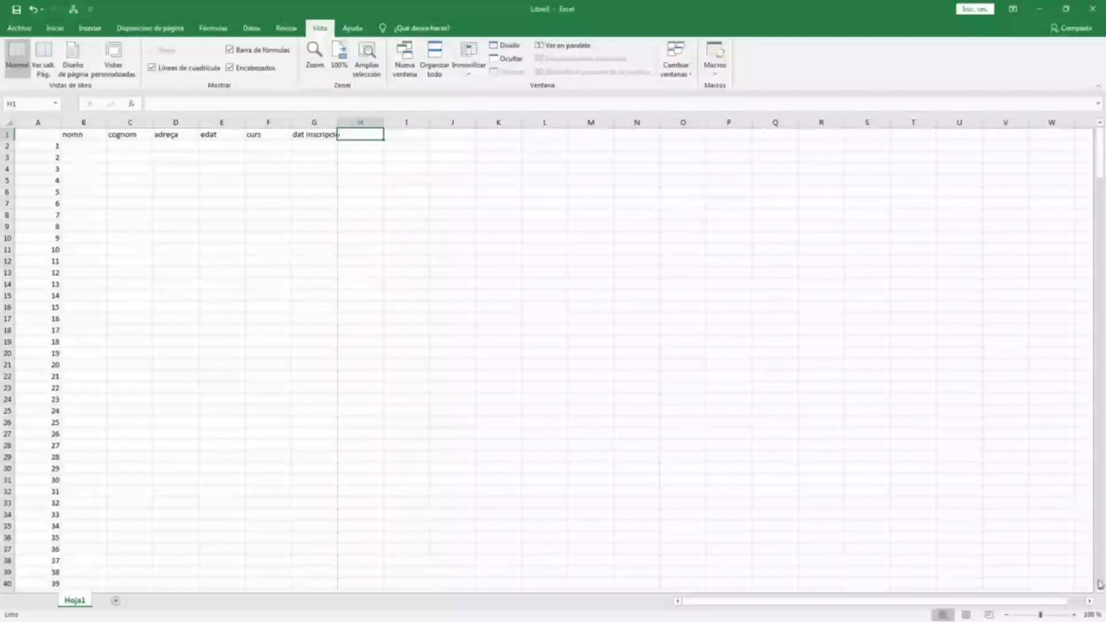
# Examine rows 51 and 18 farther down the numbered list, with the heading row out of view
pyautogui.moveTo(1100, 593); pyautogui.dragTo(1101, 593)
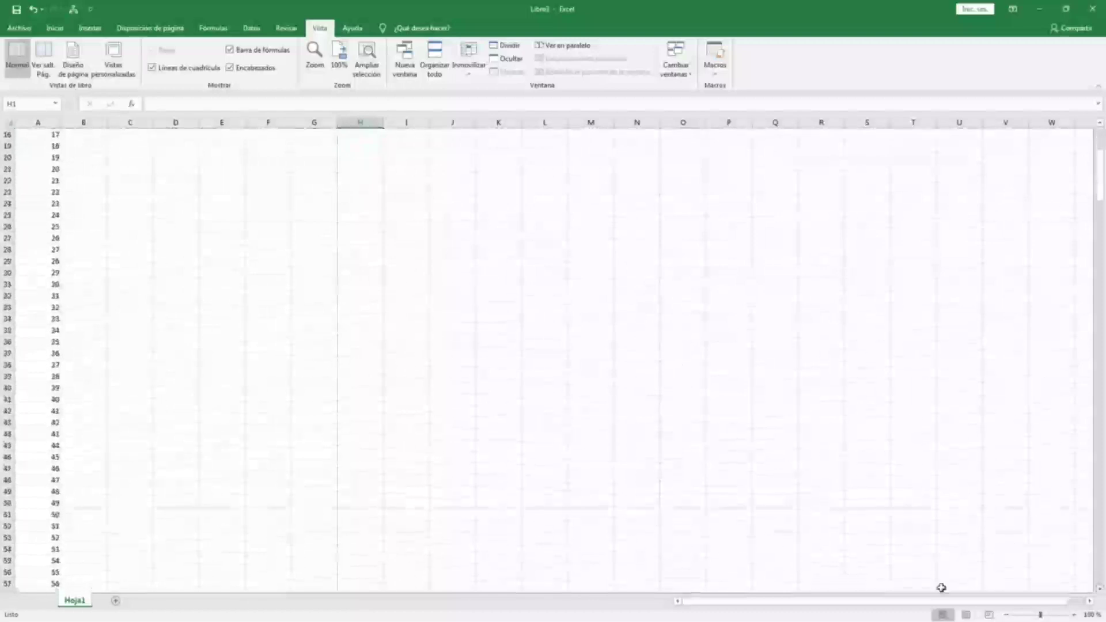
pyautogui.click(7, 516)
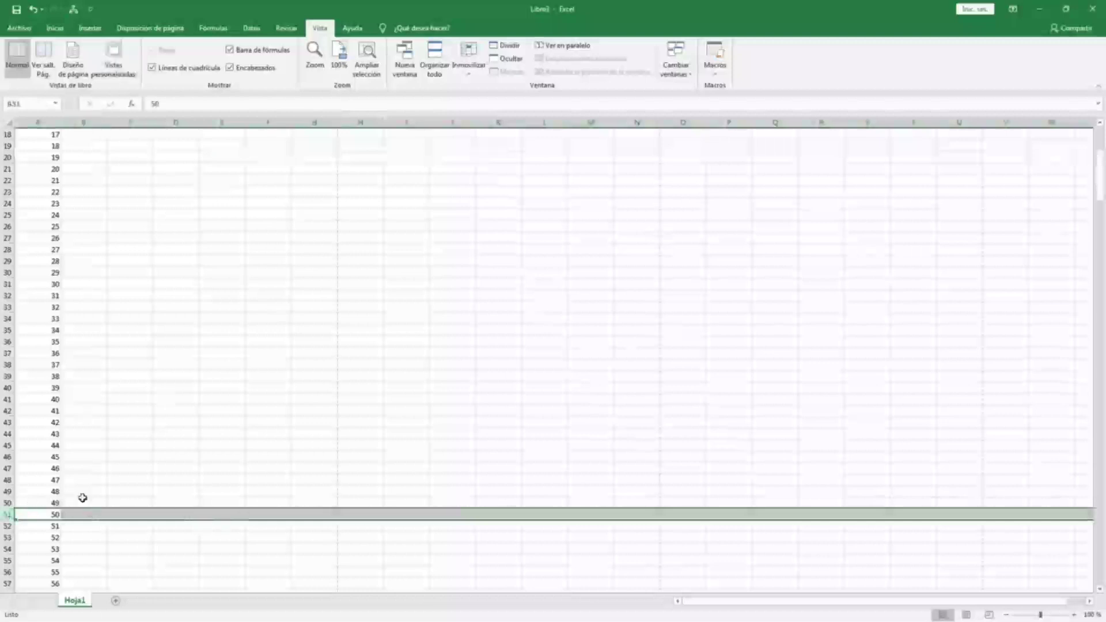
pyautogui.click(216, 513)
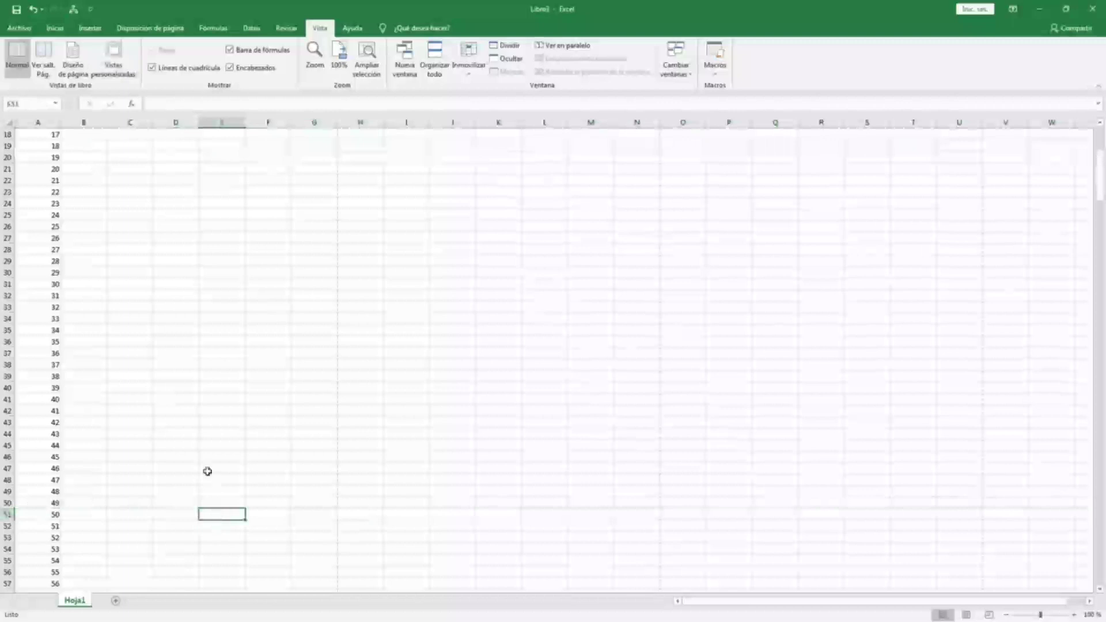
pyautogui.click(7, 134)
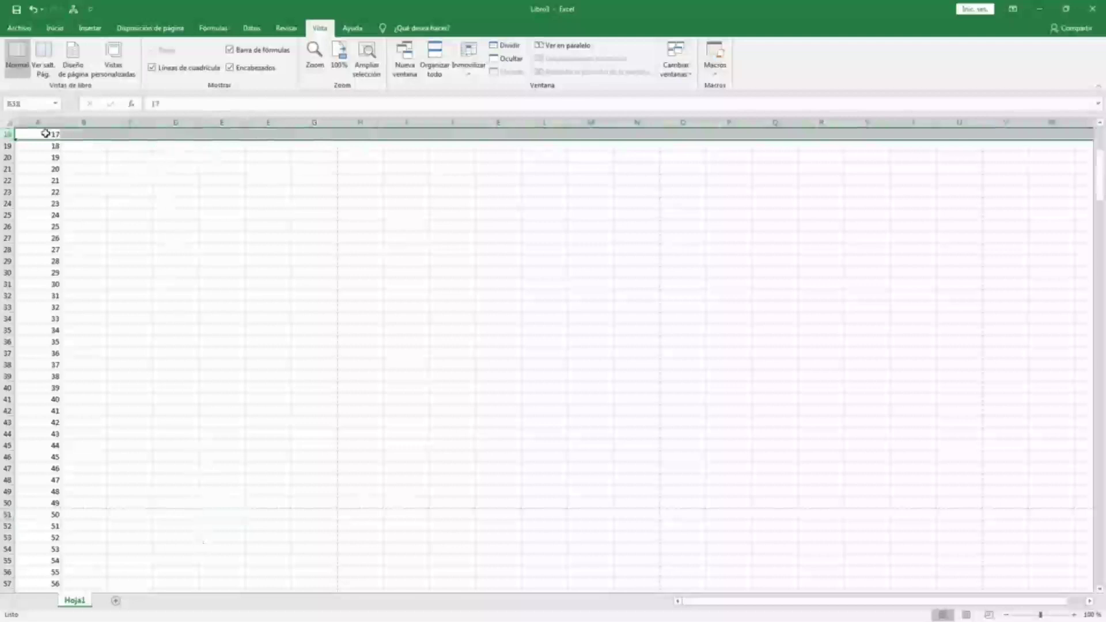
pyautogui.click(296, 296)
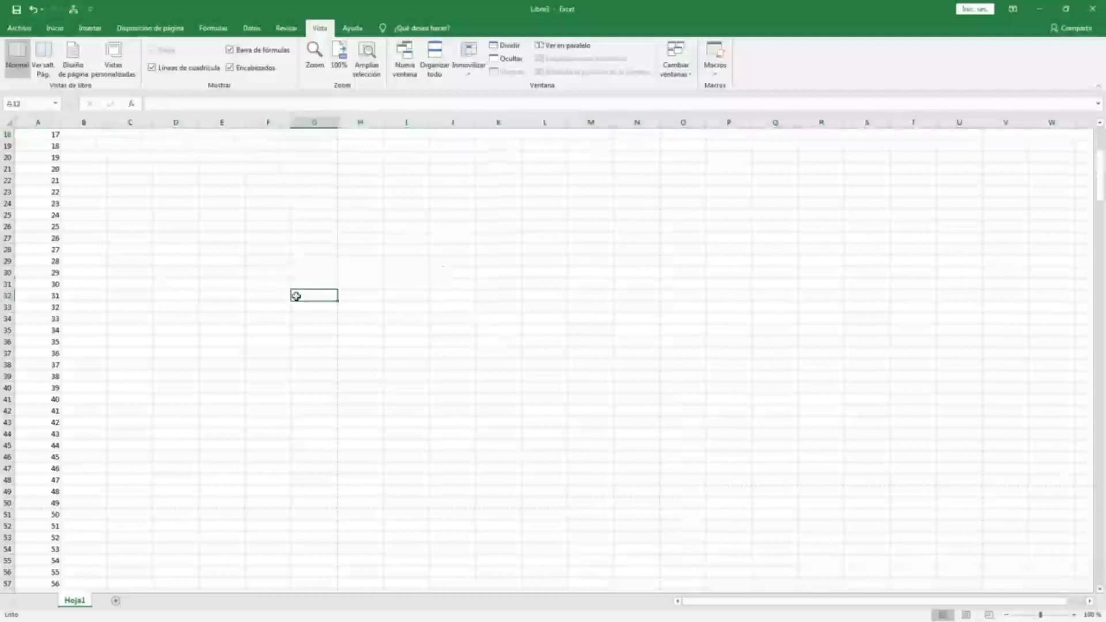
# Freeze the top row of the sheet and look down through the numbered rows to row 51
pyautogui.hotkey('ctrl', 'Home')
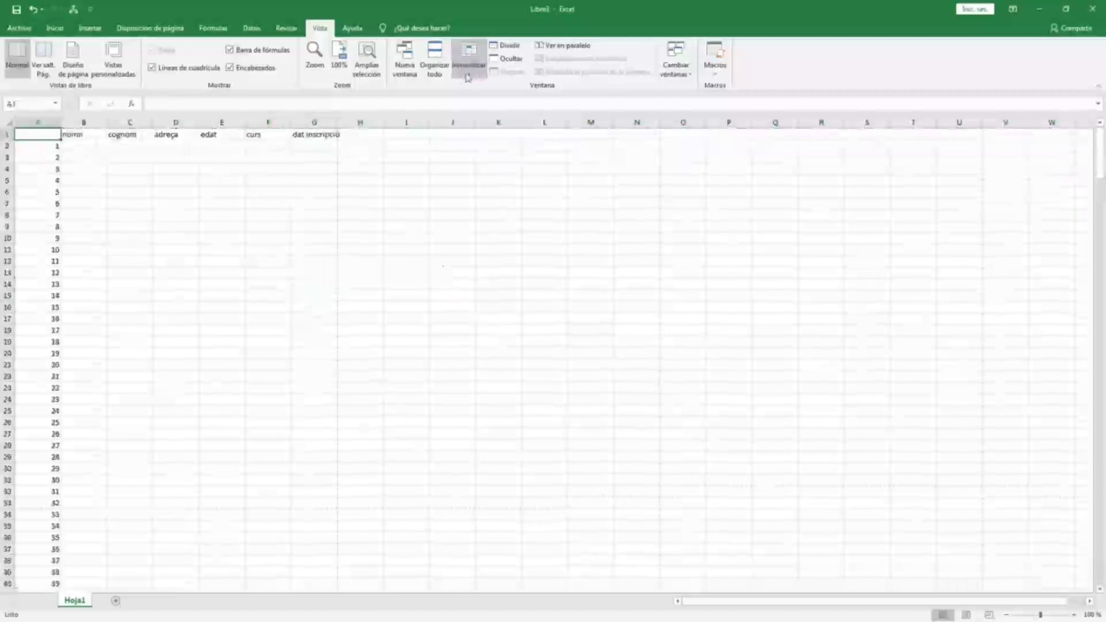
pyautogui.click(475, 77)
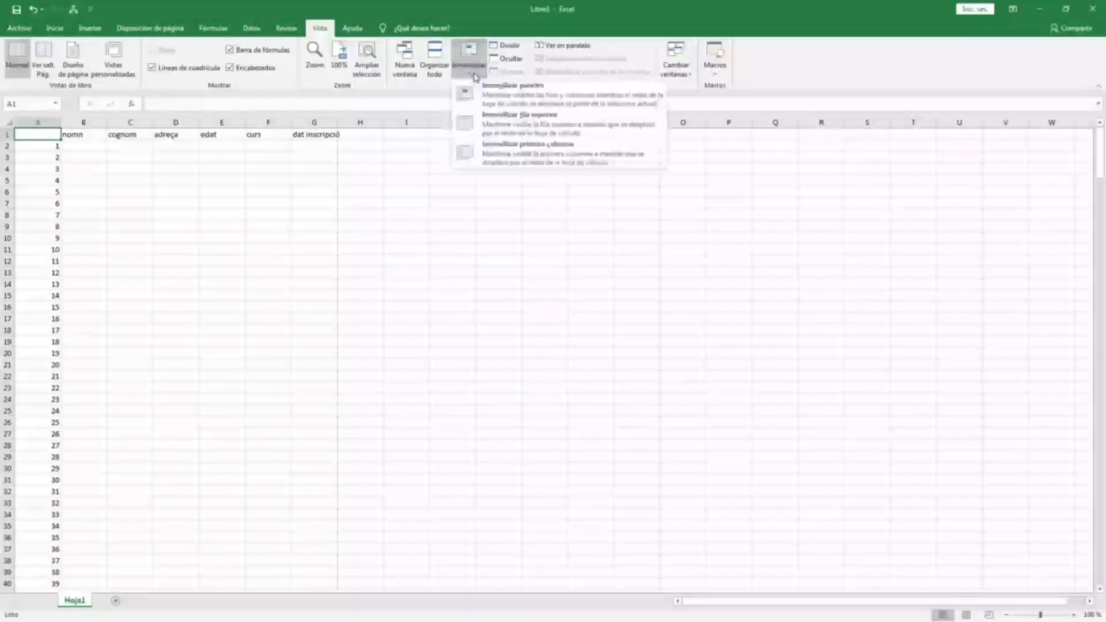
pyautogui.click(535, 125)
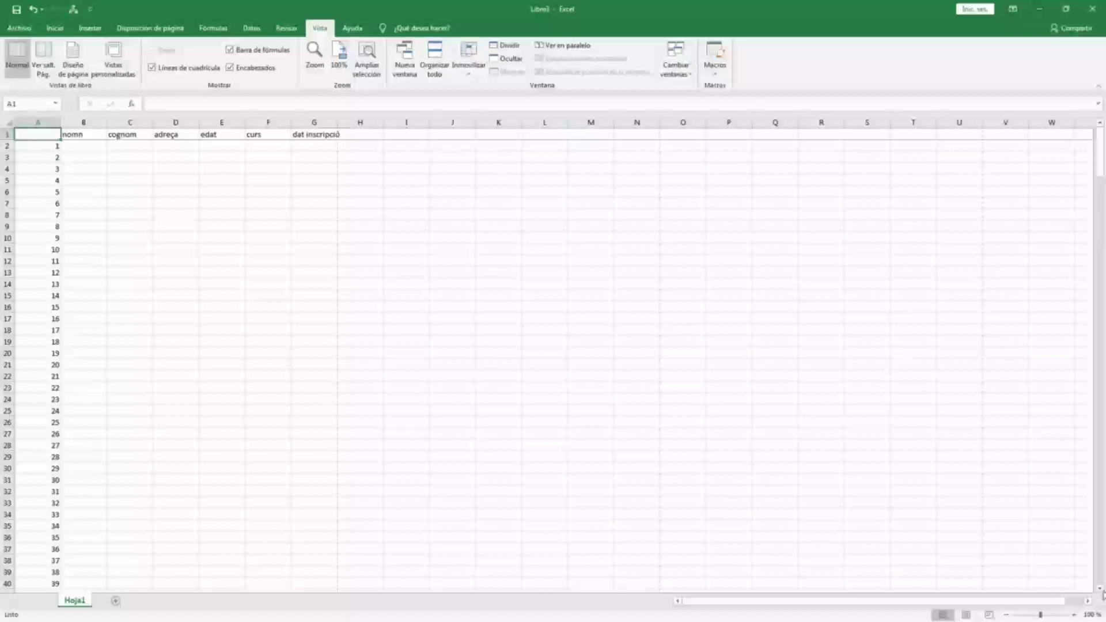
pyautogui.scroll(-2, 1102, 593)
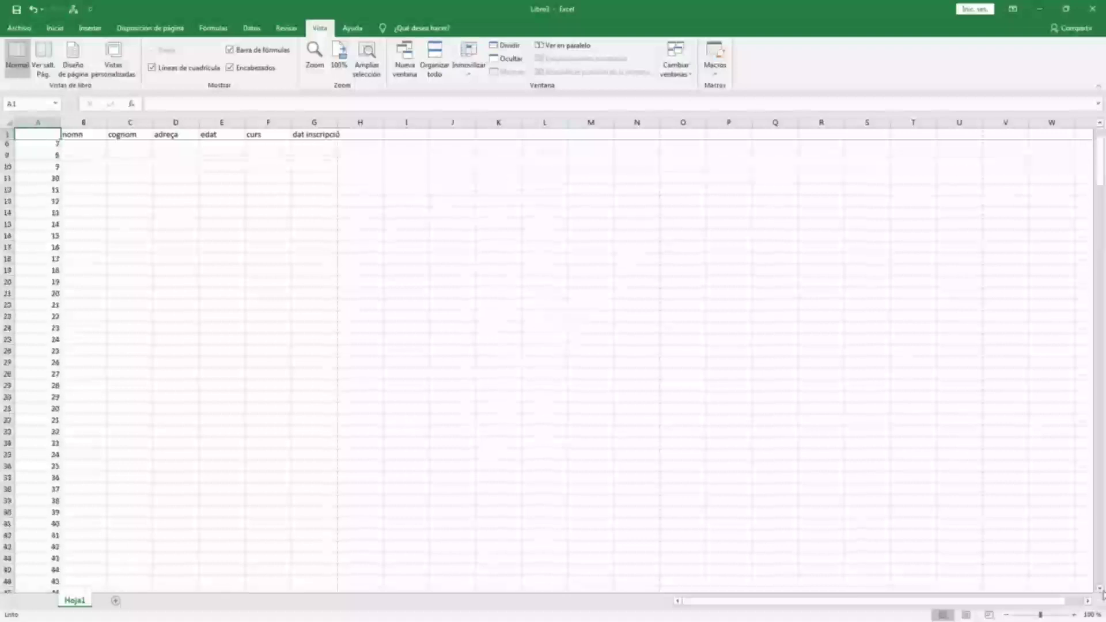
pyautogui.scroll(-5, 1102, 593)
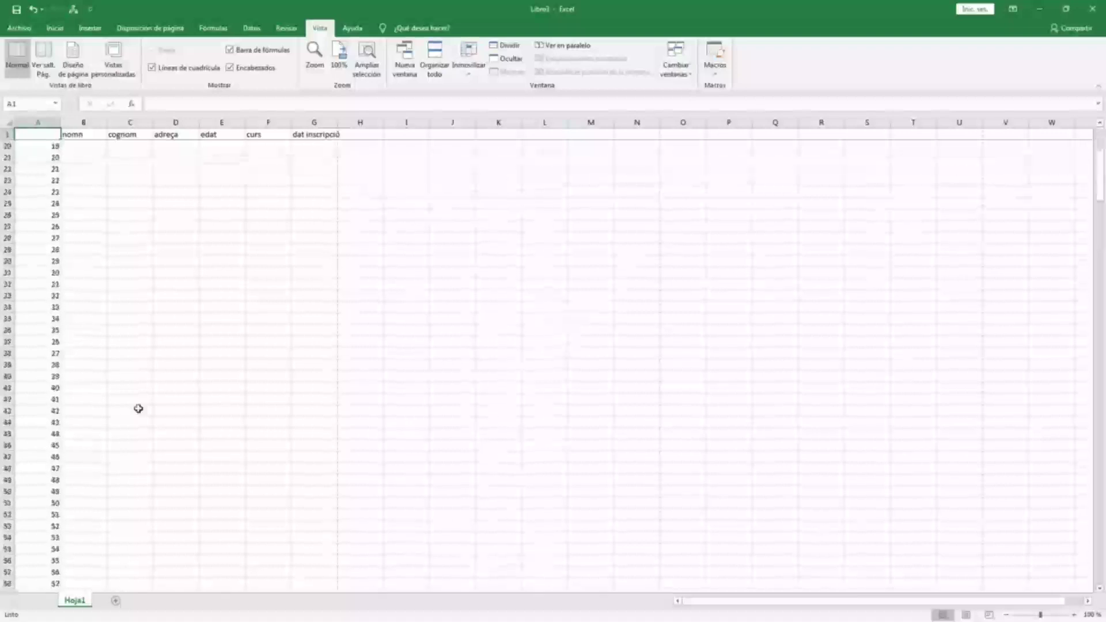
# Enter 25 in the edat column for record number 50, in cell E51
pyautogui.moveTo(26, 502); pyautogui.dragTo(358, 497)
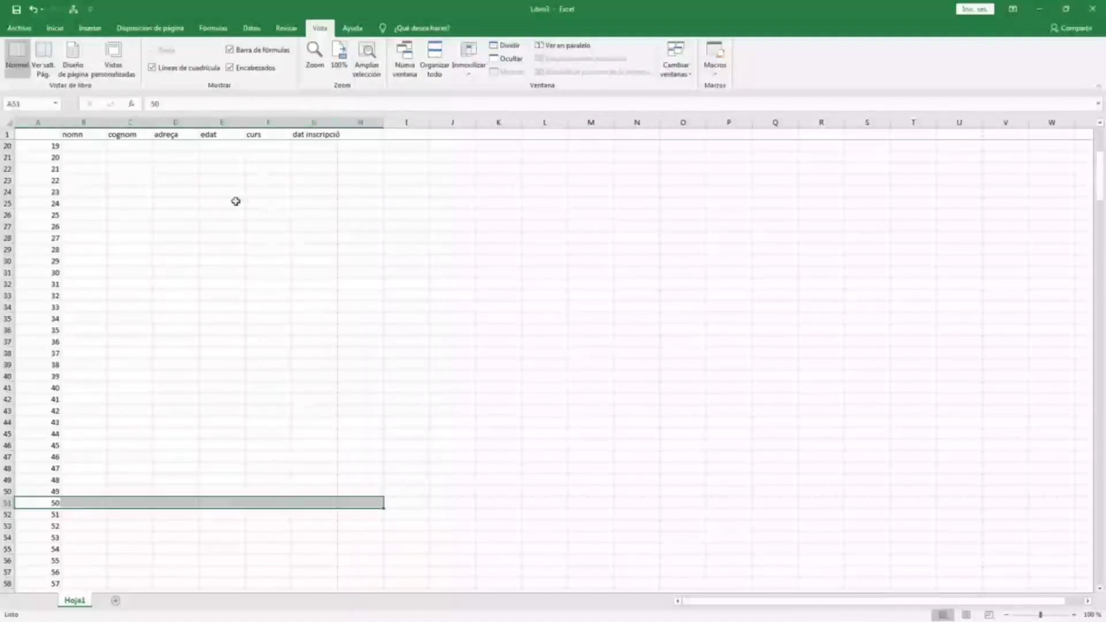
pyautogui.click(226, 501)
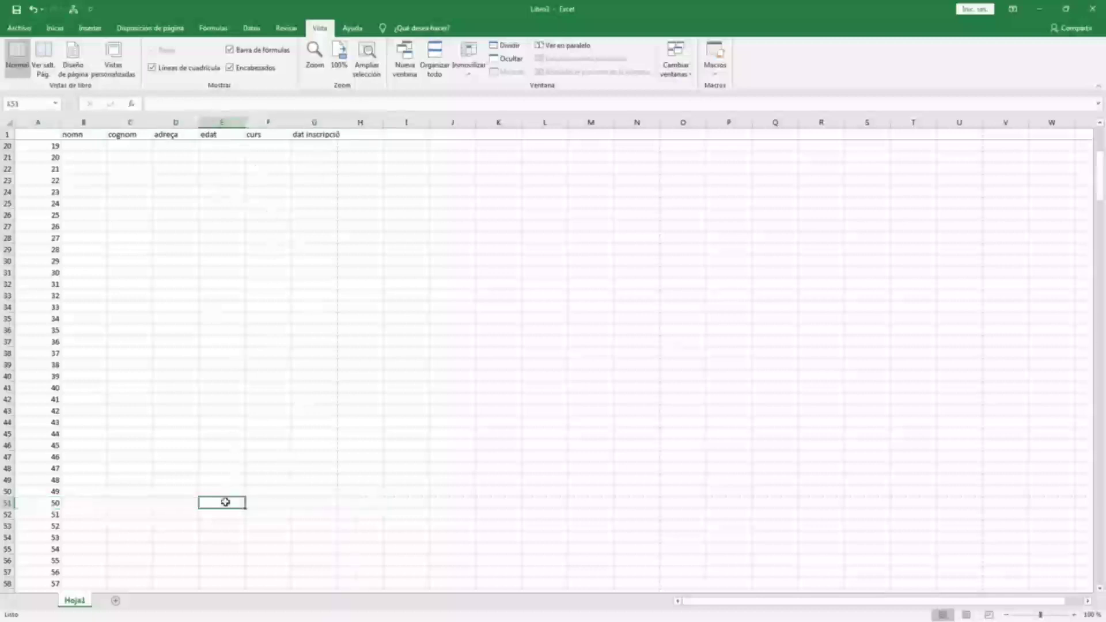
pyautogui.write('25')
pyautogui.press('Return')
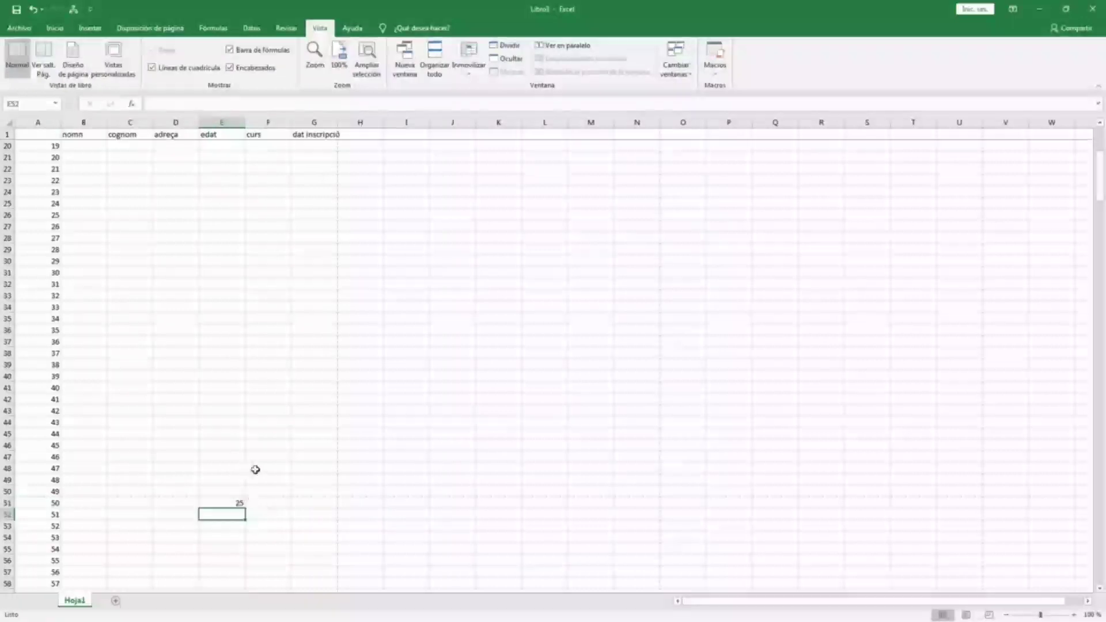
# Return to the start of the sheet and unfreeze the top row
pyautogui.hotkey('ctrl', 'Home')
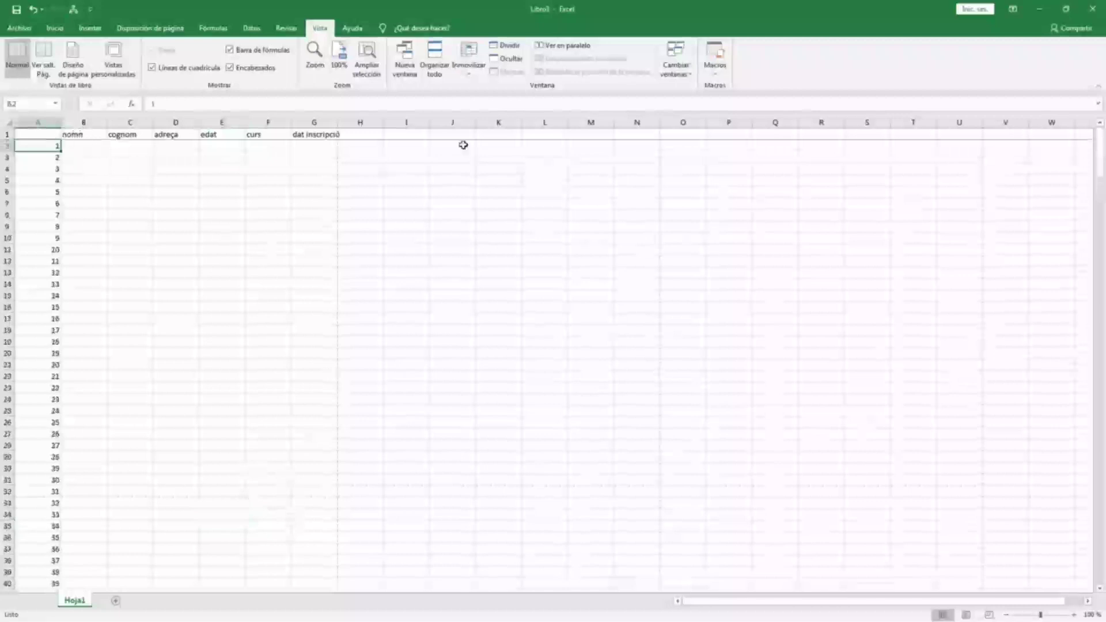
pyautogui.click(469, 63)
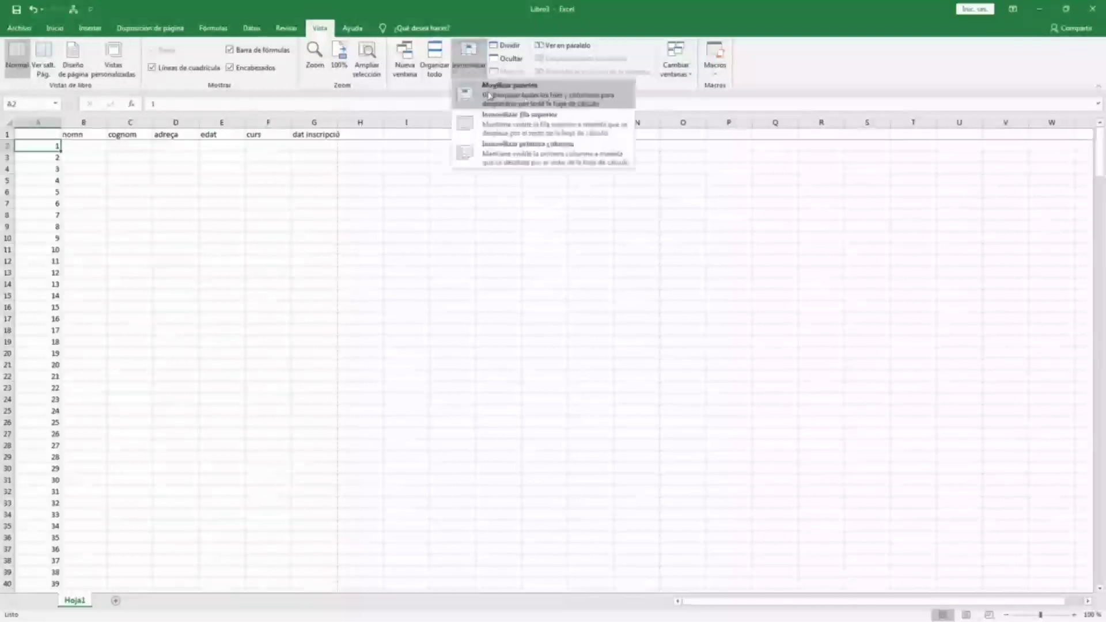
pyautogui.click(506, 99)
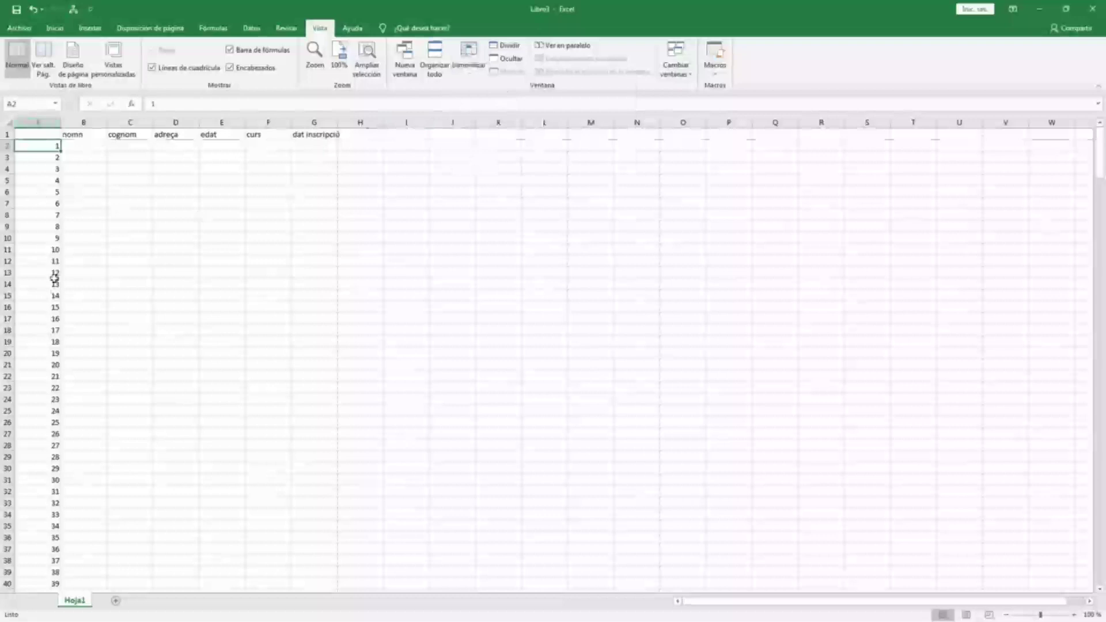
# Freeze the first column and look across the columns beyond nomn, cognom and adreça
pyautogui.click(471, 69)
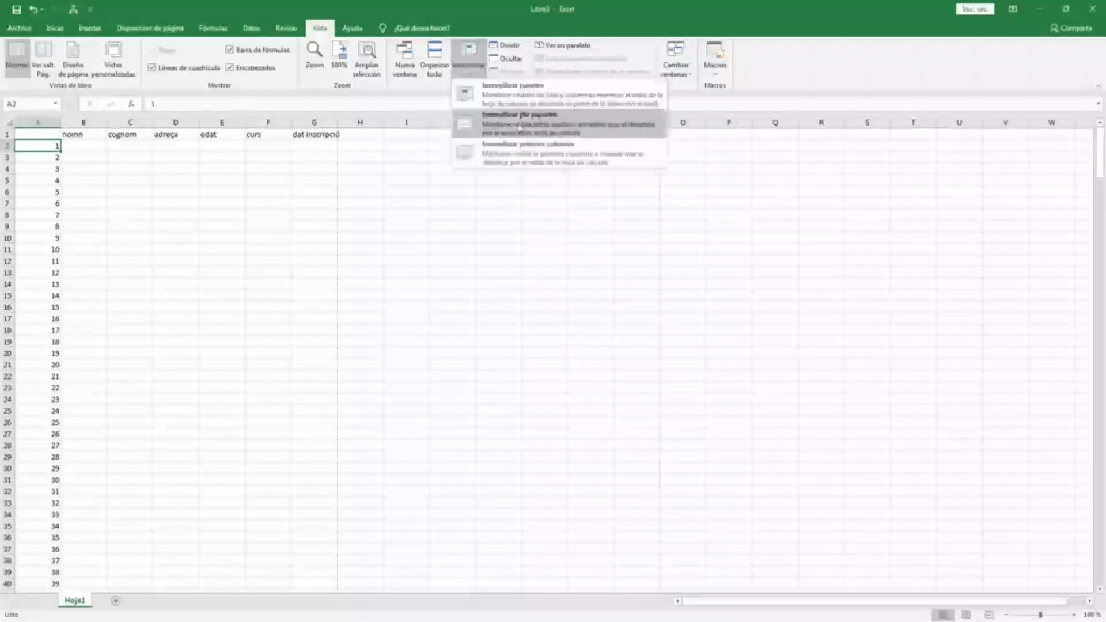
pyautogui.click(538, 164)
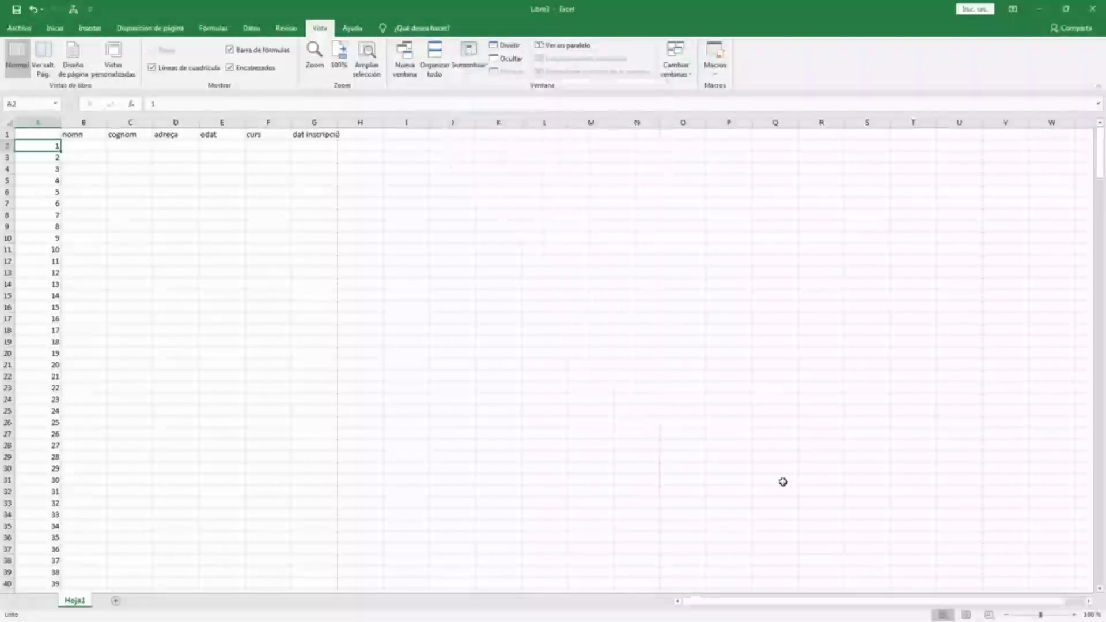
pyautogui.click(1087, 602)
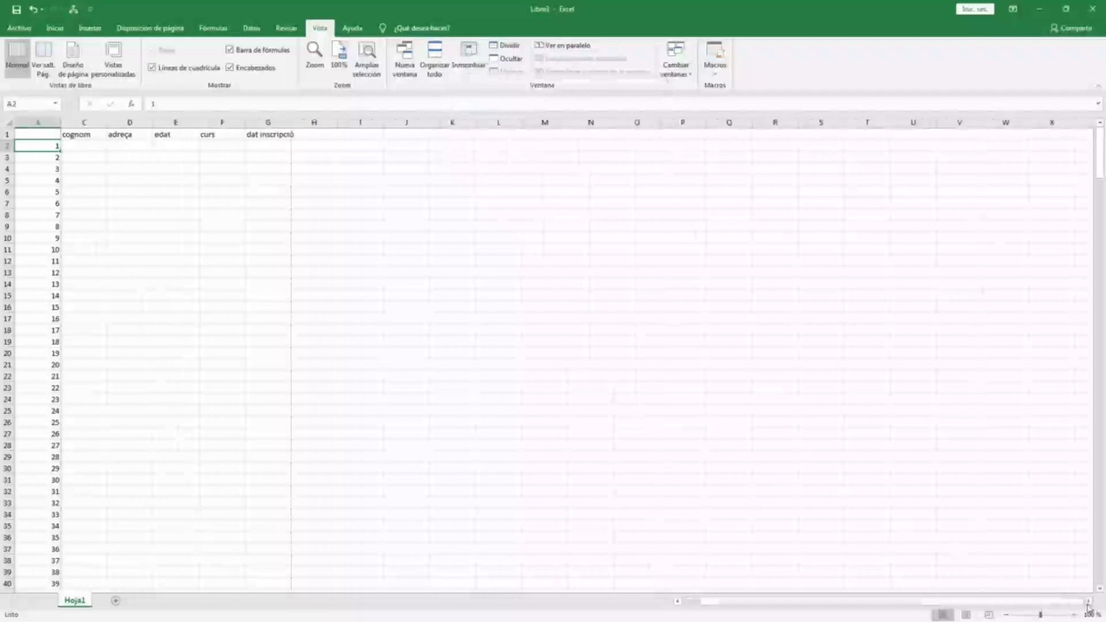
pyautogui.click(1087, 602)
pyautogui.click(1087, 602)
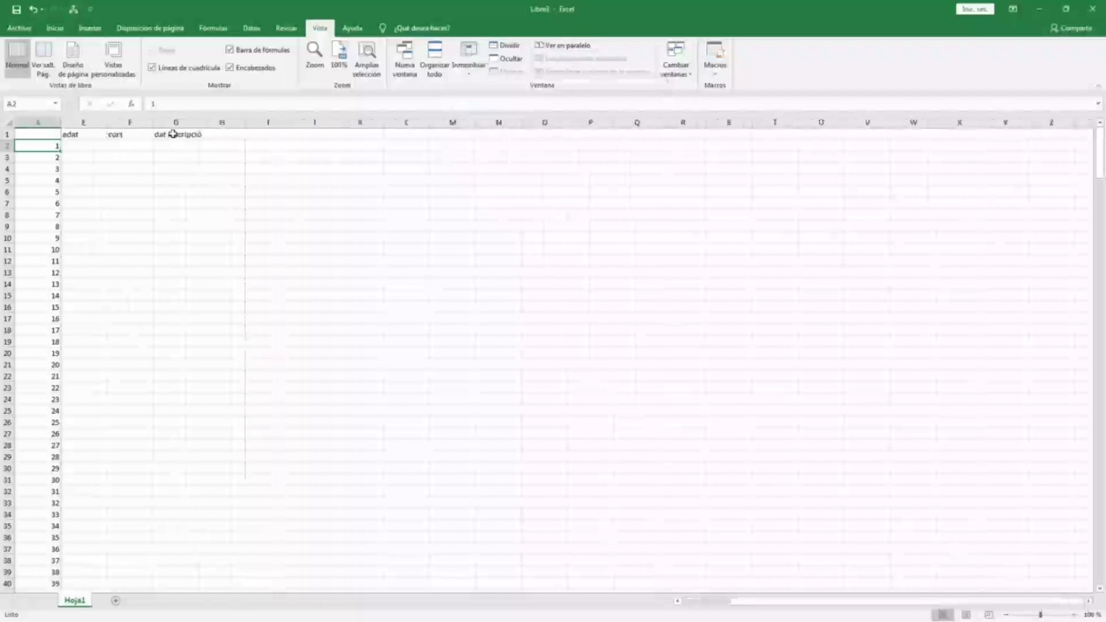
# Unfreeze the first column so that column A moves with the rest of the sheet
pyautogui.click(44, 121)
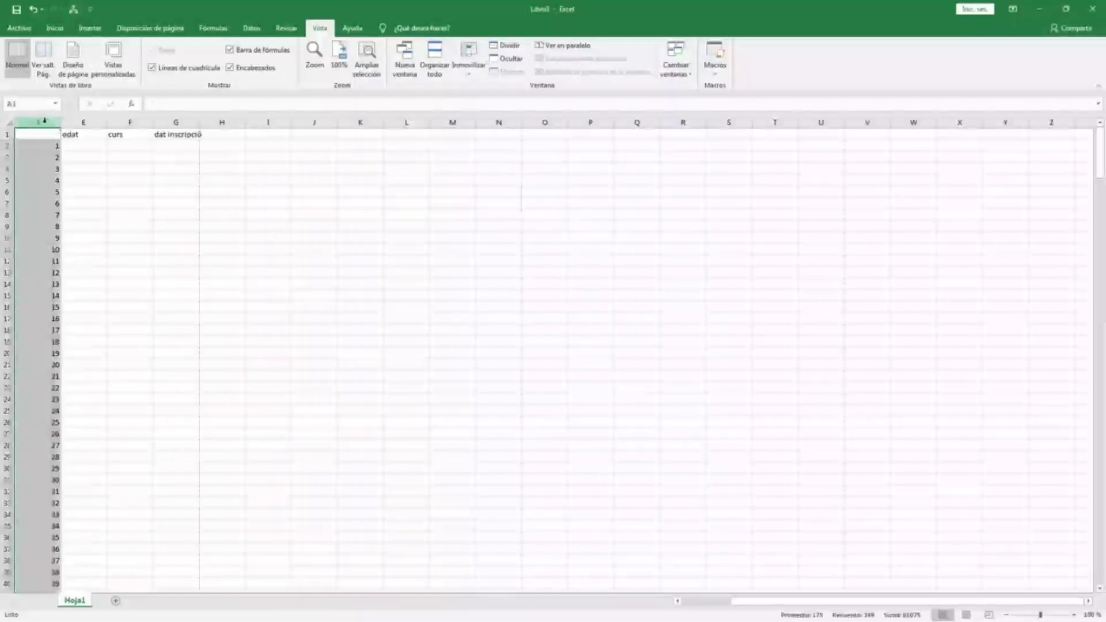
pyautogui.click(468, 77)
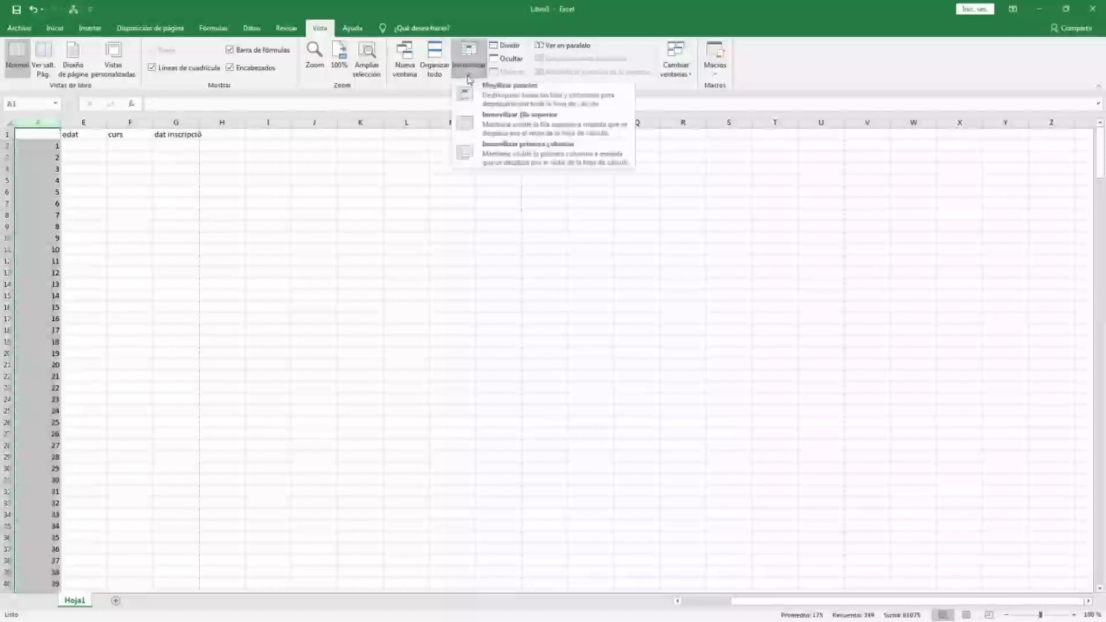
pyautogui.click(507, 98)
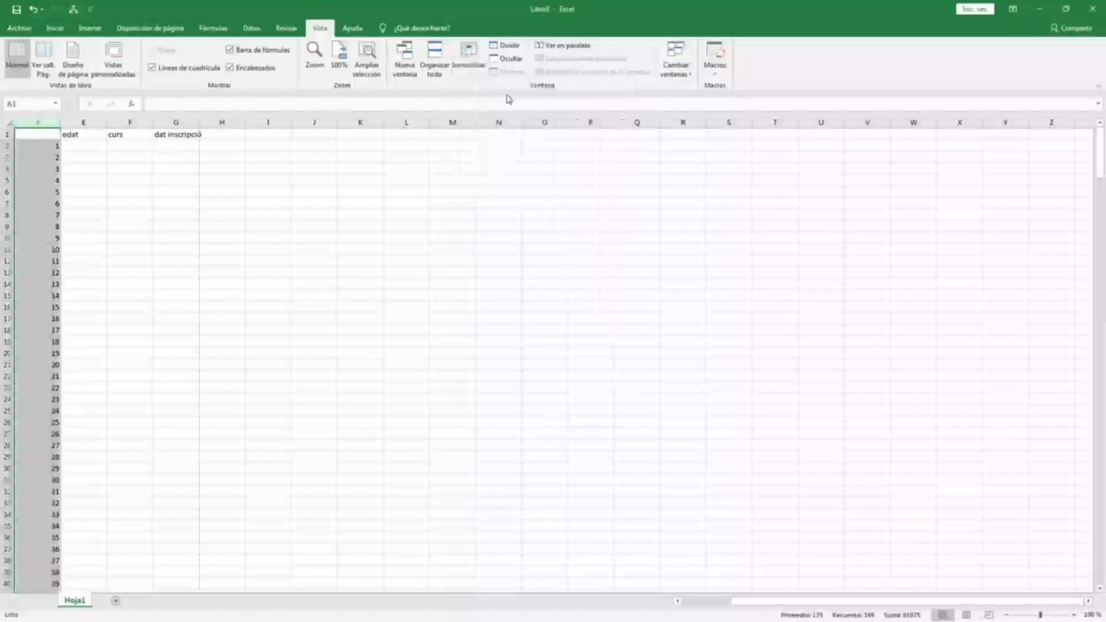
pyautogui.click(415, 248)
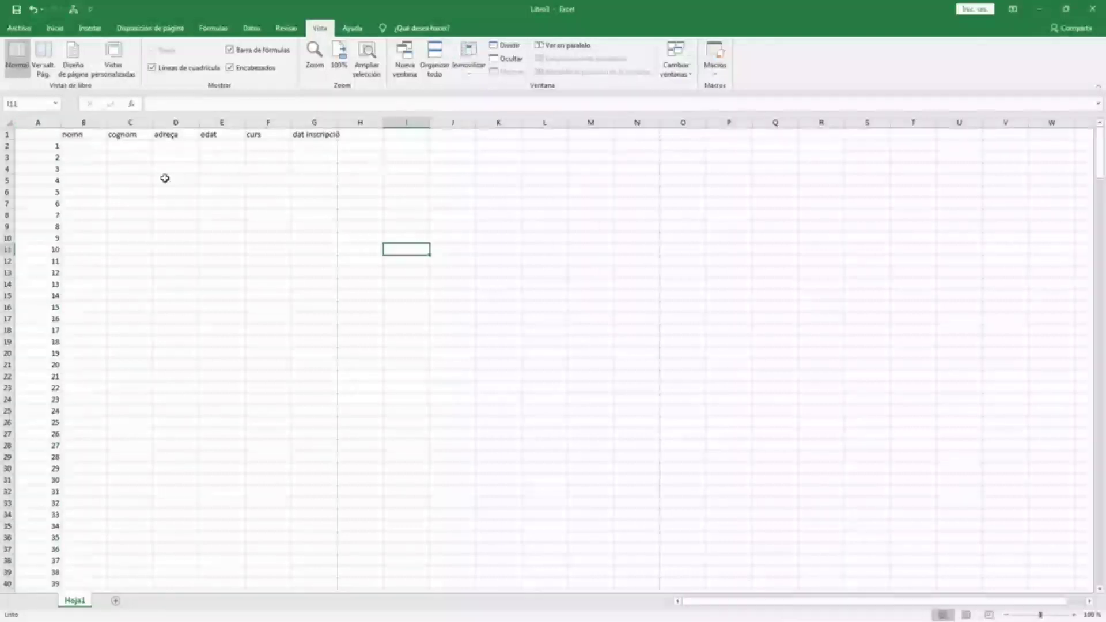
# Freeze panes at cell C5, locking rows 1 to 4 and columns A and B
pyautogui.moveTo(137, 125)
pyautogui.mouseDown()
pyautogui.moveTo(17, 125)
pyautogui.moveTo(37, 151)
pyautogui.moveTo(12, 180)
pyautogui.moveTo(14, 124)
pyautogui.mouseUp()
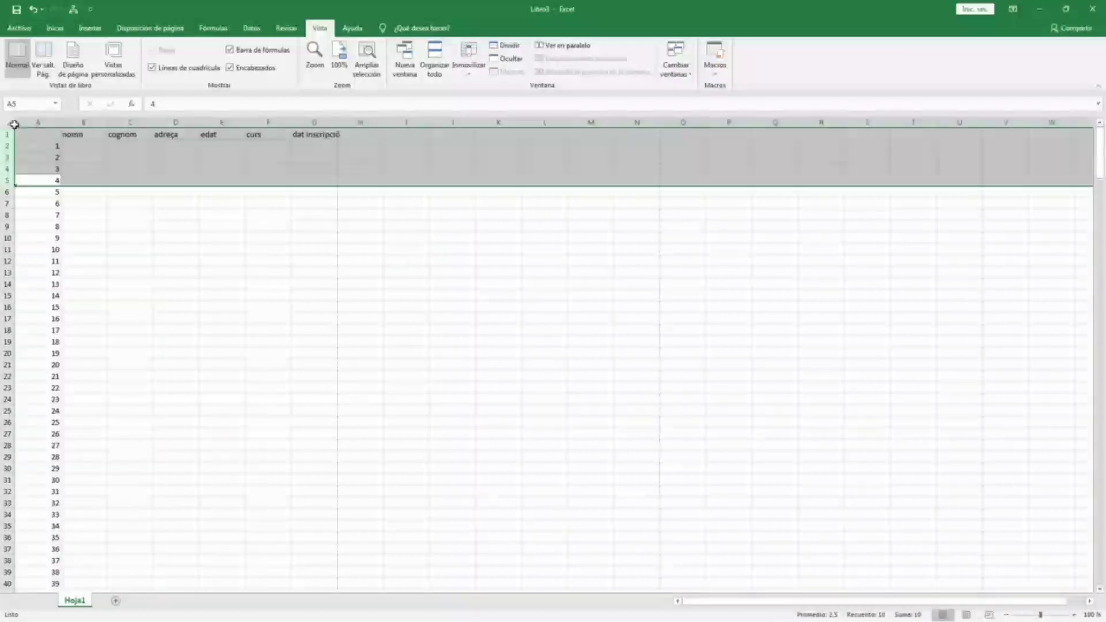
pyautogui.click(134, 181)
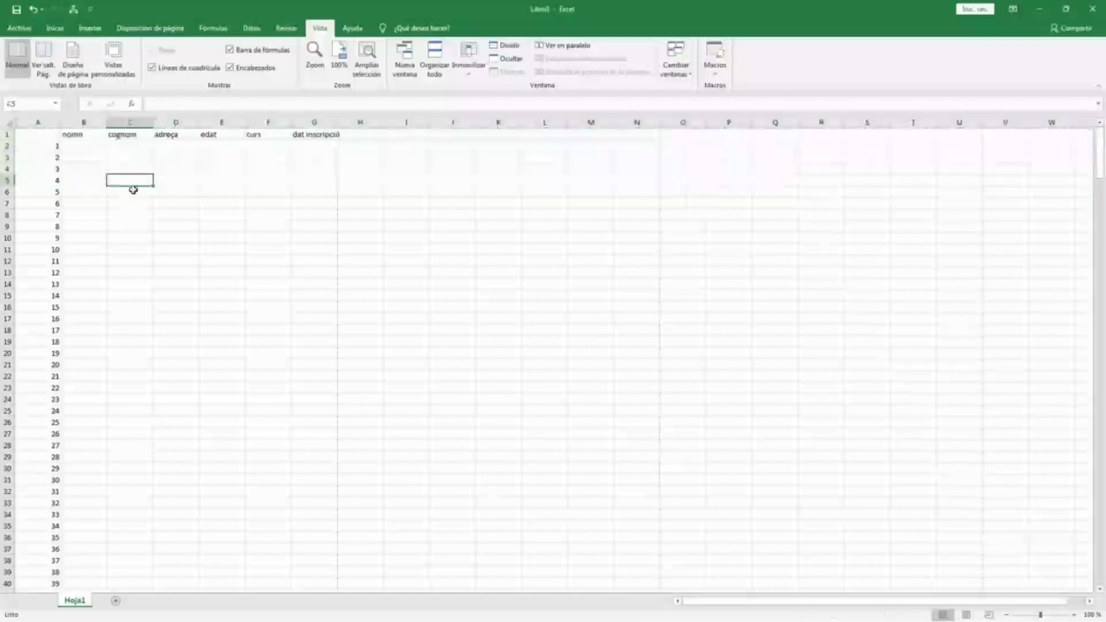
pyautogui.click(470, 72)
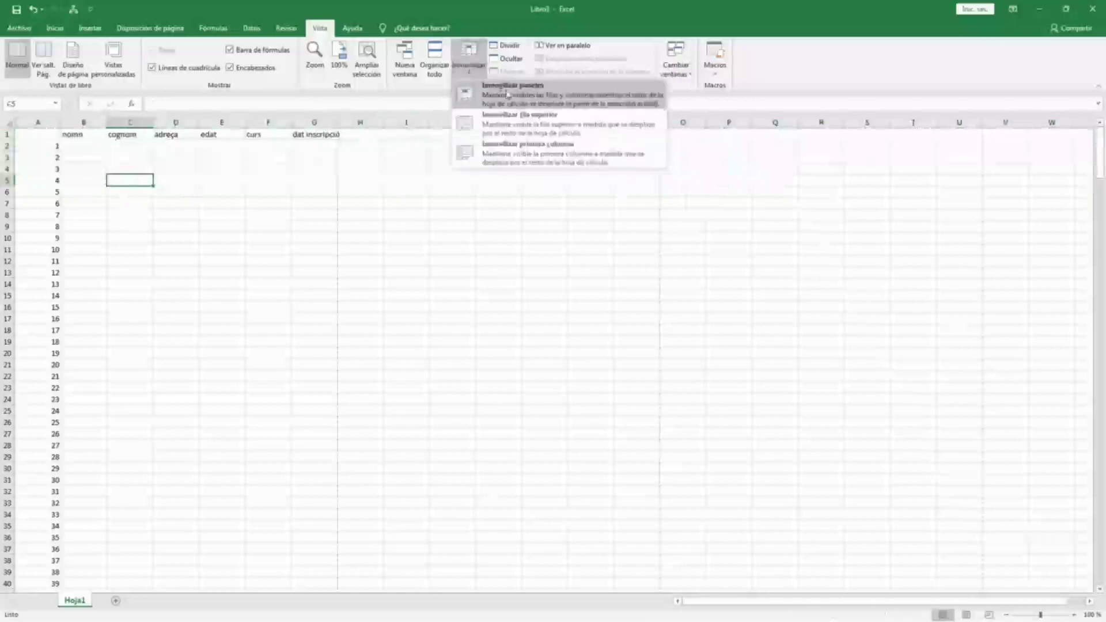
pyautogui.click(508, 95)
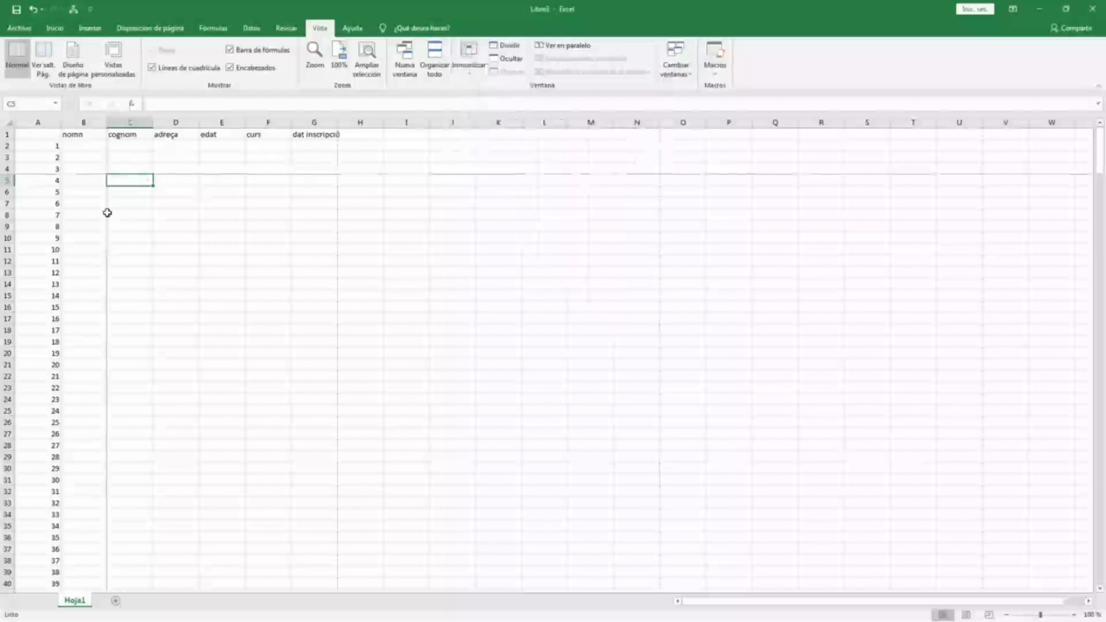
# Look through the rows and columns beyond the frozen area, and unfreeze the panes
pyautogui.click(452, 363)
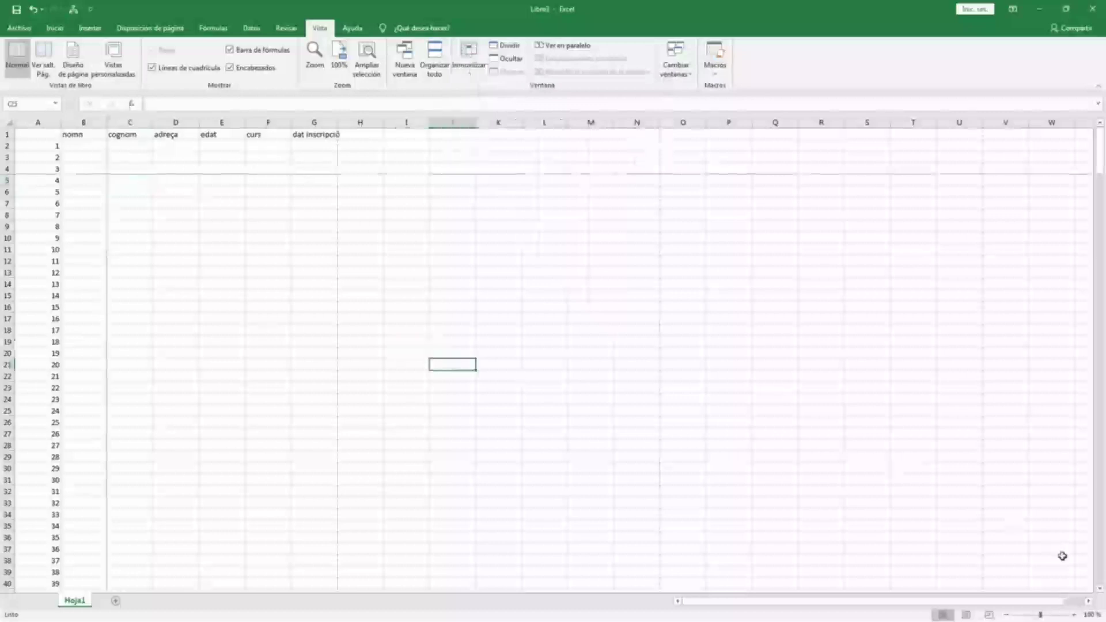
pyautogui.scroll(-3, 1101, 587)
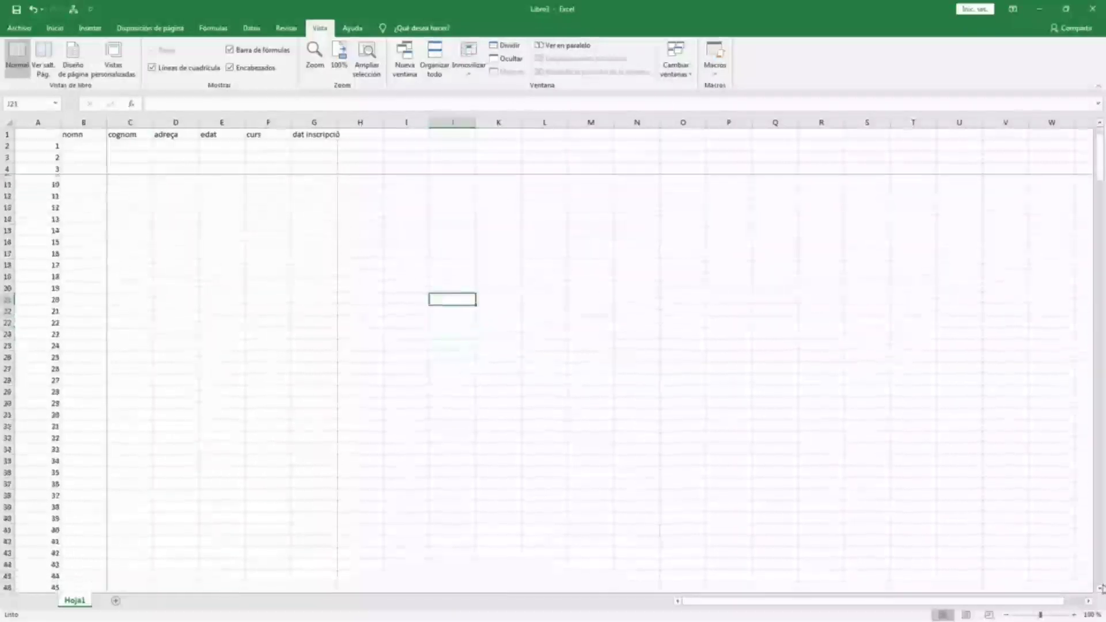
pyautogui.click(1088, 601)
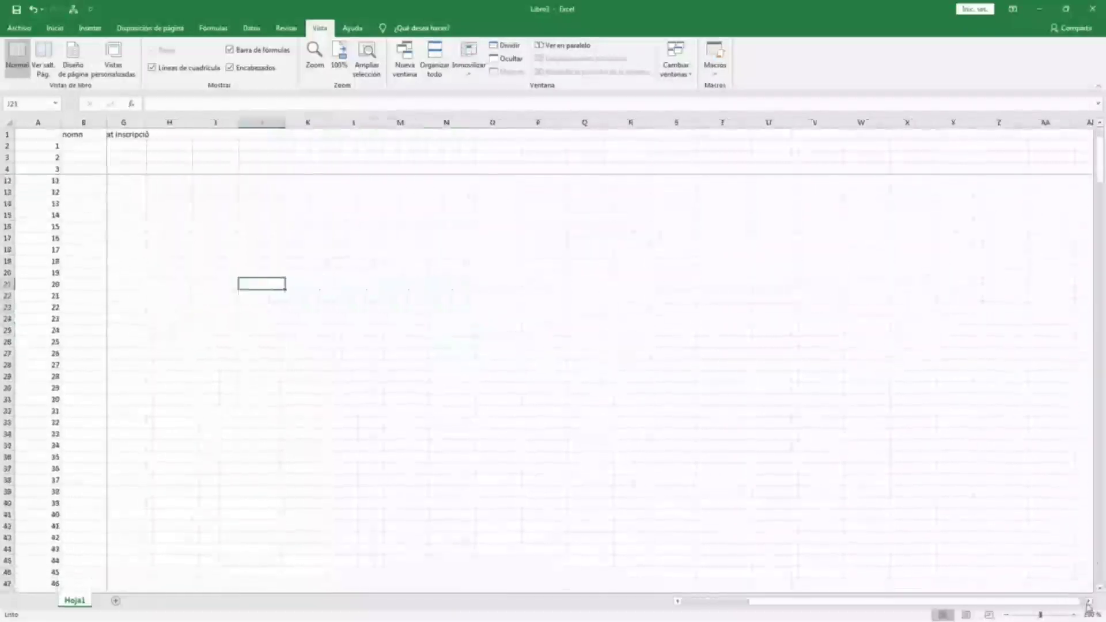
pyautogui.click(778, 602)
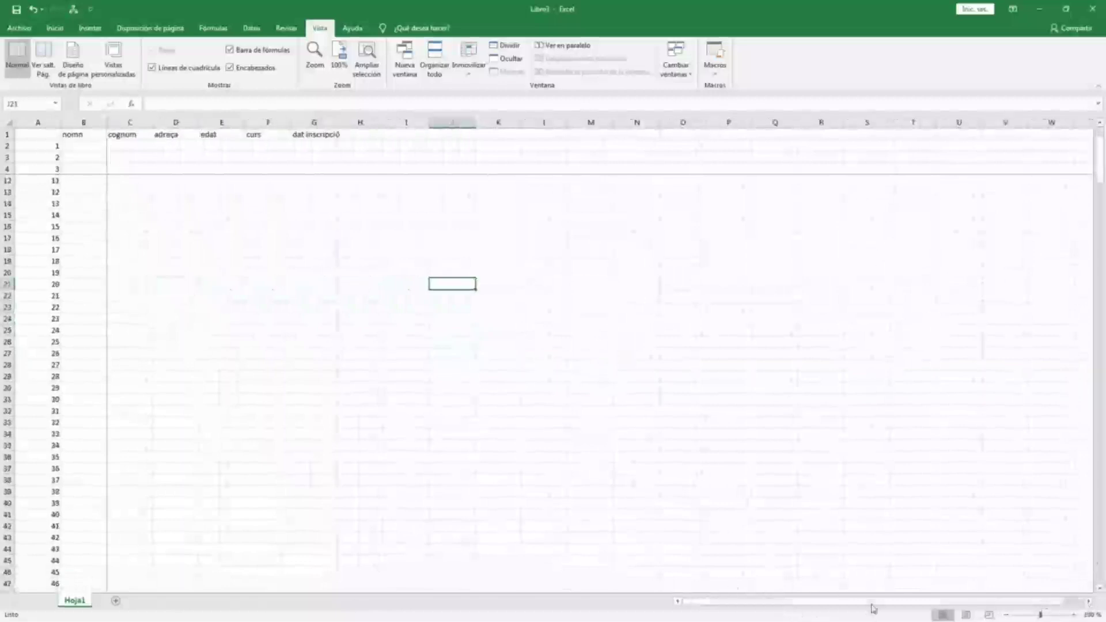
pyautogui.moveTo(869, 602); pyautogui.dragTo(927, 602)
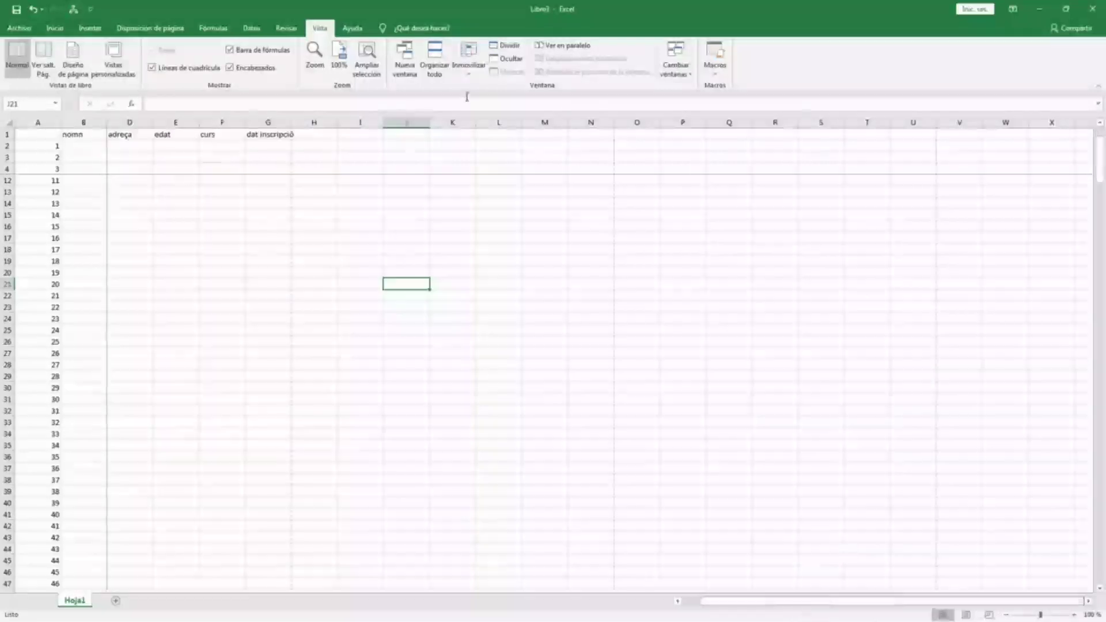
pyautogui.click(469, 72)
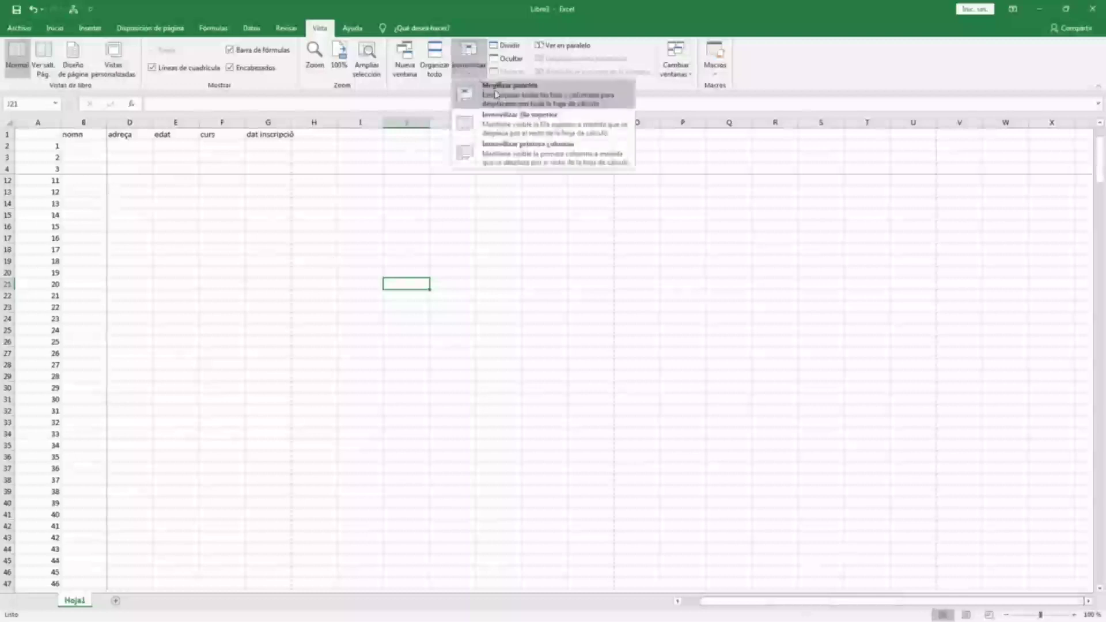
pyautogui.click(496, 94)
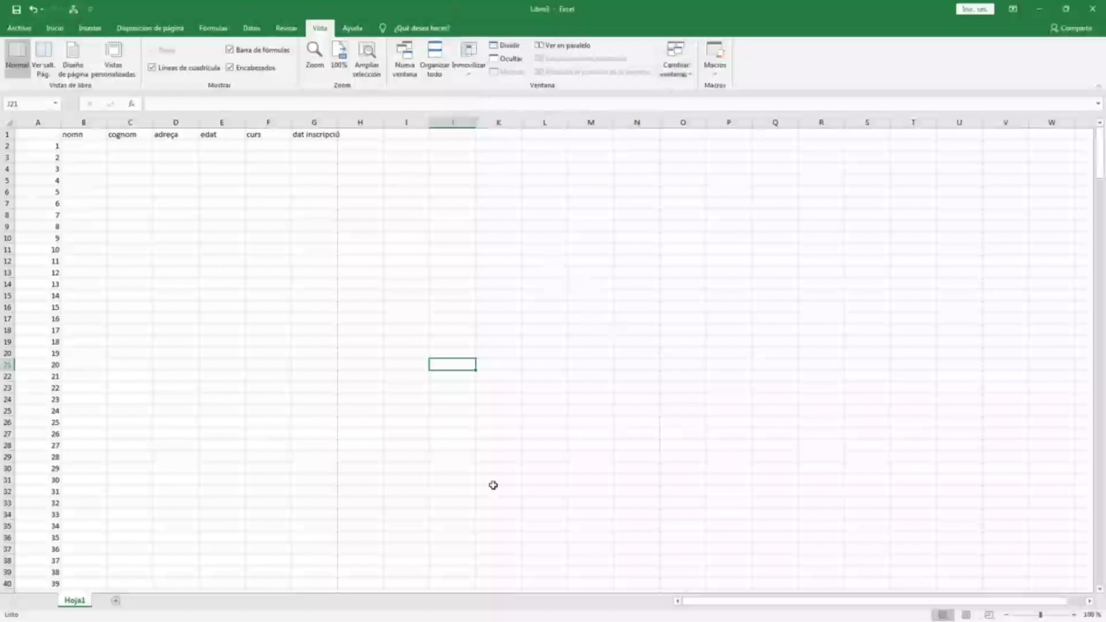
# Add three new blank worksheets after Hoja1
pyautogui.click(55, 28)
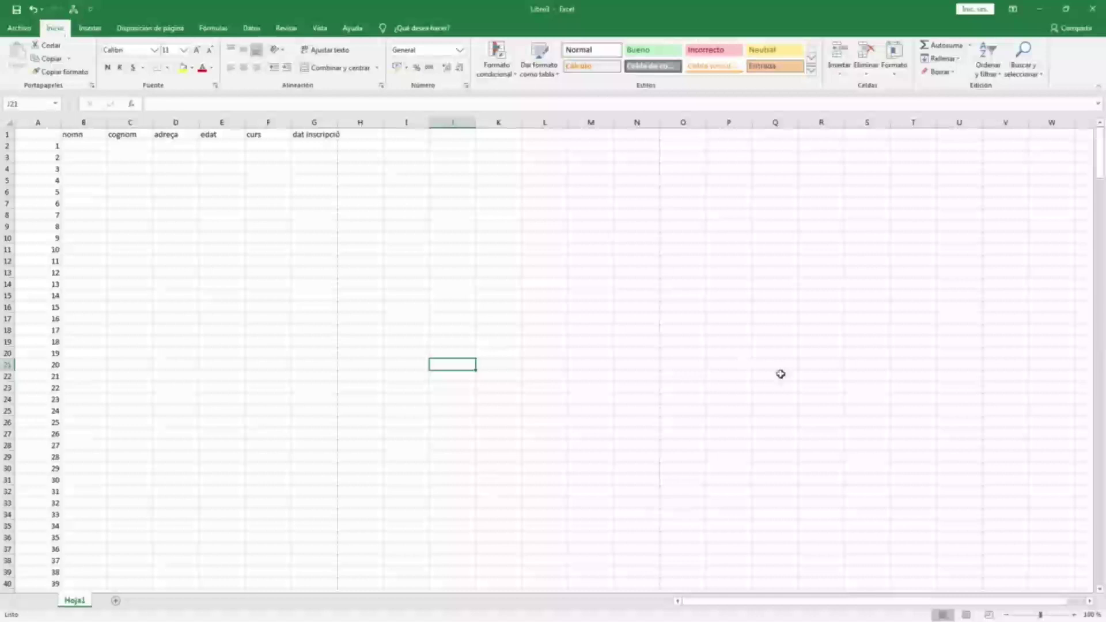
pyautogui.click(747, 312)
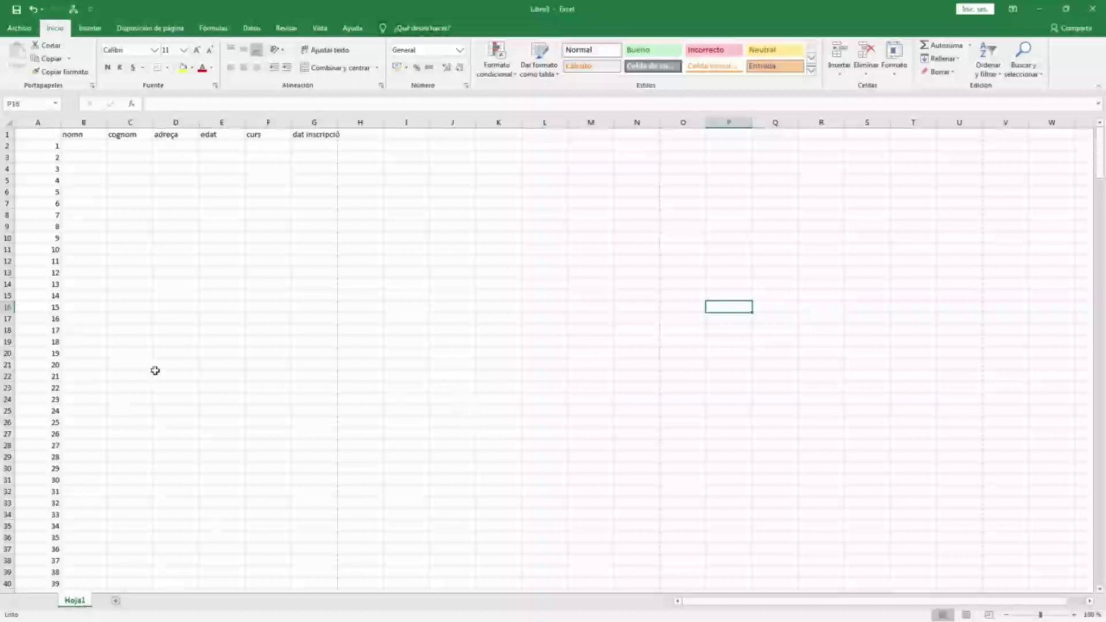
pyautogui.click(116, 602)
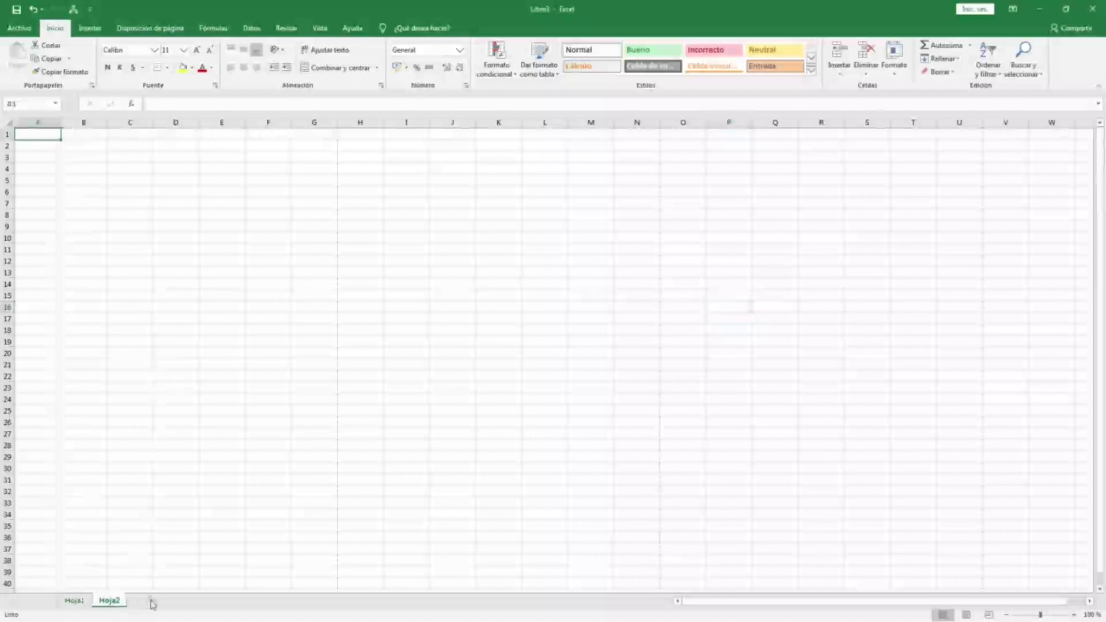
pyautogui.click(151, 602)
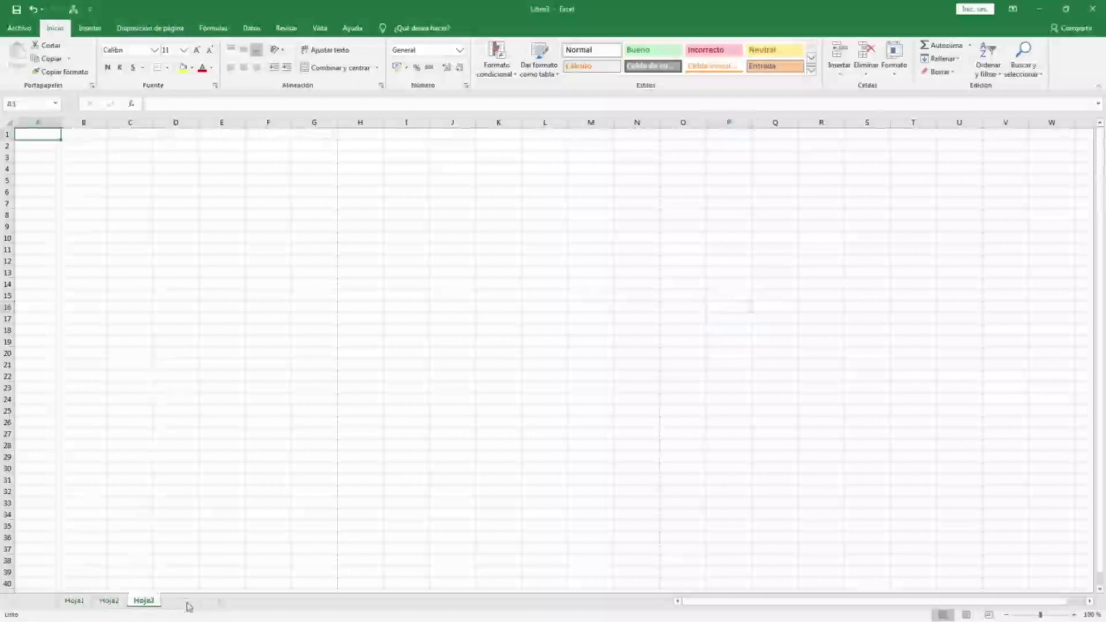
pyautogui.click(186, 603)
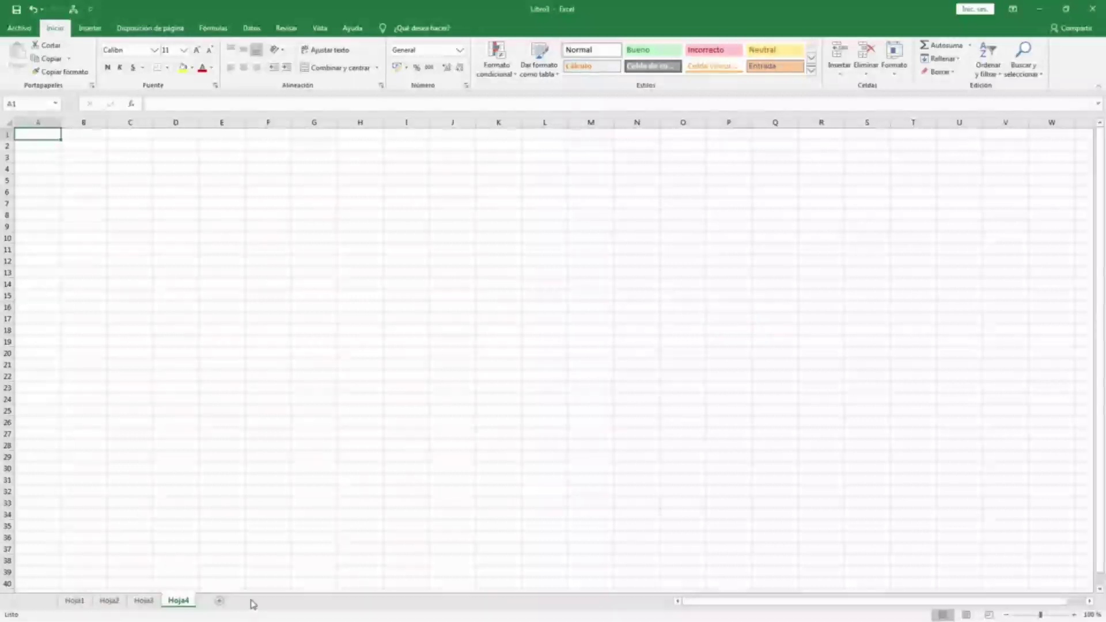
# Look through the Hoja1, Hoja2 and Hoja3 sheets, and return to Hoja1
pyautogui.click(75, 601)
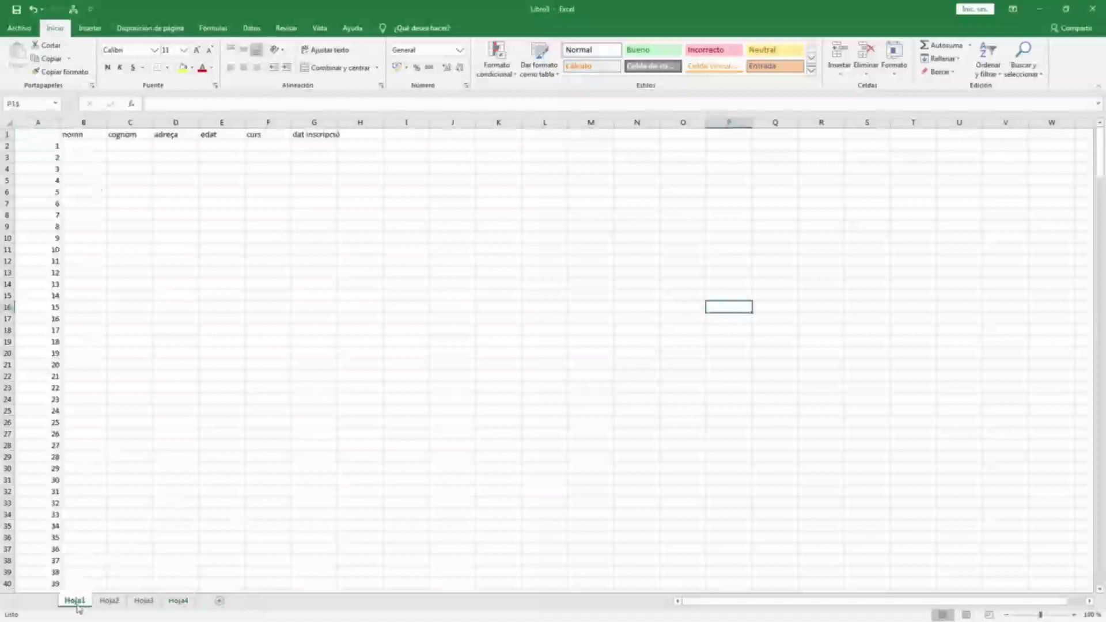
pyautogui.click(110, 603)
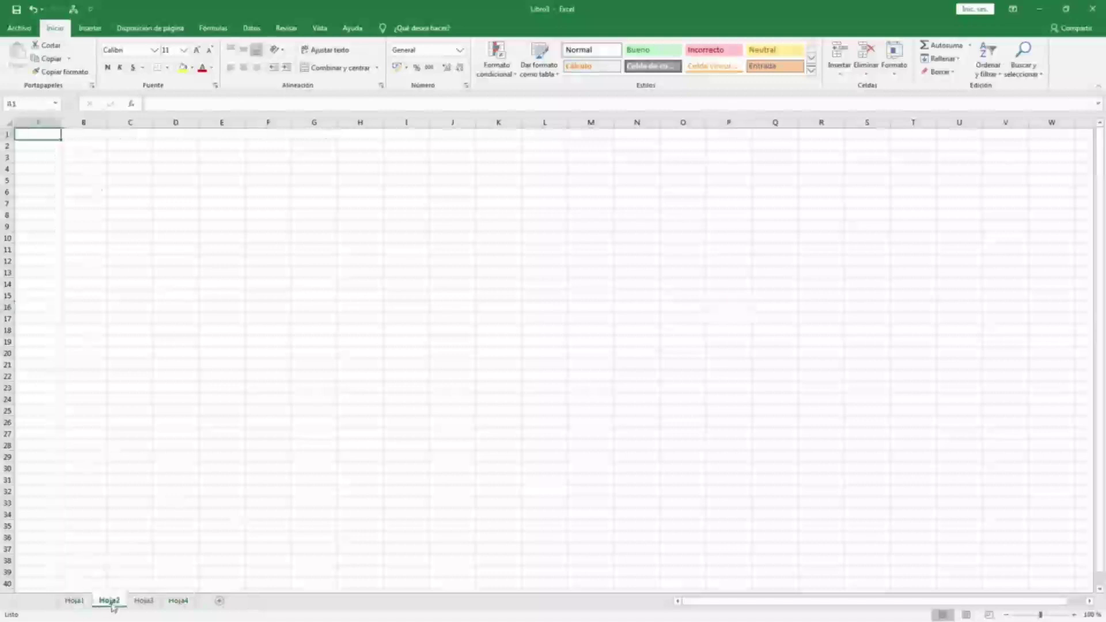
pyautogui.click(143, 600)
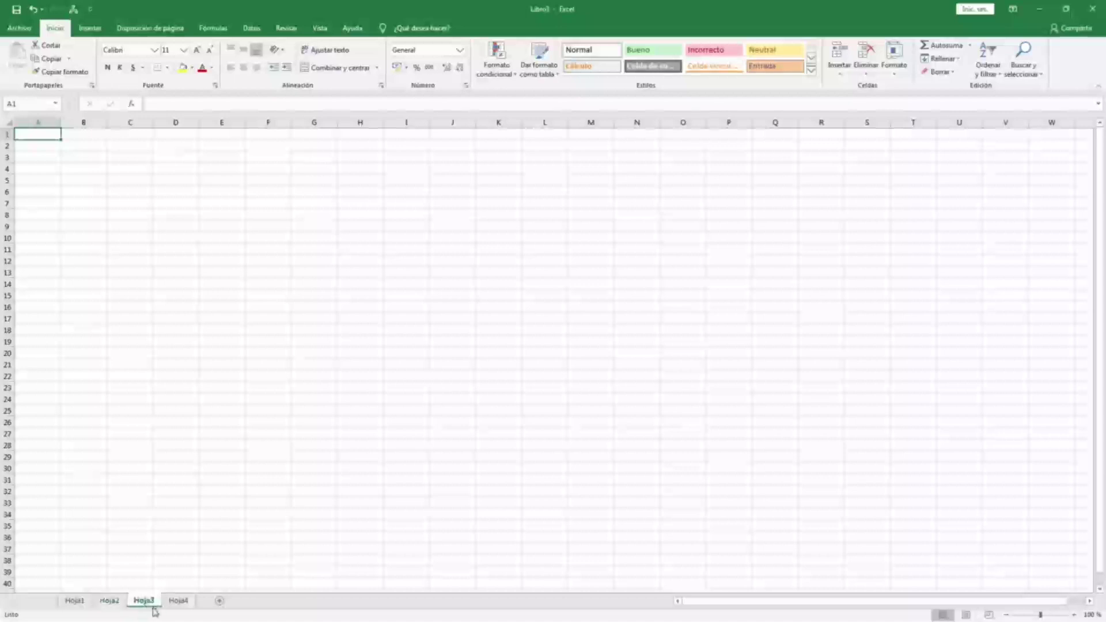
pyautogui.click(112, 606)
pyautogui.click(81, 604)
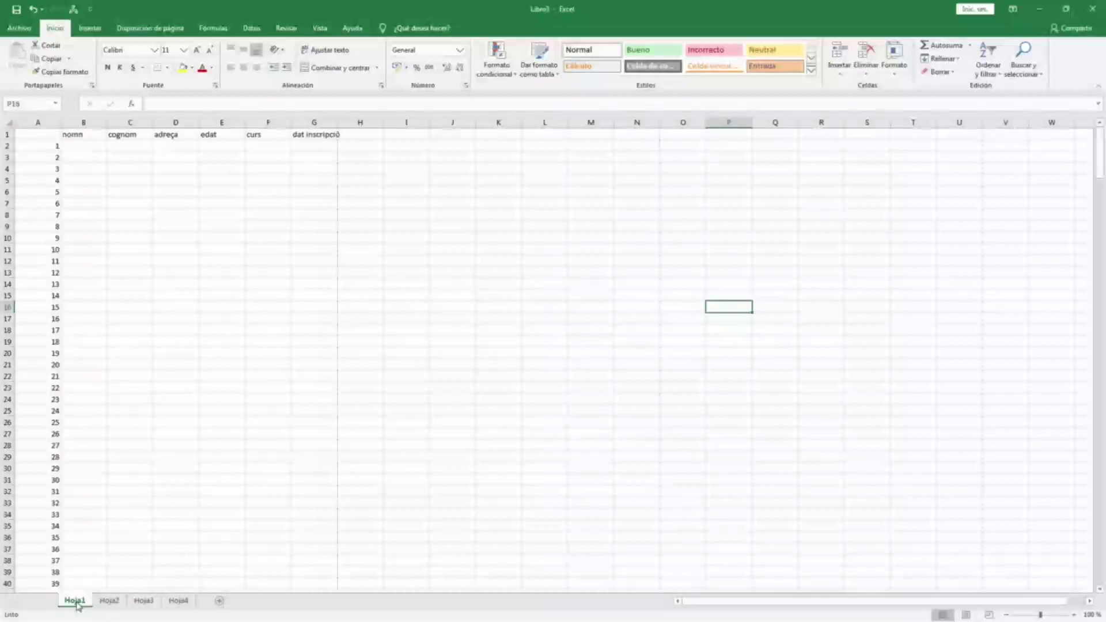
# Rename the Hoja1 sheet as CLIENTS
pyautogui.doubleClick(77, 603)
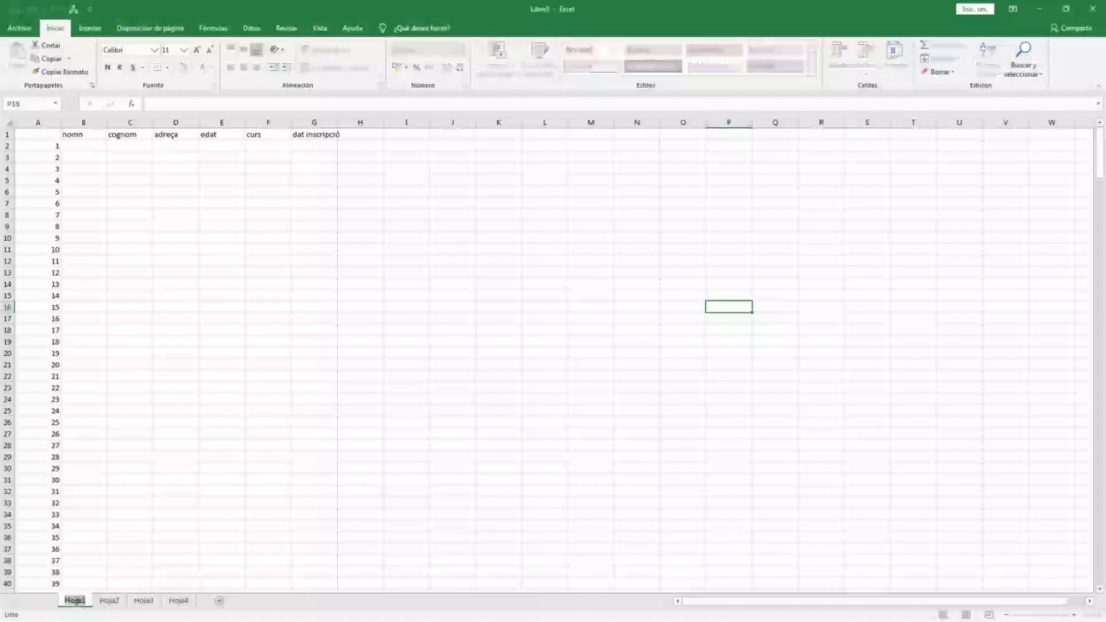
pyautogui.write('CLIENTS')
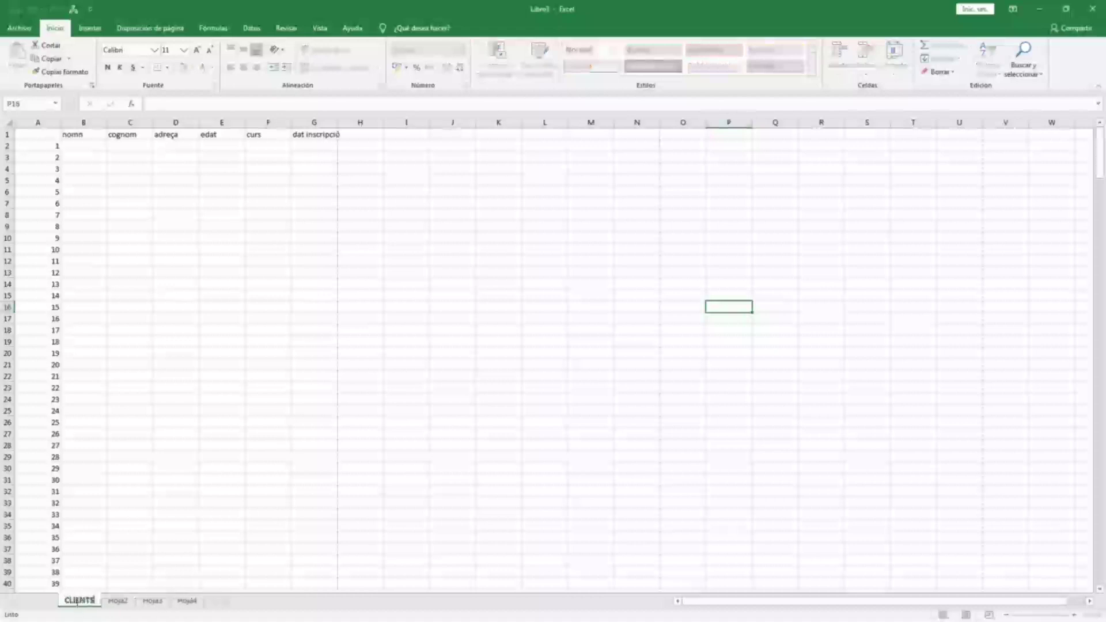
pyautogui.click(102, 560)
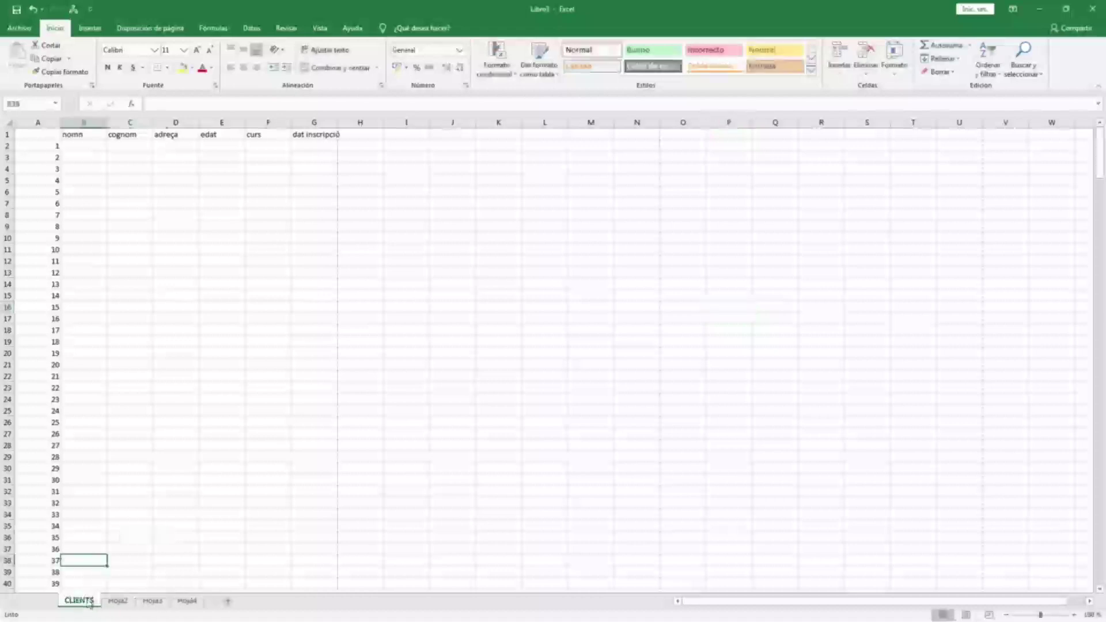
# Rename the Hoja2 sheet as FACTURA
pyautogui.doubleClick(118, 600)
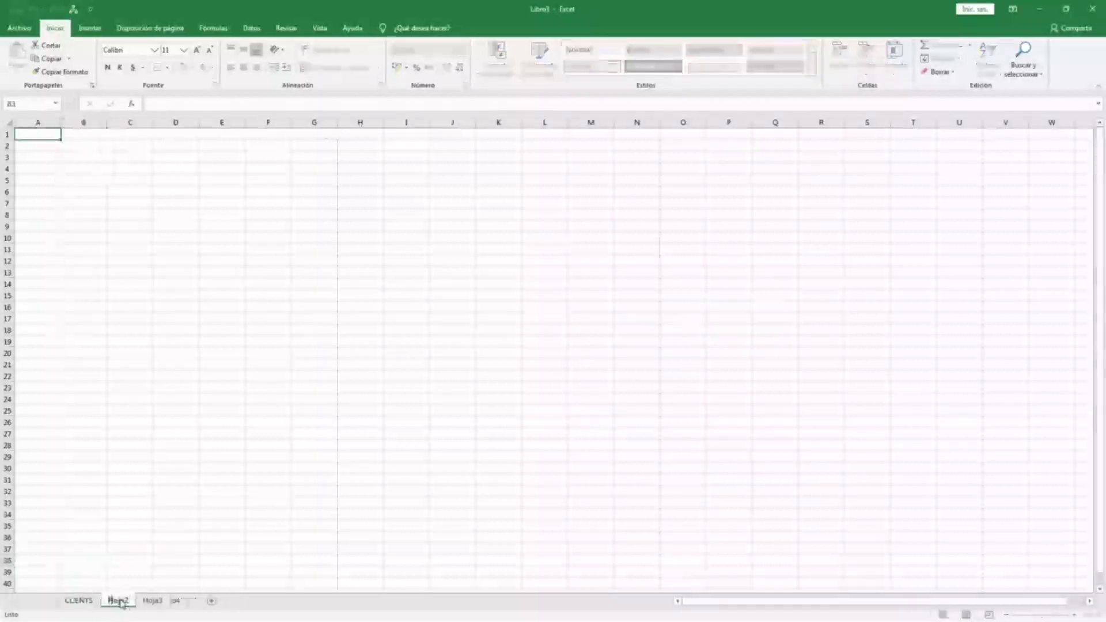
pyautogui.write('FACTURA')
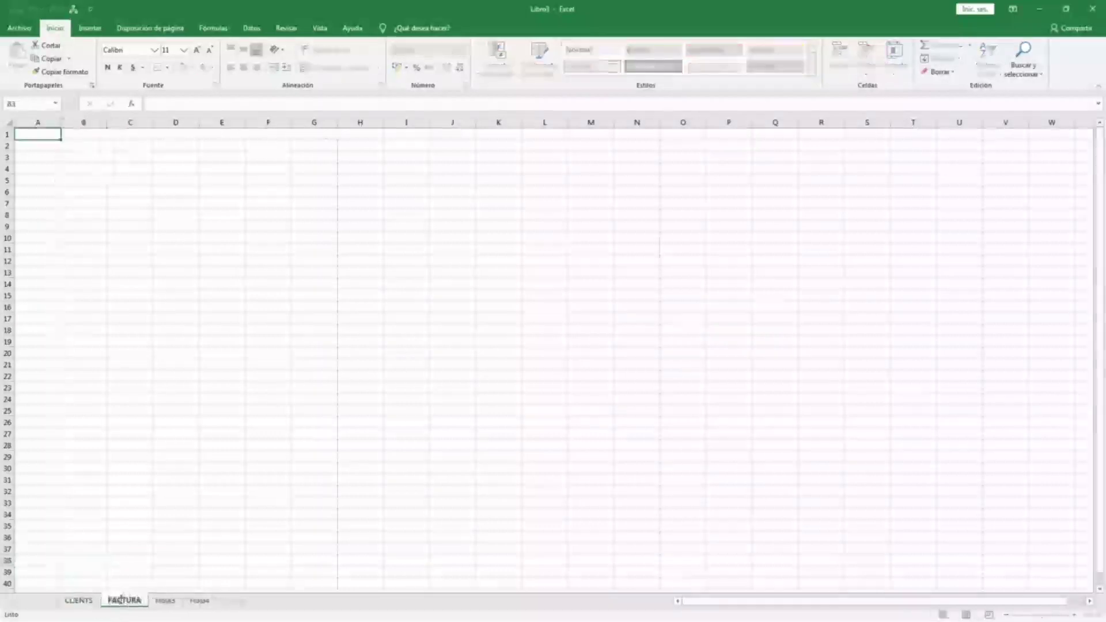
pyautogui.press('Return')
# Rename the Hoja3 sheet as ALTRES DADES
pyautogui.click(166, 600)
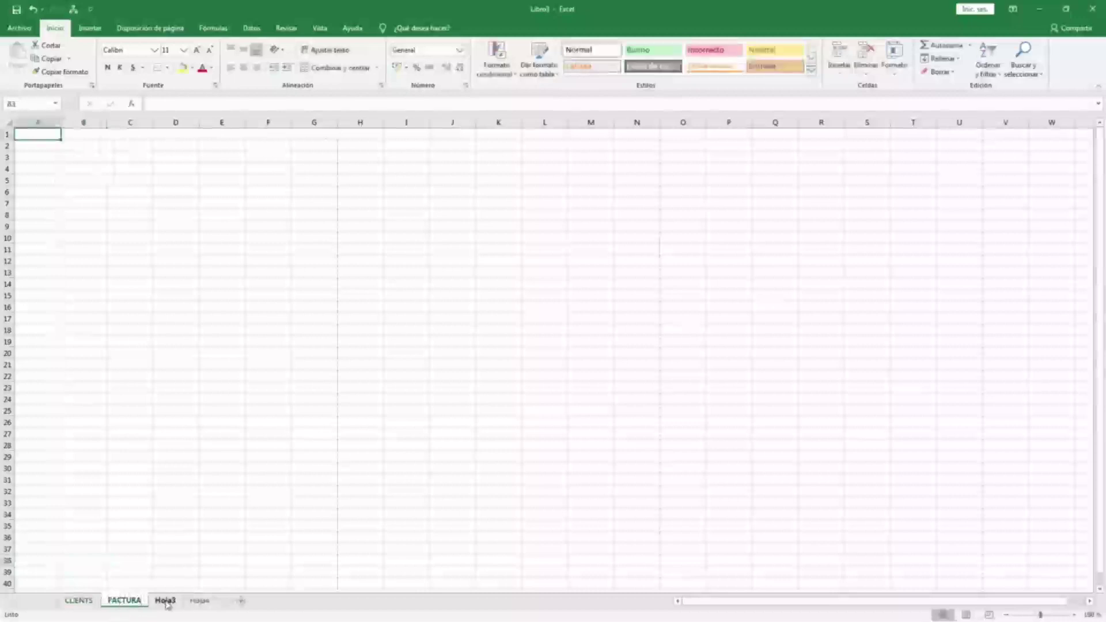
pyautogui.rightClick(166, 602)
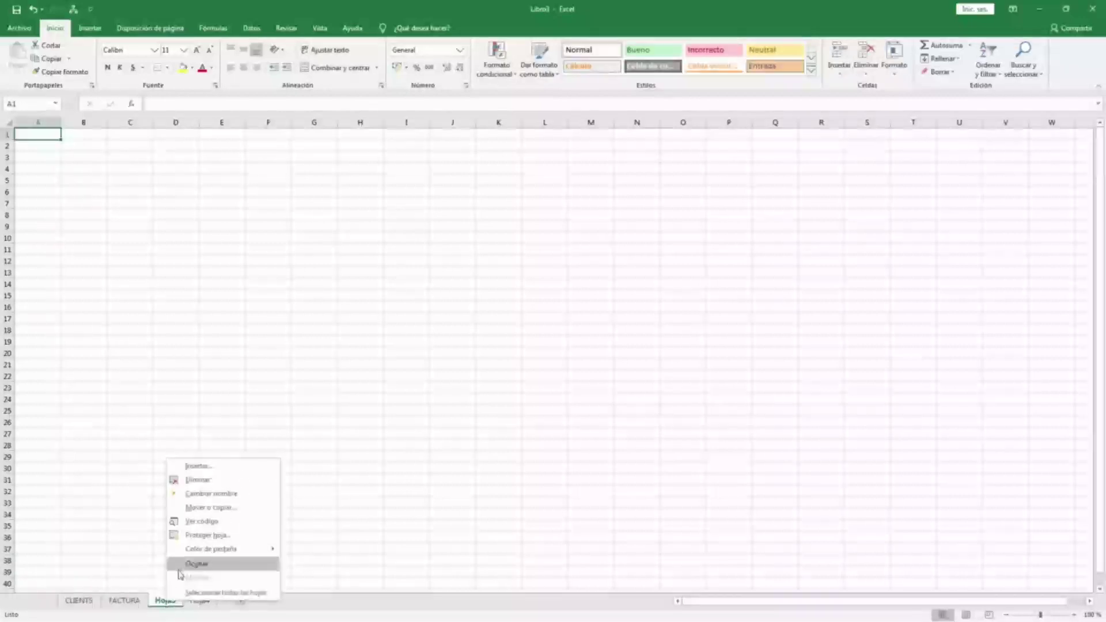
pyautogui.click(226, 493)
pyautogui.write('ALTRES DAD')
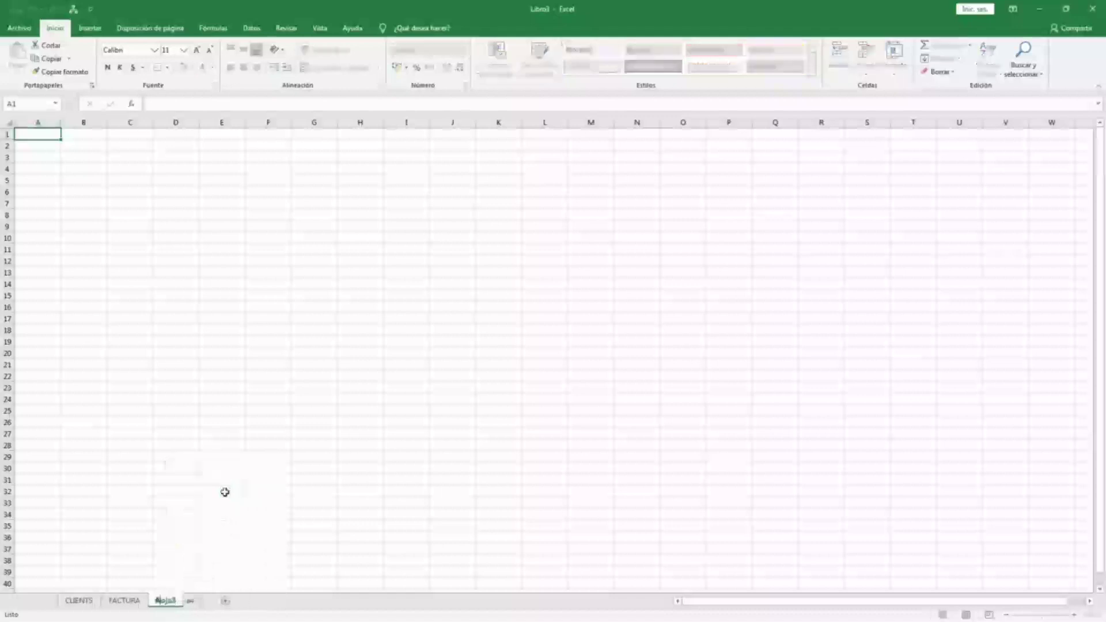
pyautogui.write('ES')
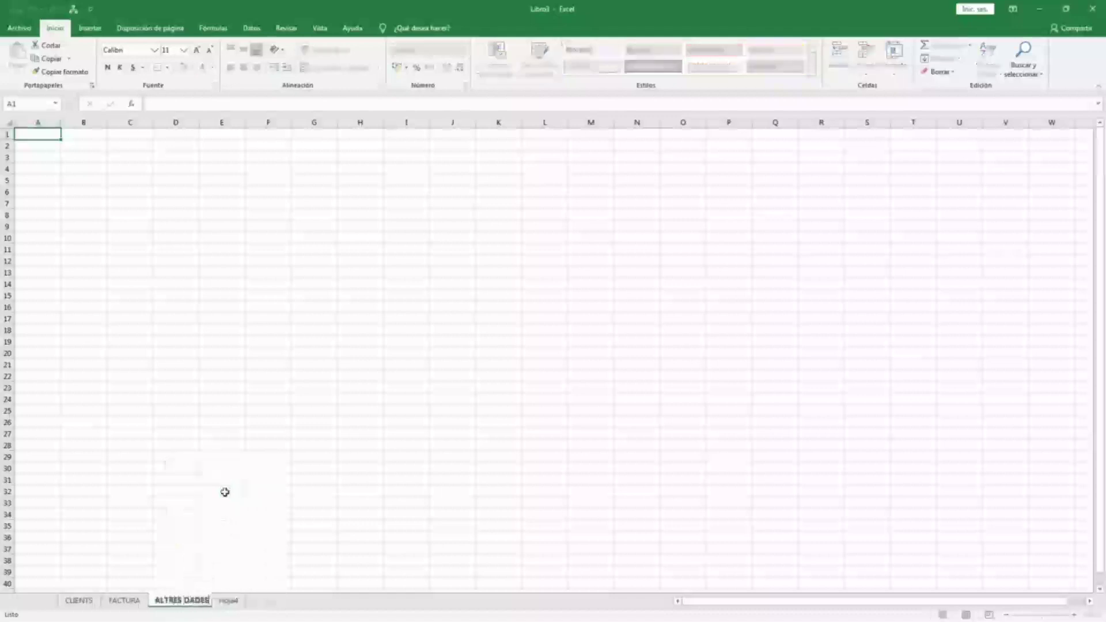
pyautogui.press('Return')
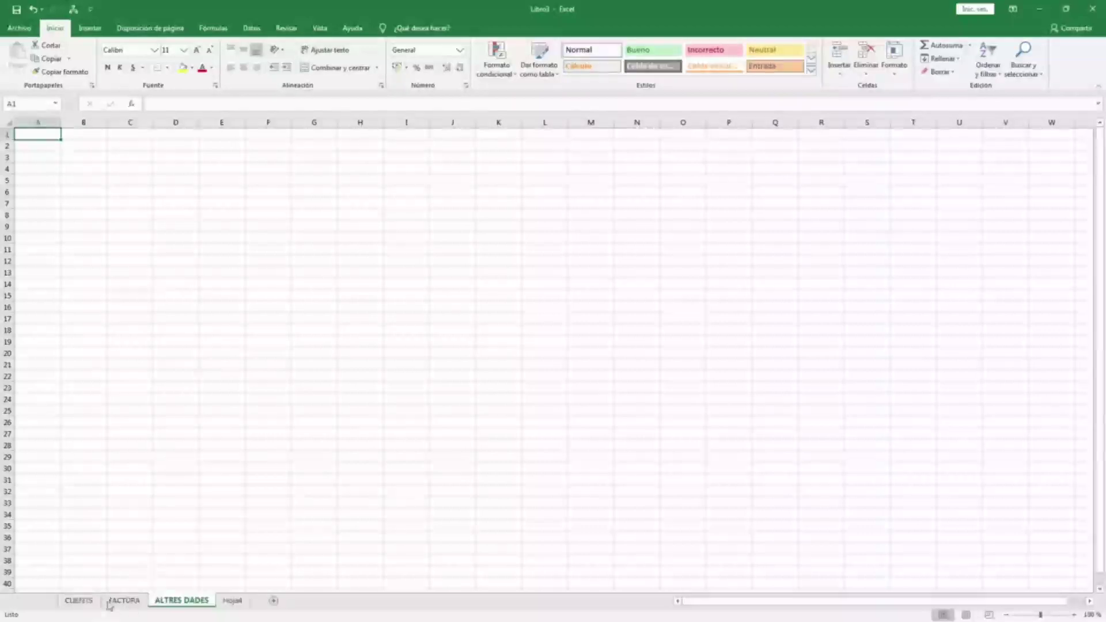
# Set the tab color of the CLIENTS sheet to a darker green
pyautogui.click(85, 601)
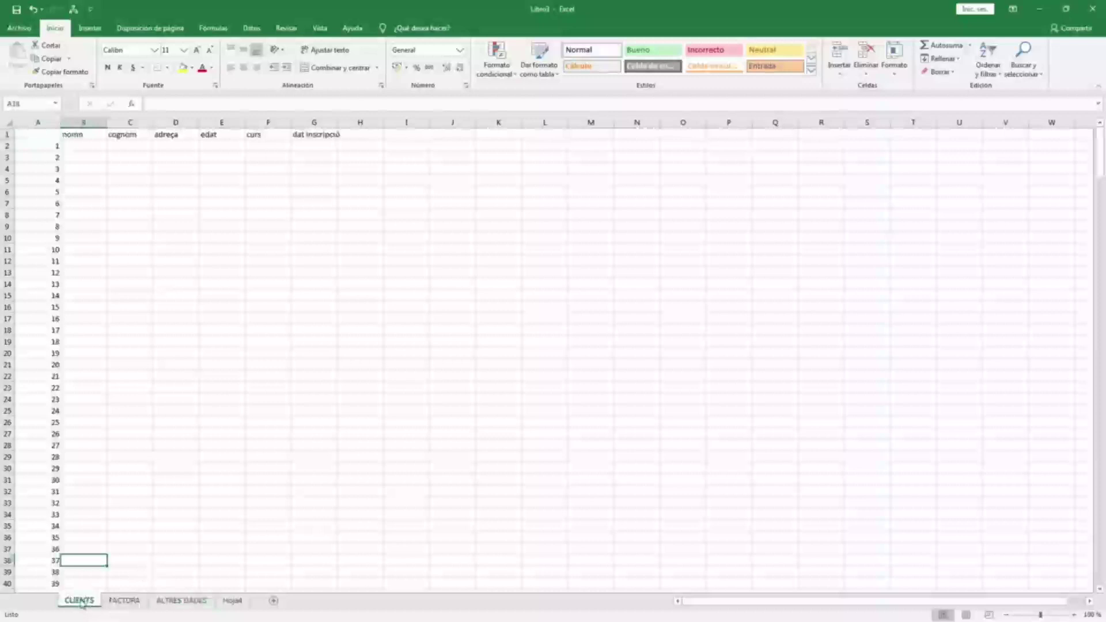
pyautogui.rightClick(81, 603)
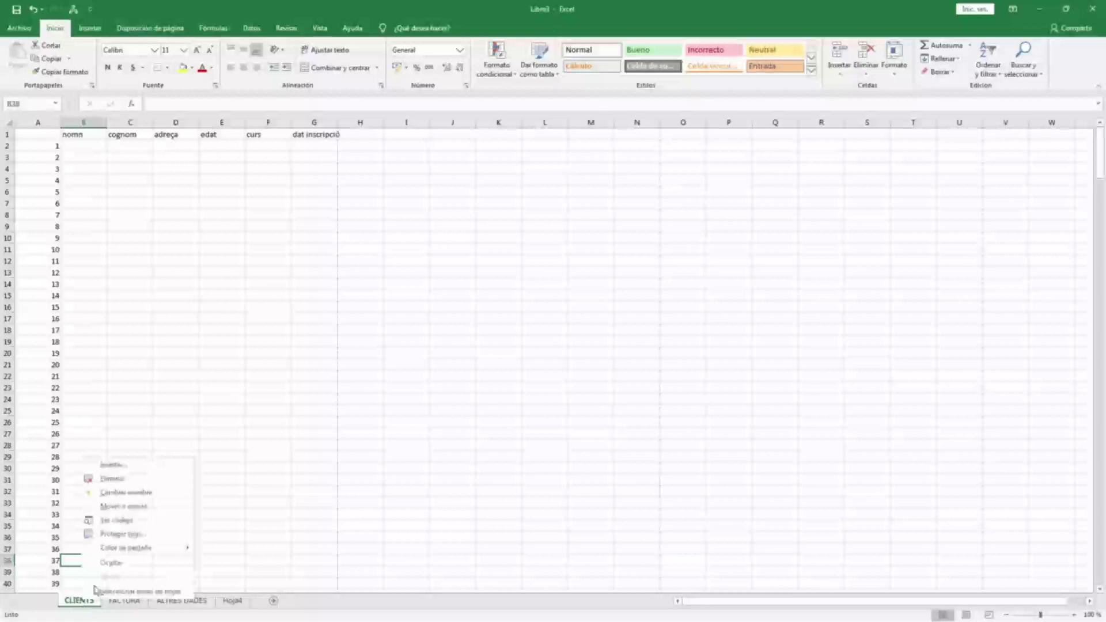
pyautogui.moveTo(131, 553)
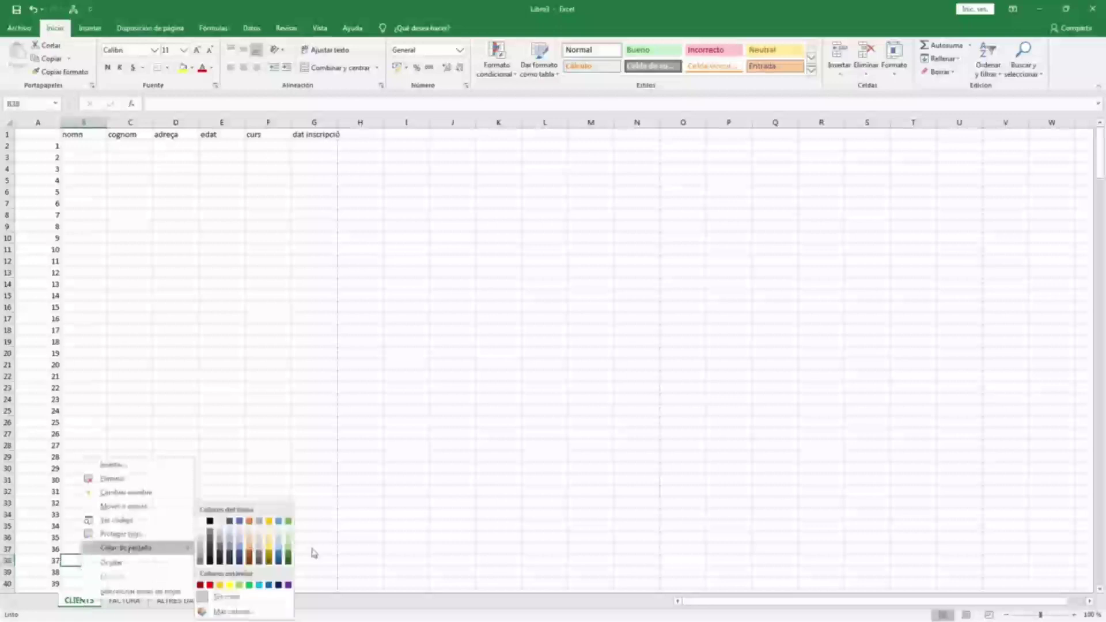
pyautogui.click(232, 563)
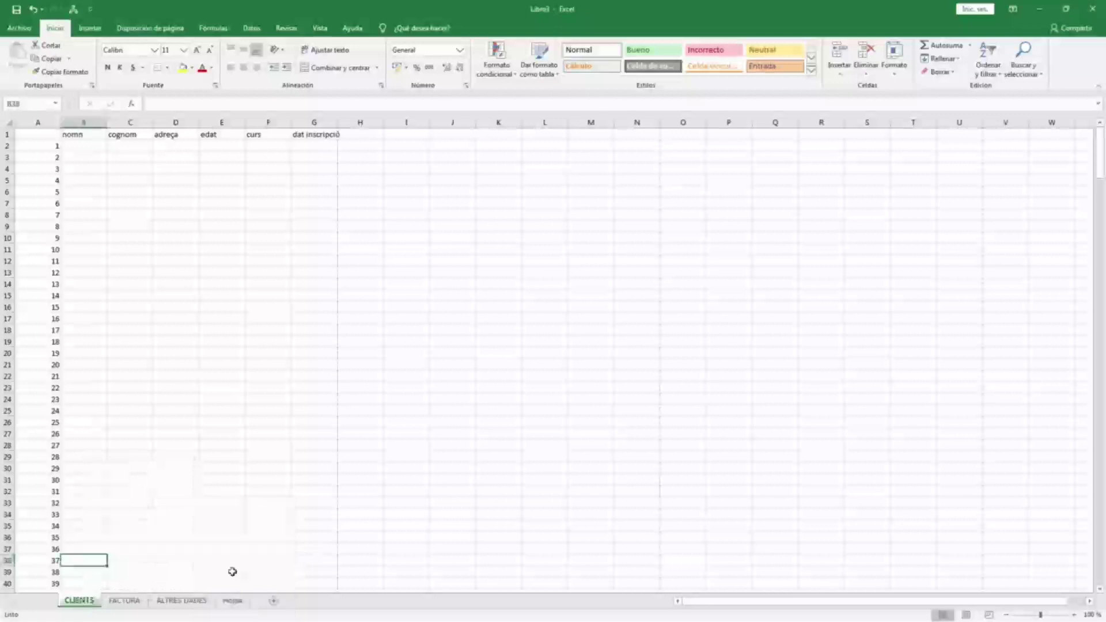
# Set the tab color of the FACTURA sheet to a darker orange
pyautogui.click(130, 603)
pyautogui.rightClick(132, 602)
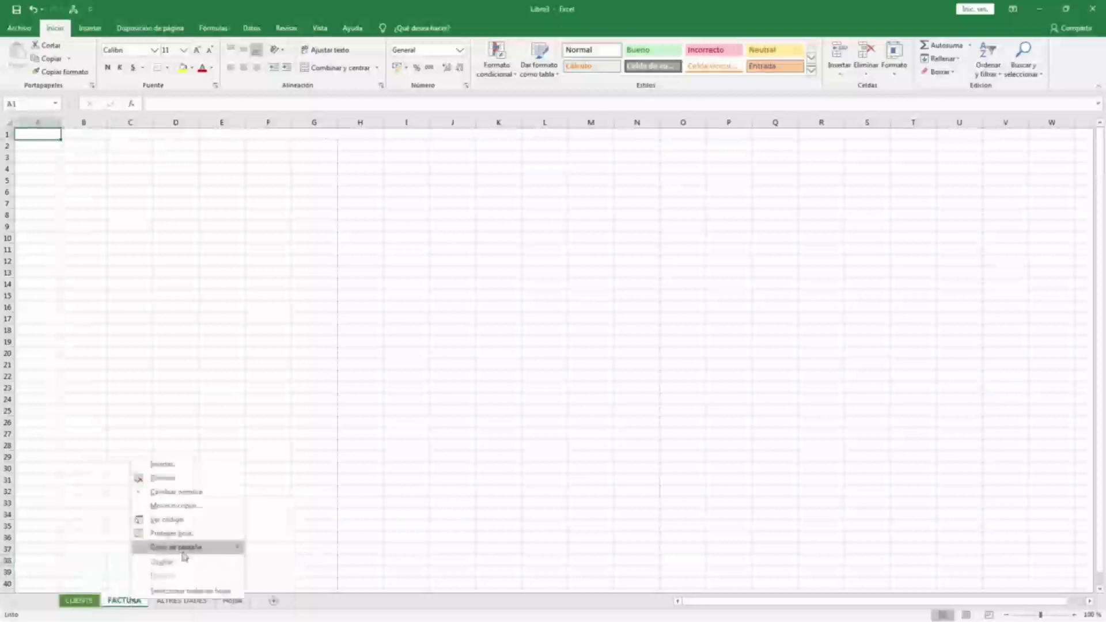
pyautogui.moveTo(189, 549)
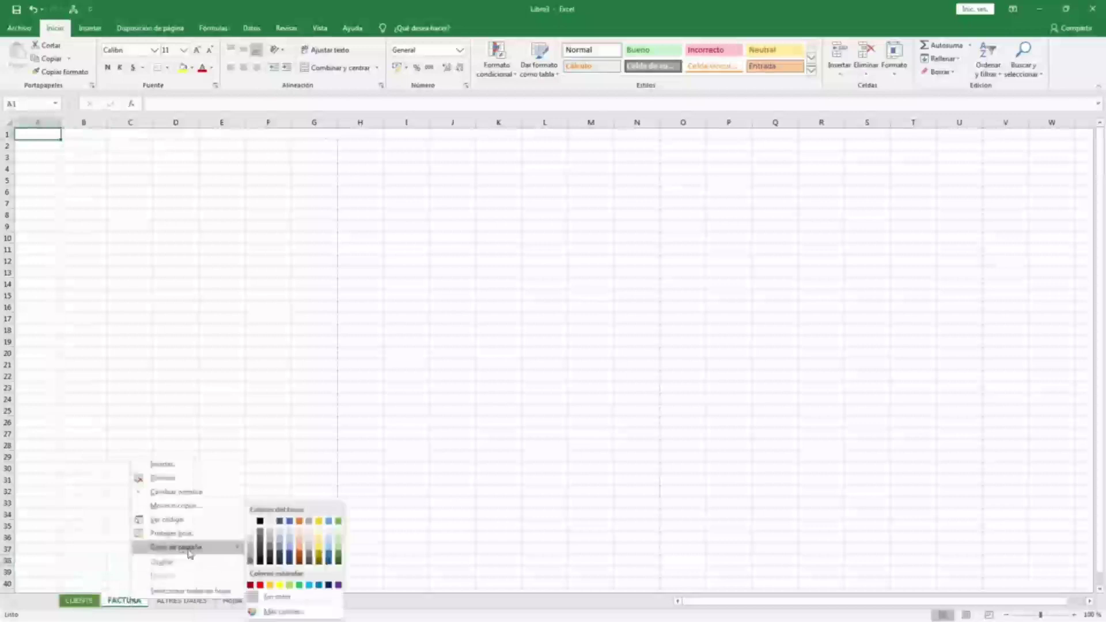
pyautogui.click(298, 556)
# Set the tab color of the ALTRES DADES sheet to the standard light blue
pyautogui.click(193, 601)
pyautogui.rightClick(194, 600)
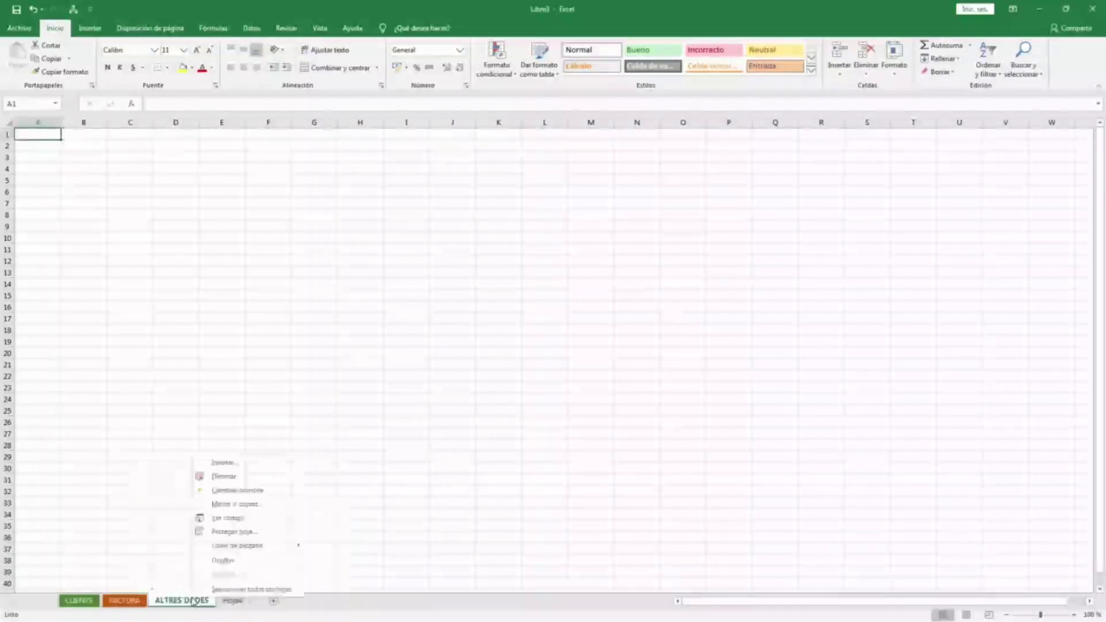
pyautogui.moveTo(242, 547)
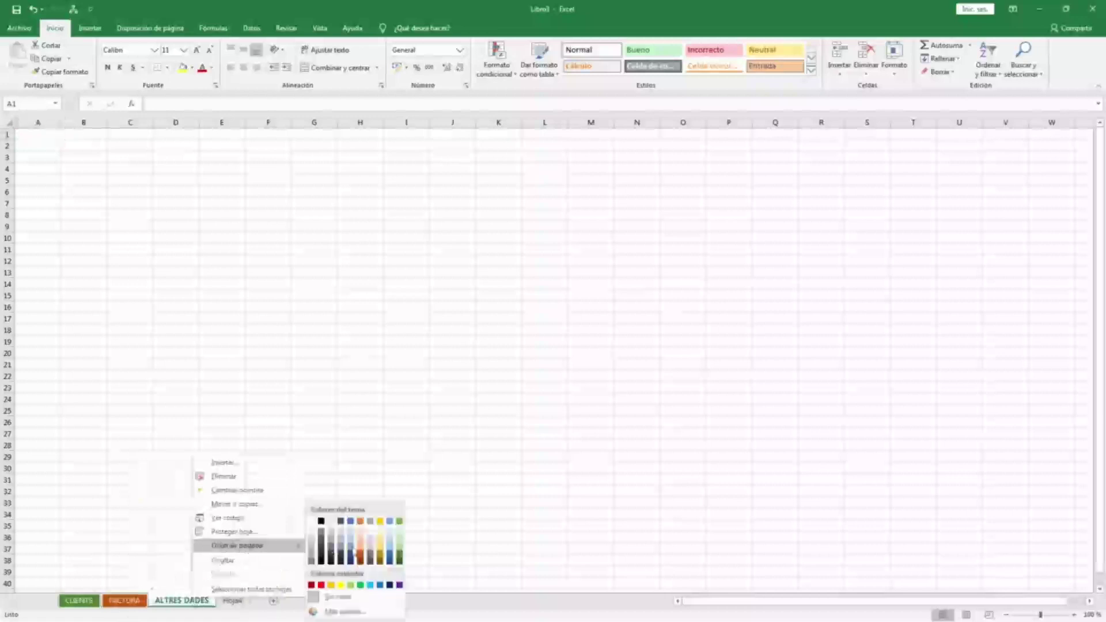
pyautogui.click(370, 585)
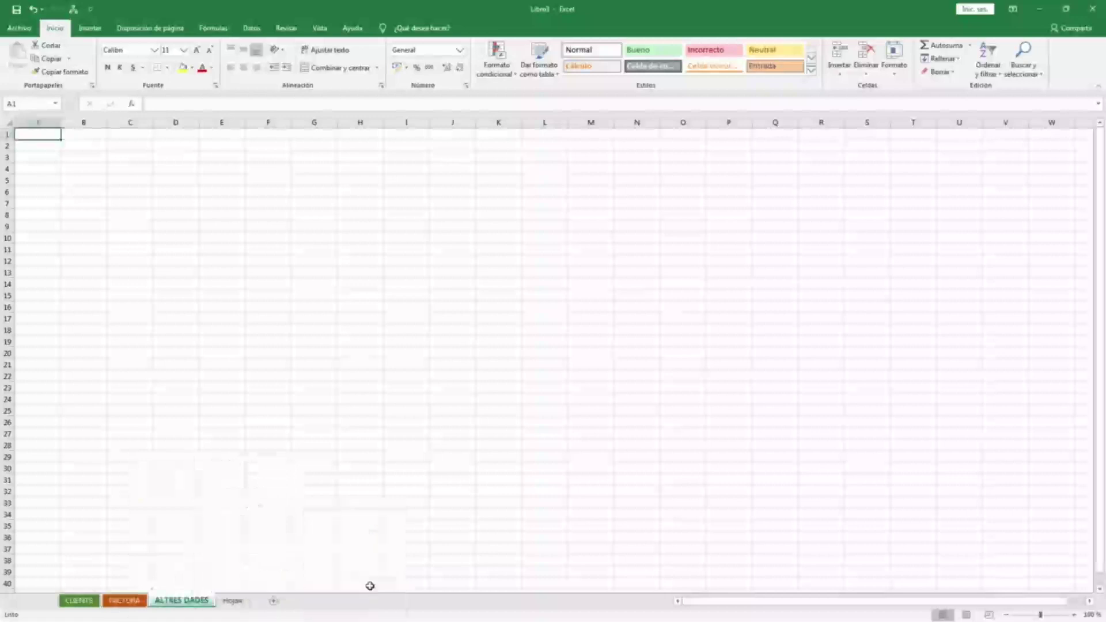
# View the Hoja4 and ALTRES DADES sheets to compare the tab colors, and return to CLIENTS
pyautogui.click(239, 605)
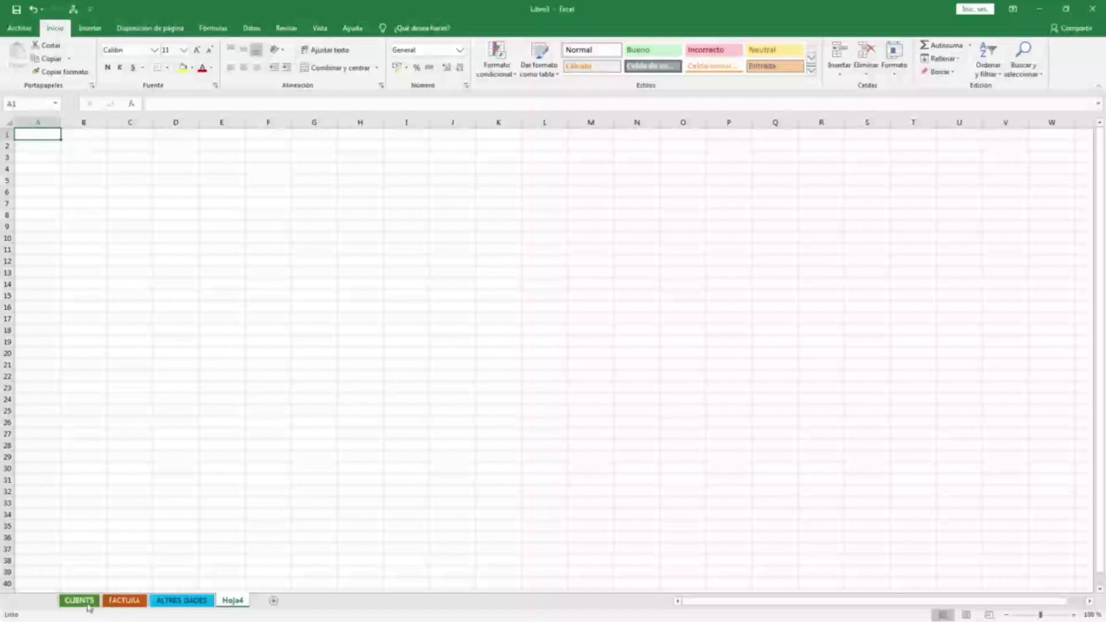
pyautogui.click(173, 600)
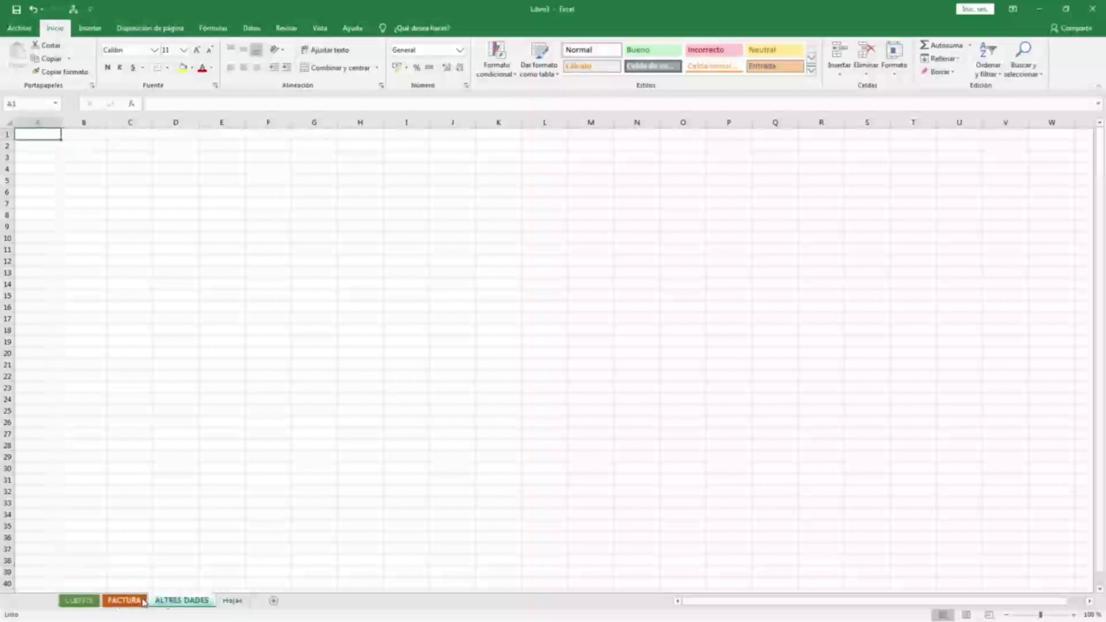
pyautogui.click(91, 600)
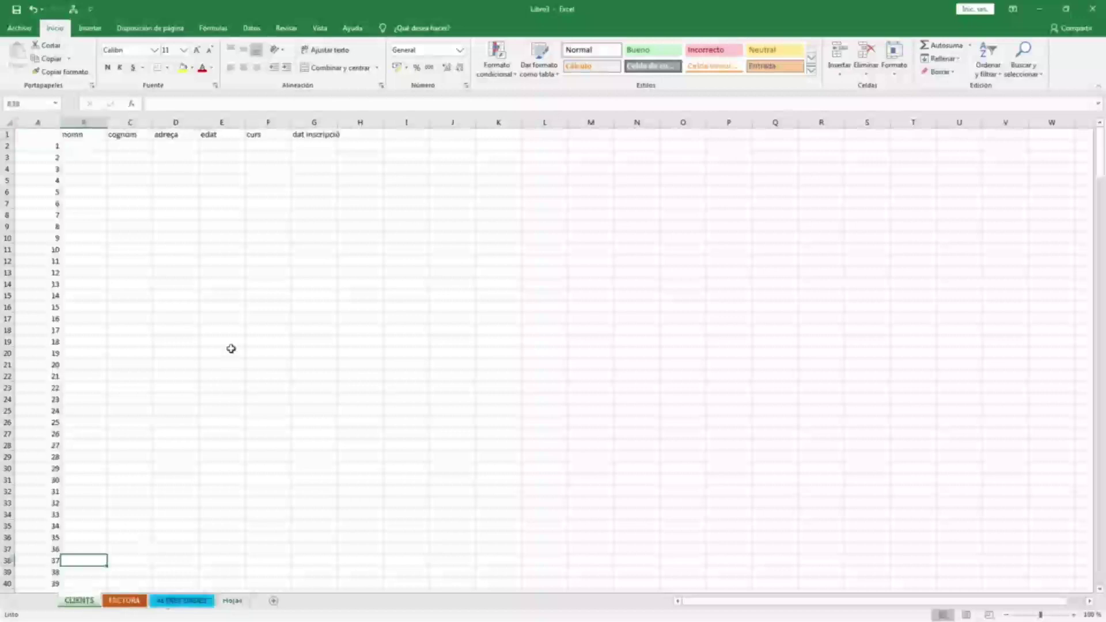